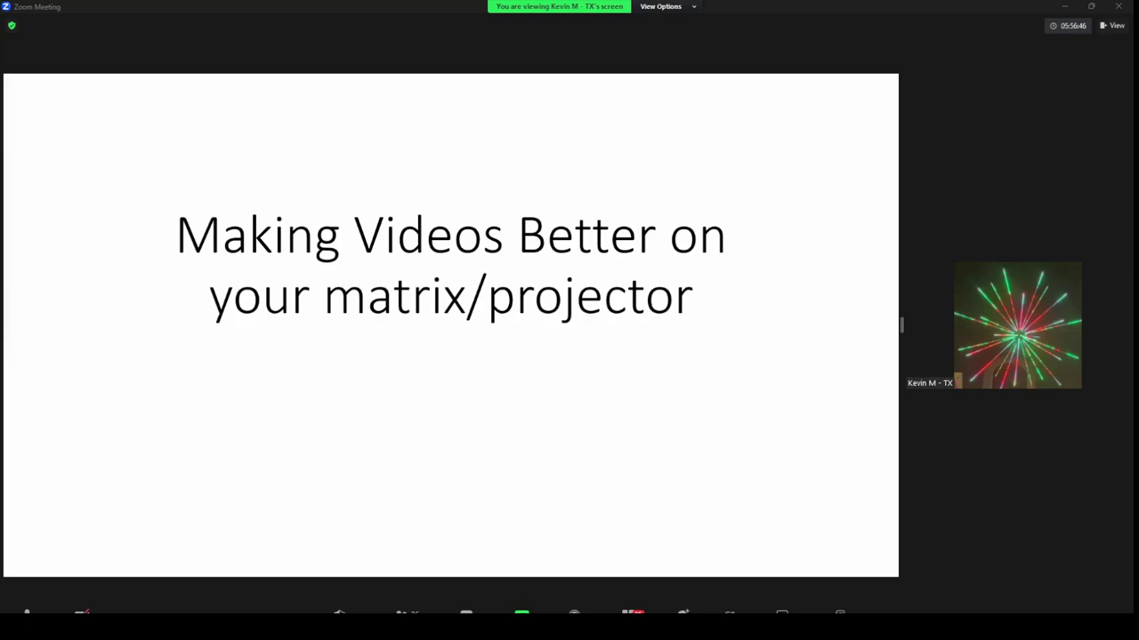
# - Advance through the opening slides and play the embedded dance floor and singing Santa videos
pyautogui.click(119, 491)
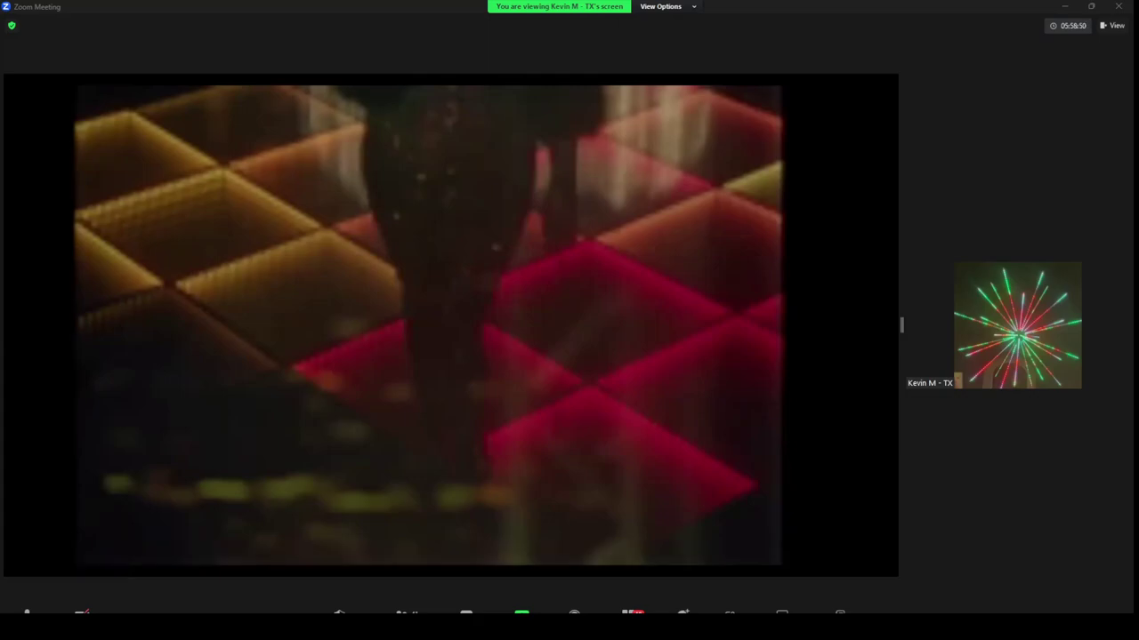
pyautogui.moveTo(323, 534)
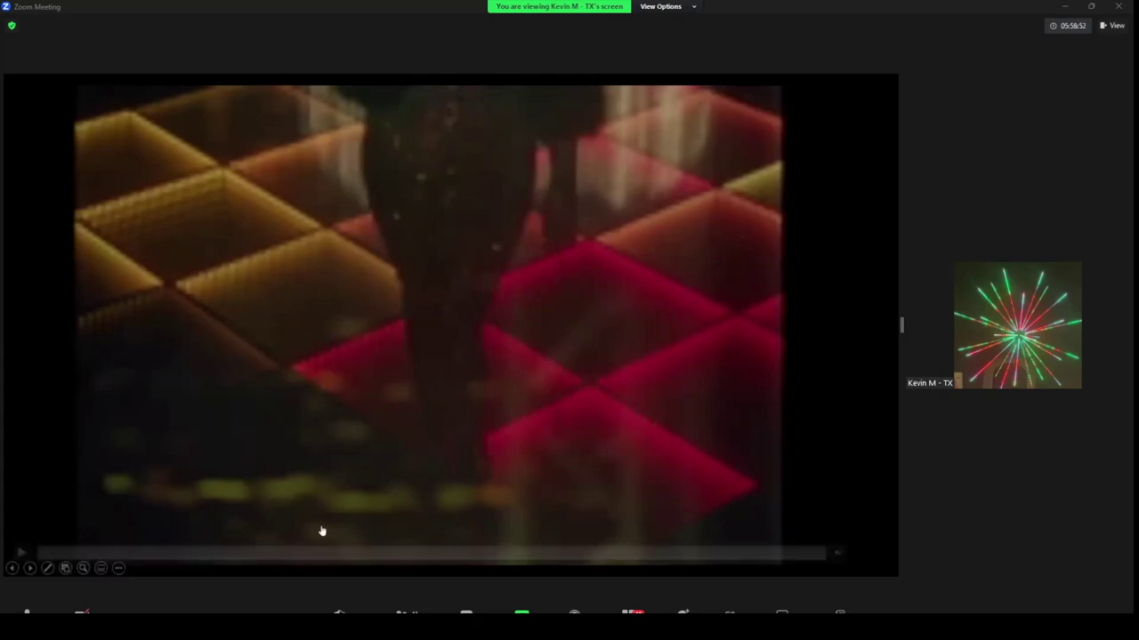
pyautogui.click(153, 553)
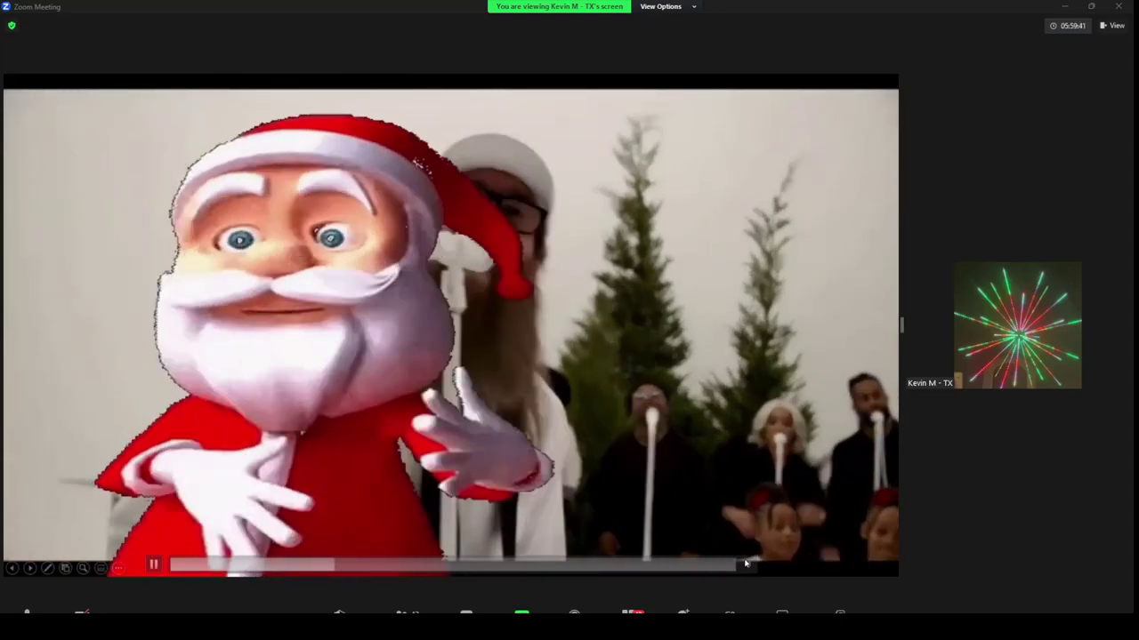
pyautogui.moveTo(746, 561)
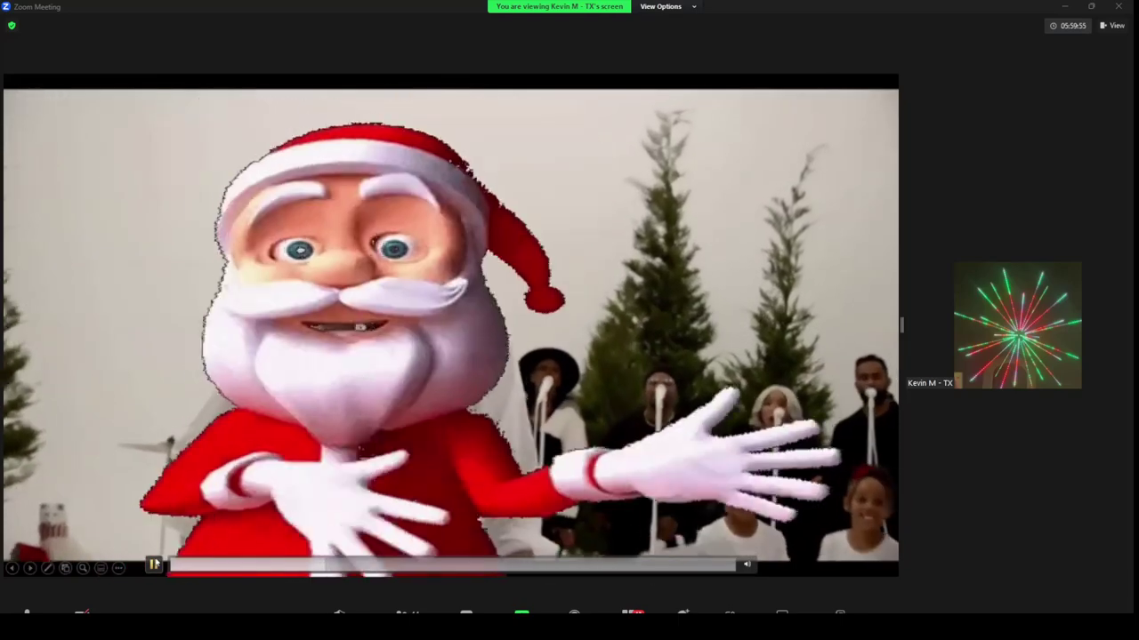
pyautogui.click(154, 564)
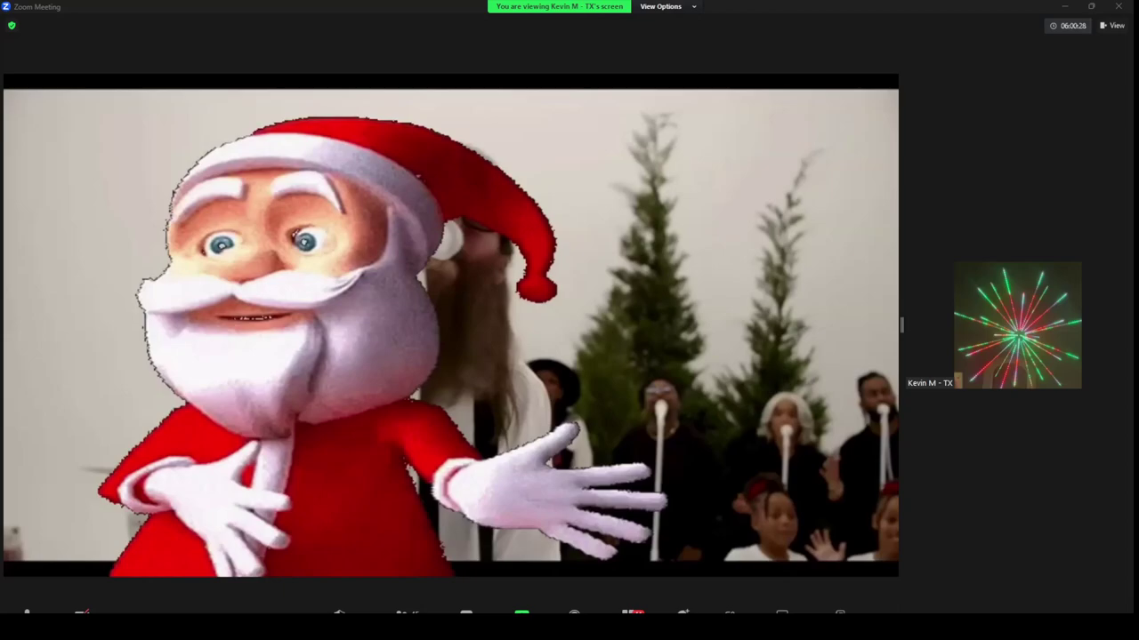
# - Compare the embedded sample videos rendered from the 108 x 192 and 216 x 384 matrices
pyautogui.moveTo(415, 495)
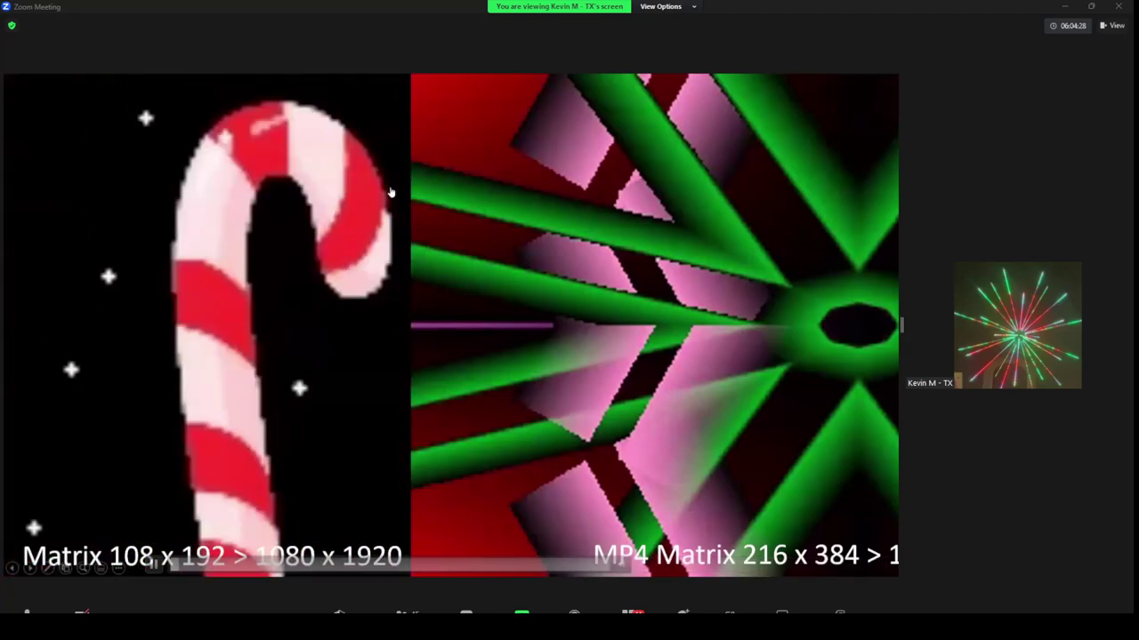
pyautogui.click(569, 248)
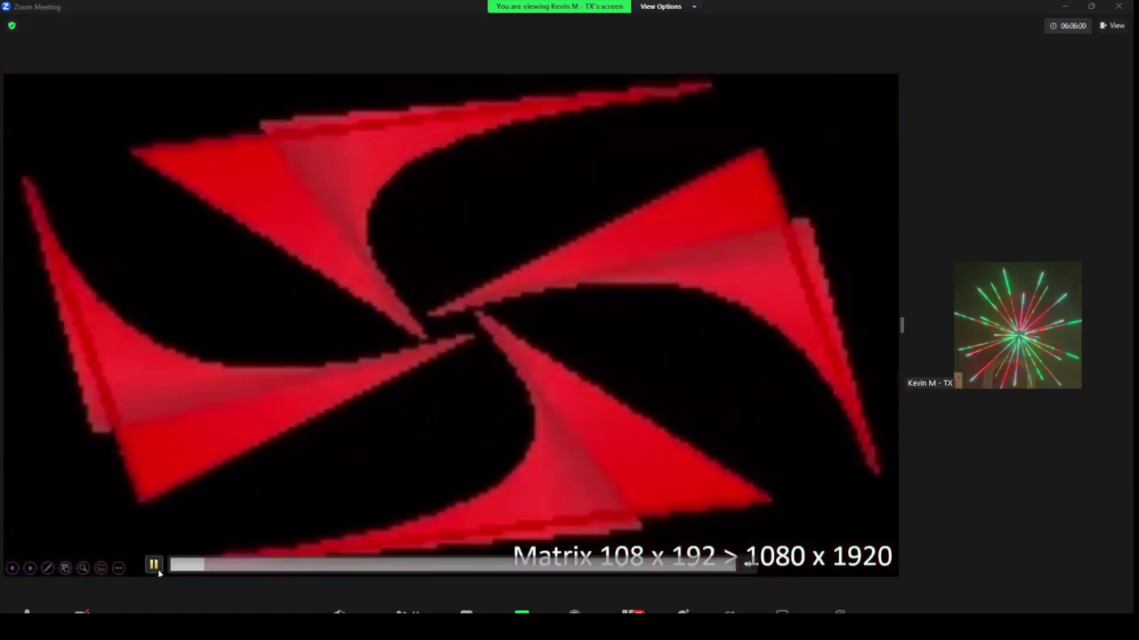
pyautogui.click(153, 565)
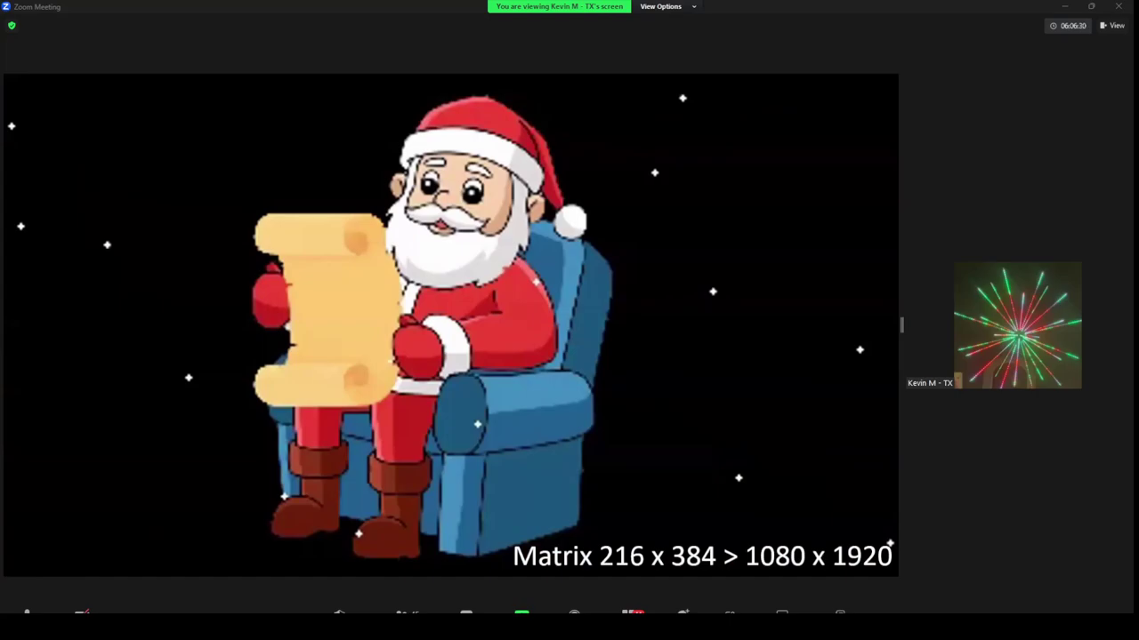
pyautogui.moveTo(511, 233)
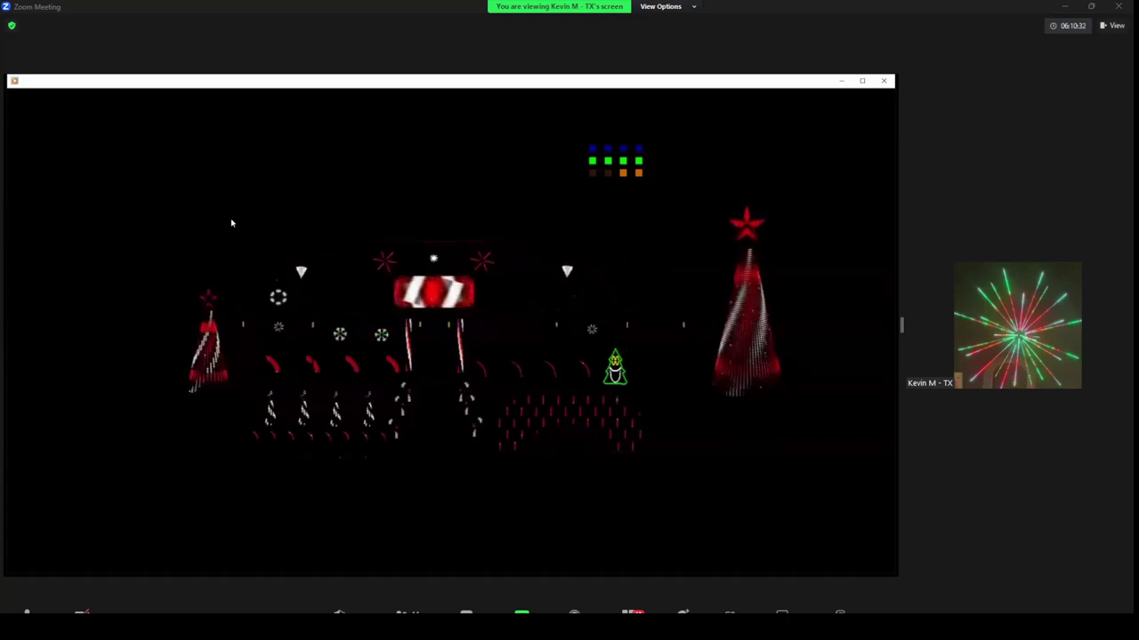
# - Watch the PP_The Elf Song.mp4-1 show preview, then pause it and close the player
pyautogui.moveTo(66, 287)
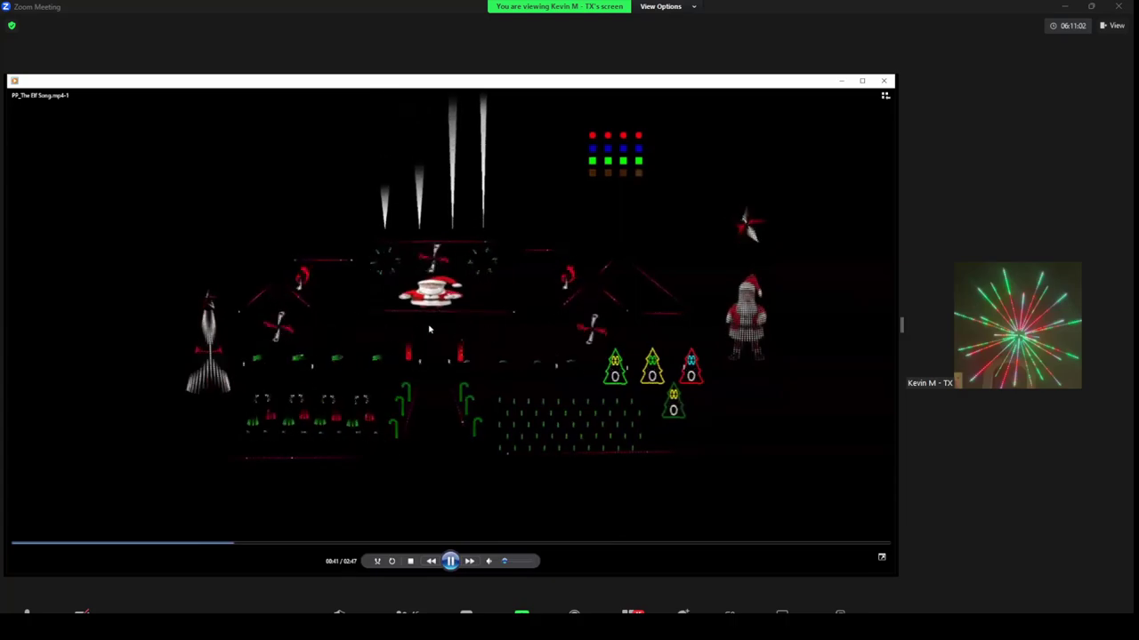
pyautogui.press('space')
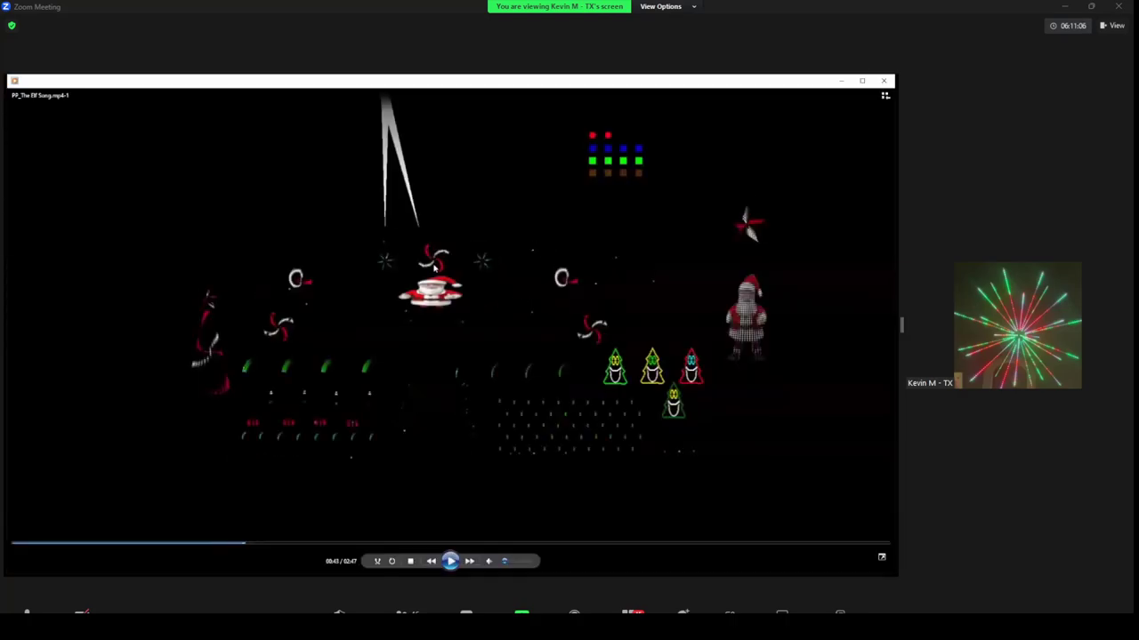
pyautogui.click(883, 81)
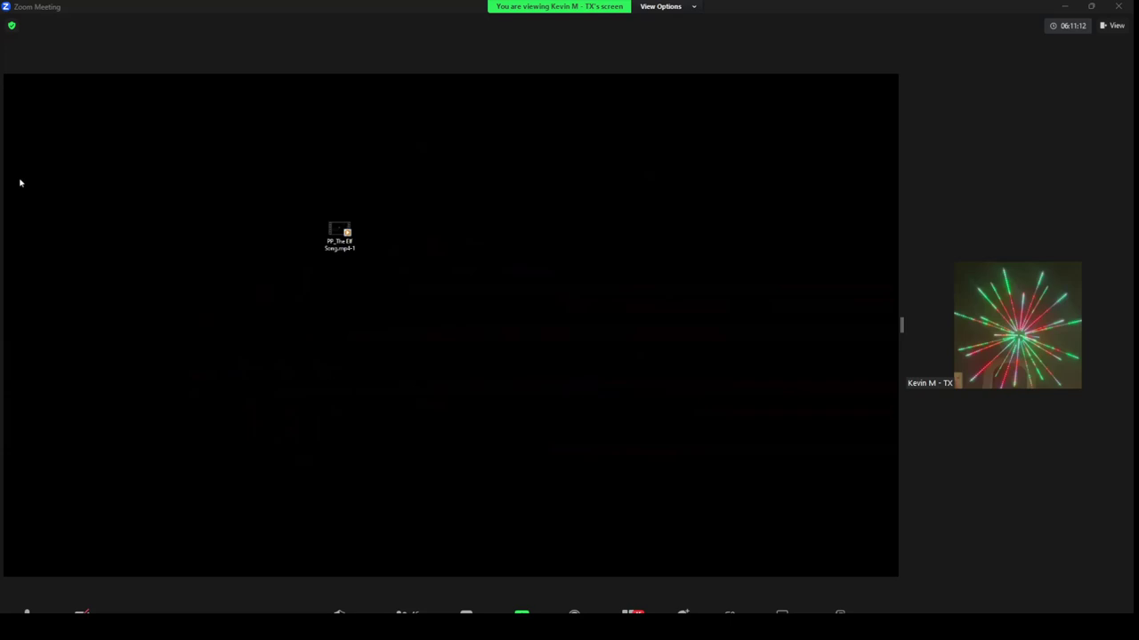
# - Bring the Crowder - The Elf Song video file onto the visible desktop and clear PP_The Elf Song.mp4-1 away
pyautogui.moveTo(20, 181); pyautogui.dragTo(271, 191)
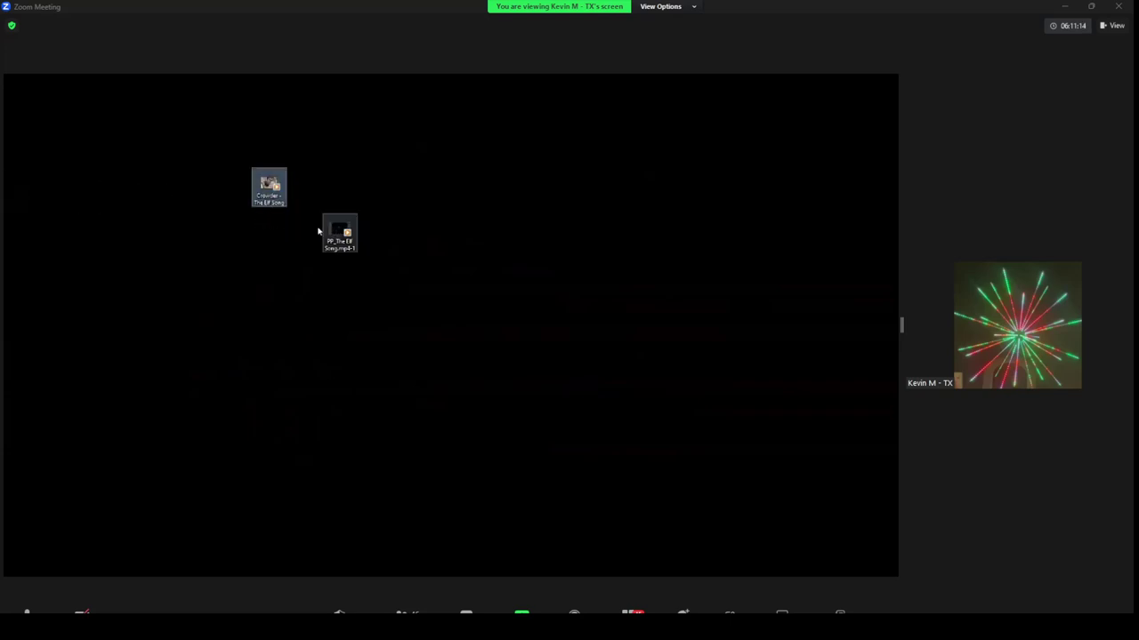
pyautogui.click(333, 233)
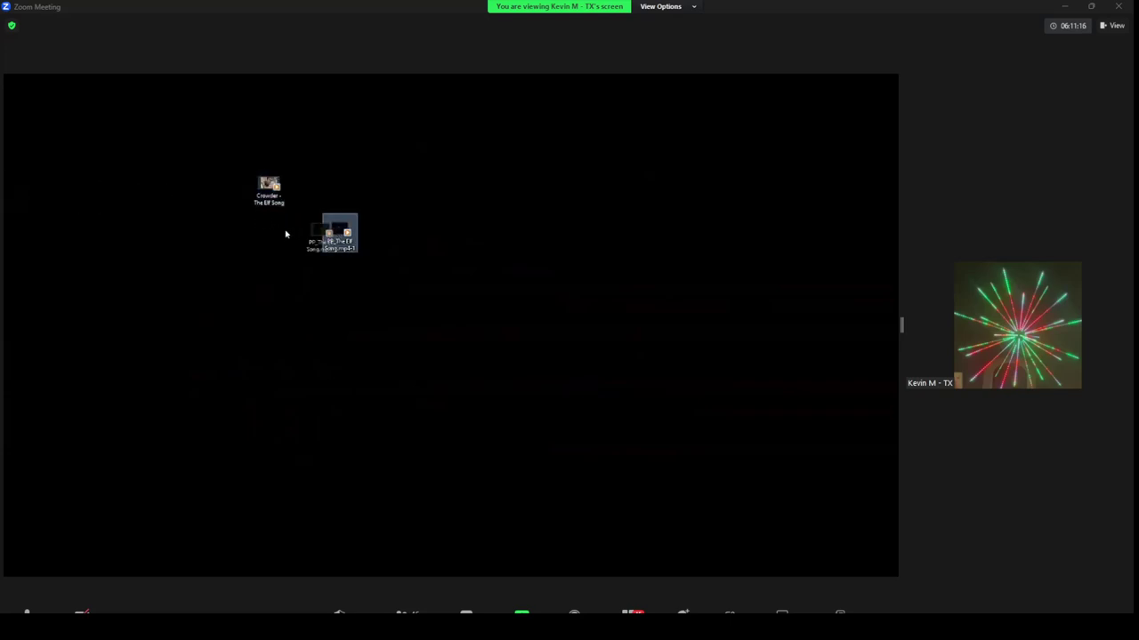
pyautogui.press('Delete')
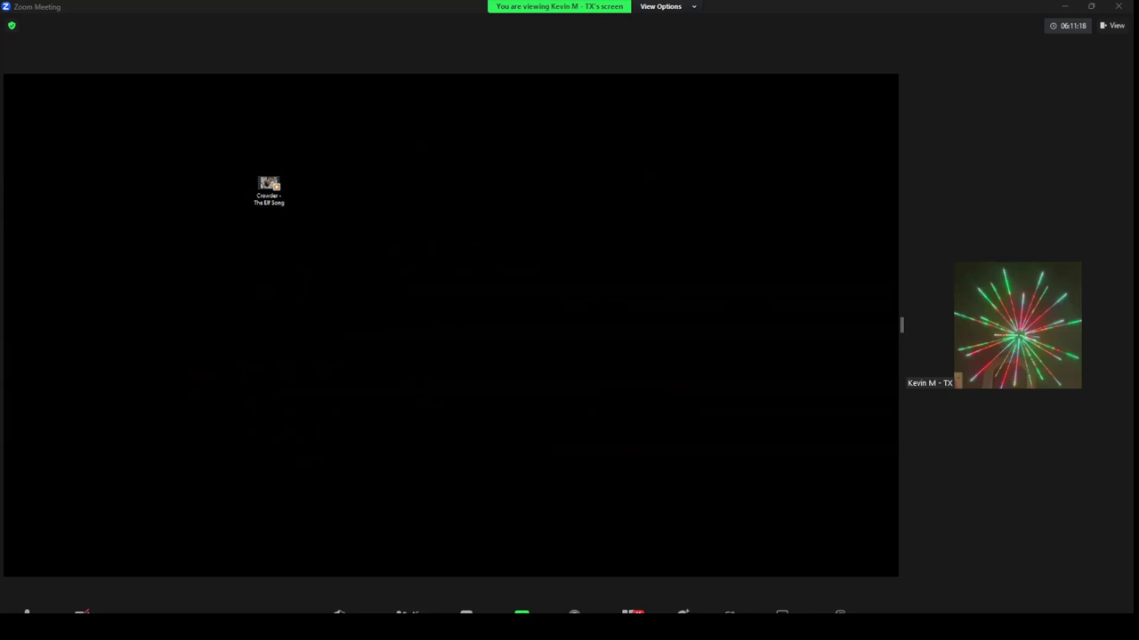
# - Preview the original Crowder - The Elf Song video, then a section further into crowderHigh_full, closing the player after each
pyautogui.doubleClick(263, 192)
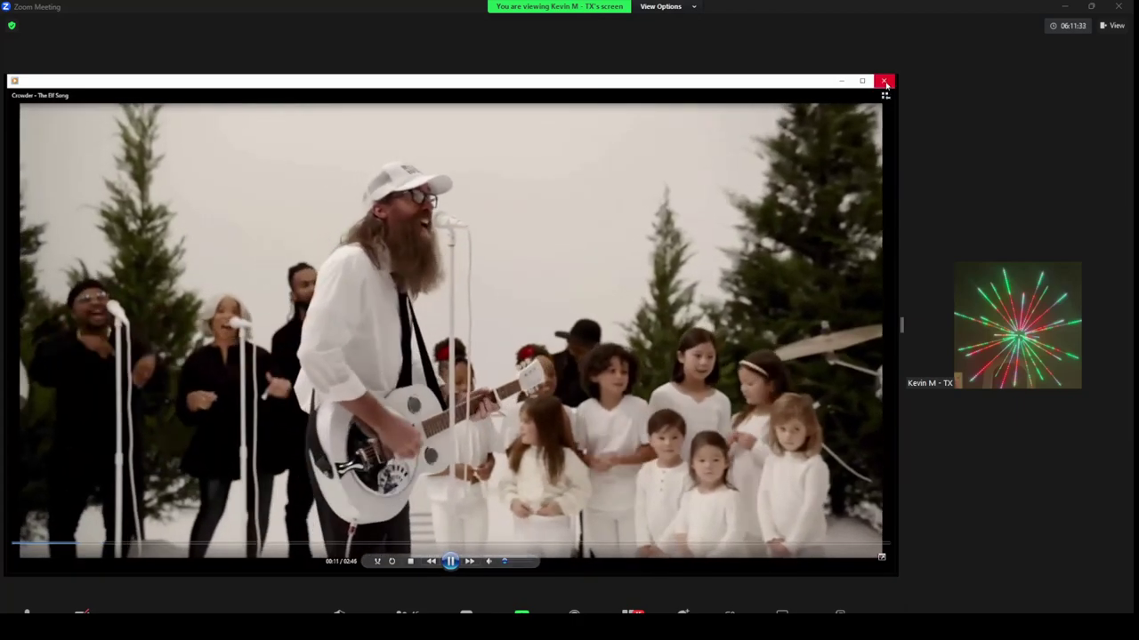
pyautogui.click(885, 81)
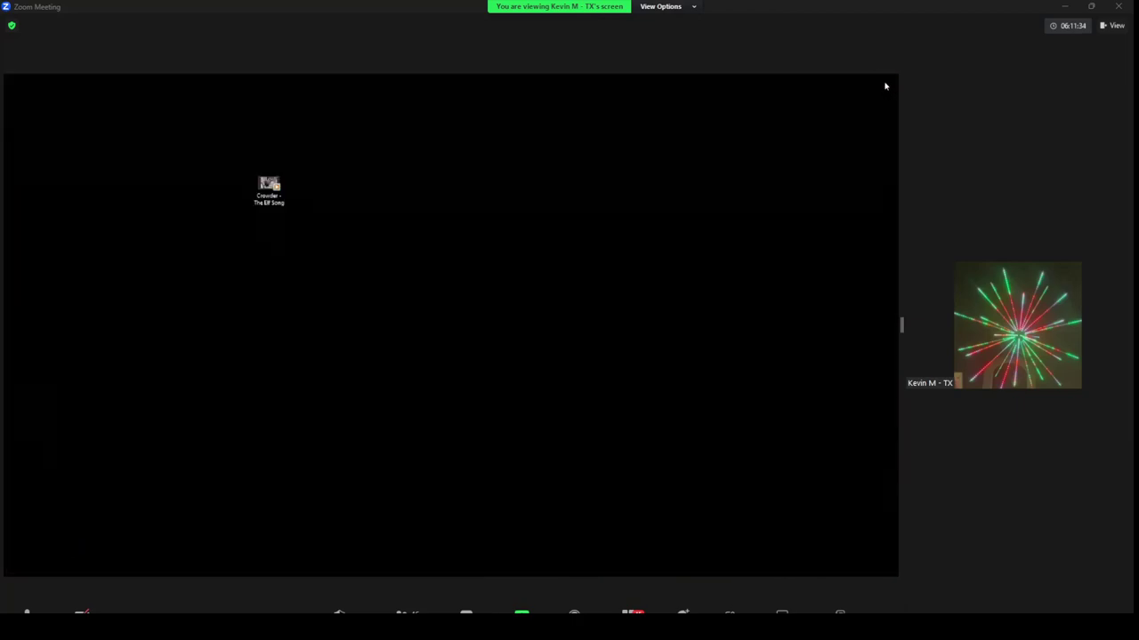
pyautogui.click(268, 187)
pyautogui.doubleClick(339, 322)
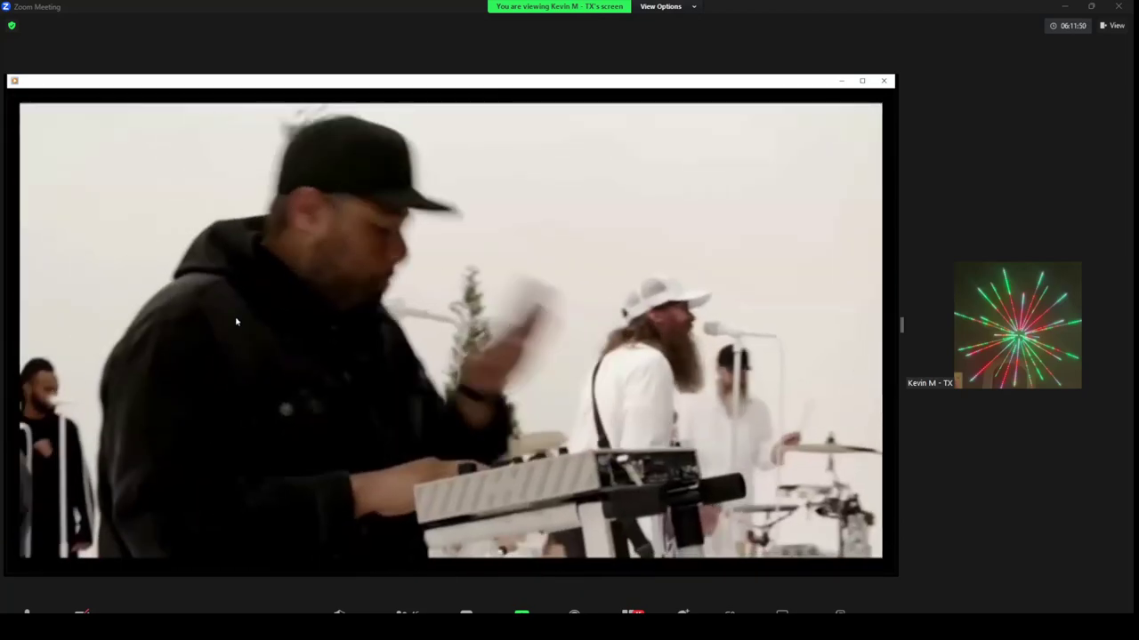
pyautogui.click(175, 544)
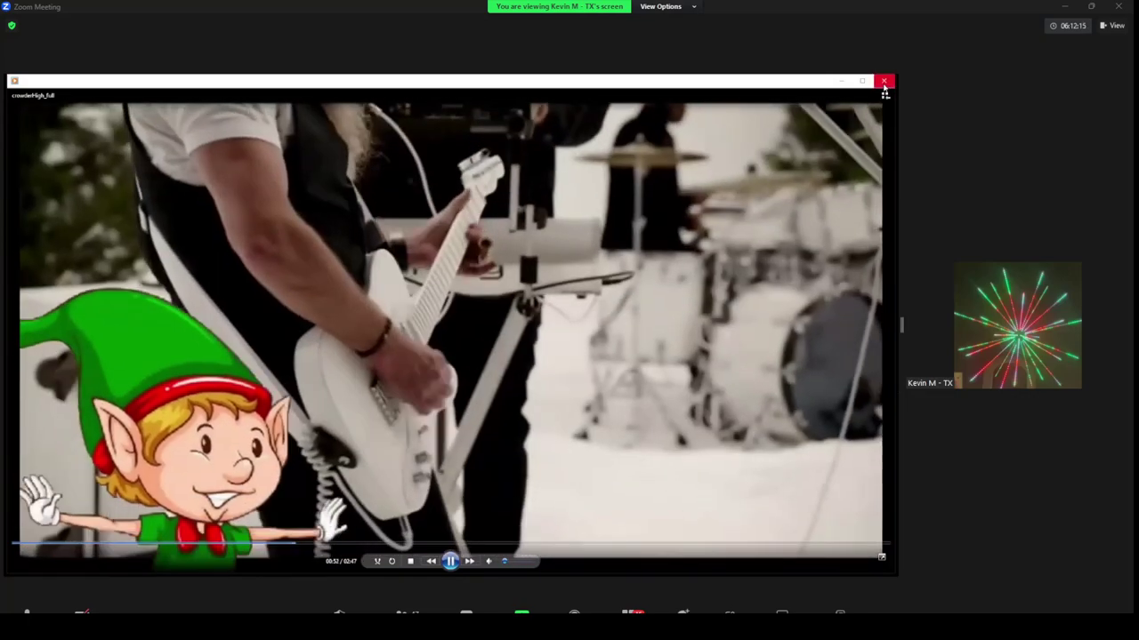
pyautogui.click(884, 82)
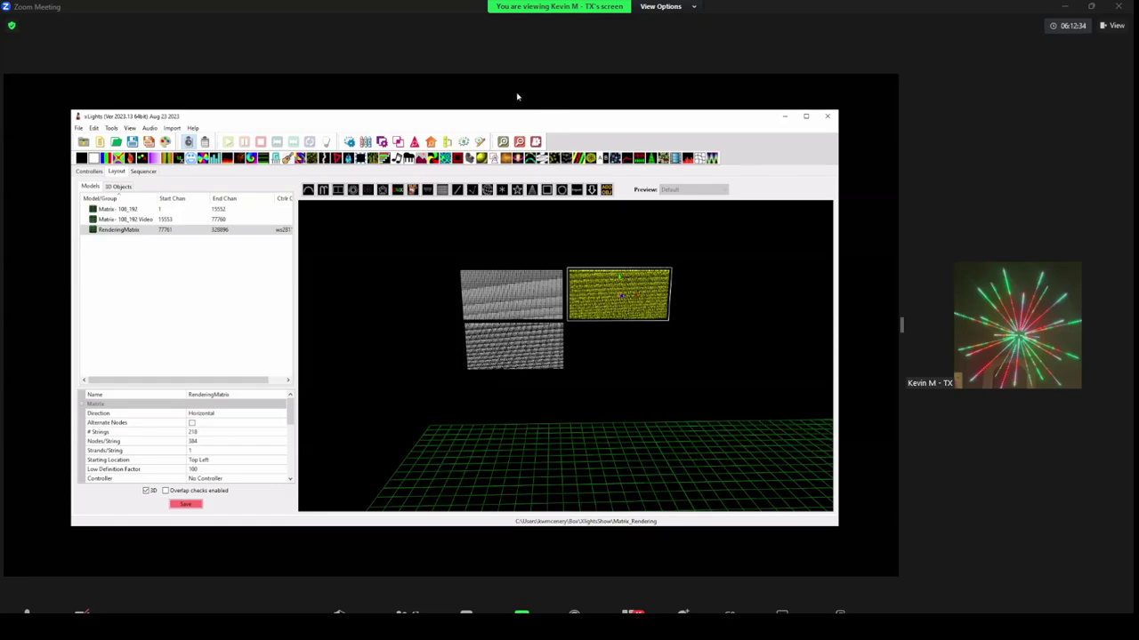
# - Inspect the properties of the Matrix - 108_192, Matrix - 108_192 Video and RenderingMatrix models in the xLights layout
pyautogui.click(506, 298)
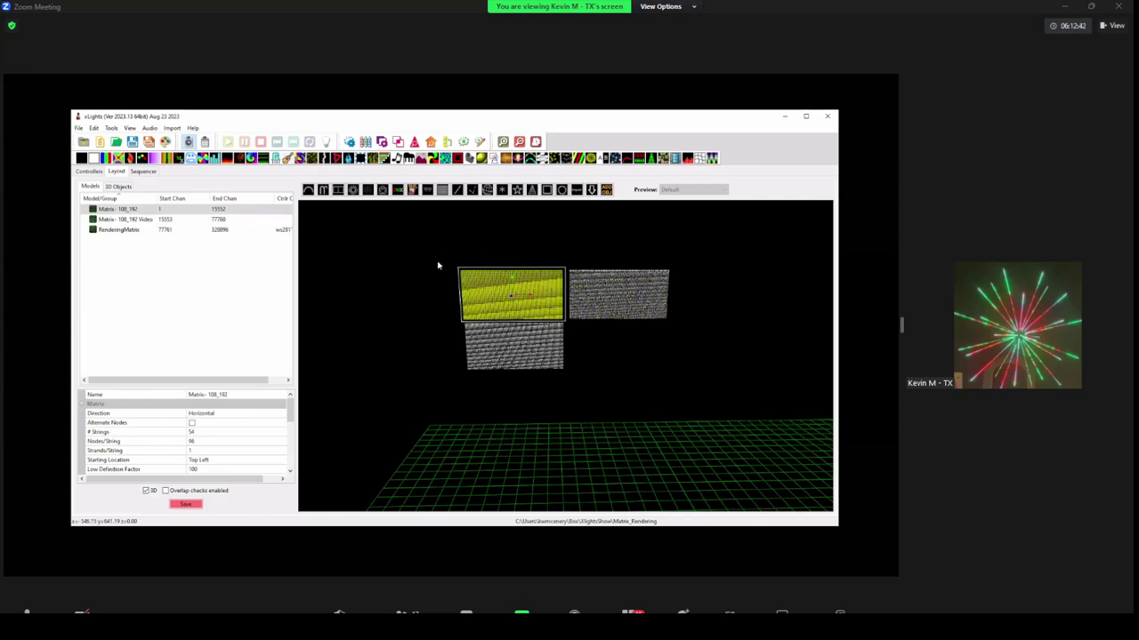
pyautogui.click(504, 351)
pyautogui.press('Escape')
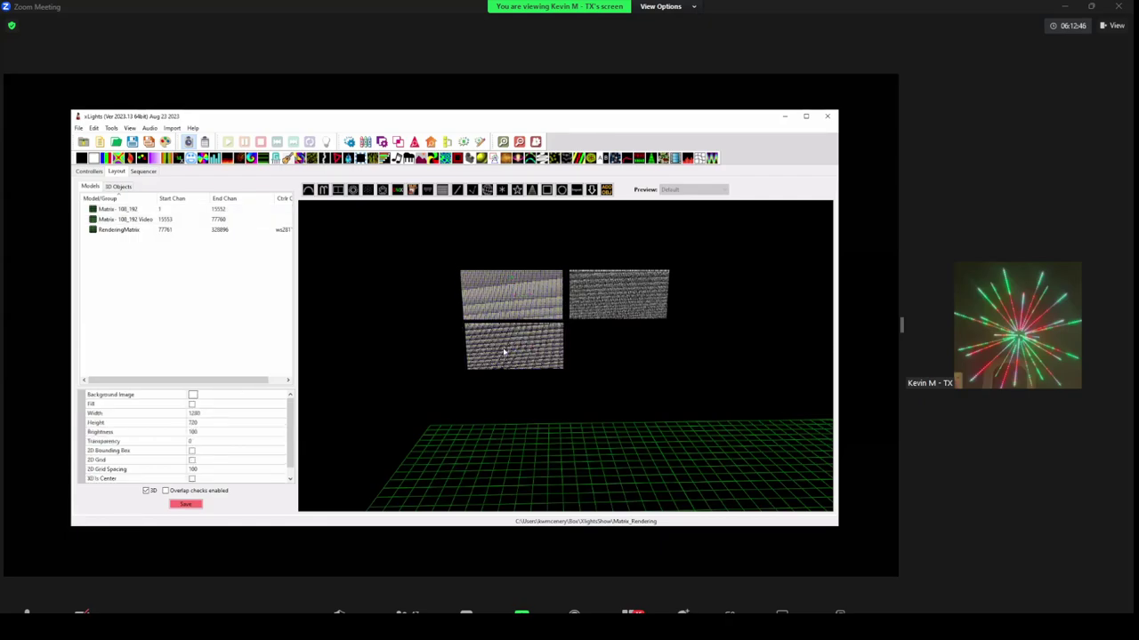
pyautogui.click(167, 219)
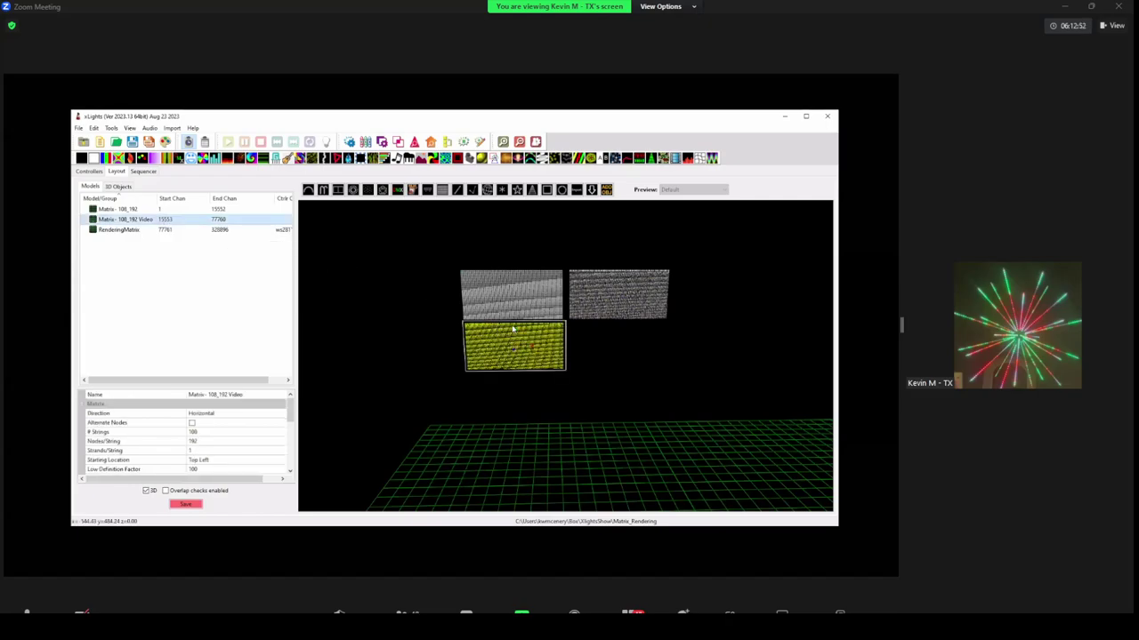
pyautogui.press('Escape')
pyautogui.click(610, 302)
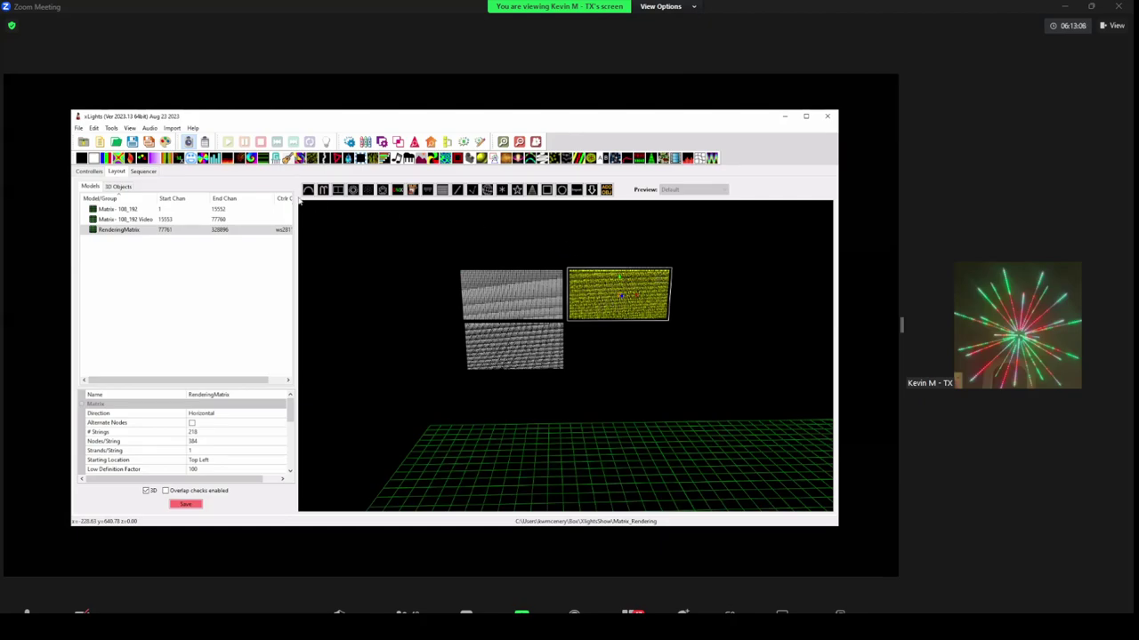
# - Start a new musical sequence, discarding the unsaved changes of the open one
pyautogui.click(78, 128)
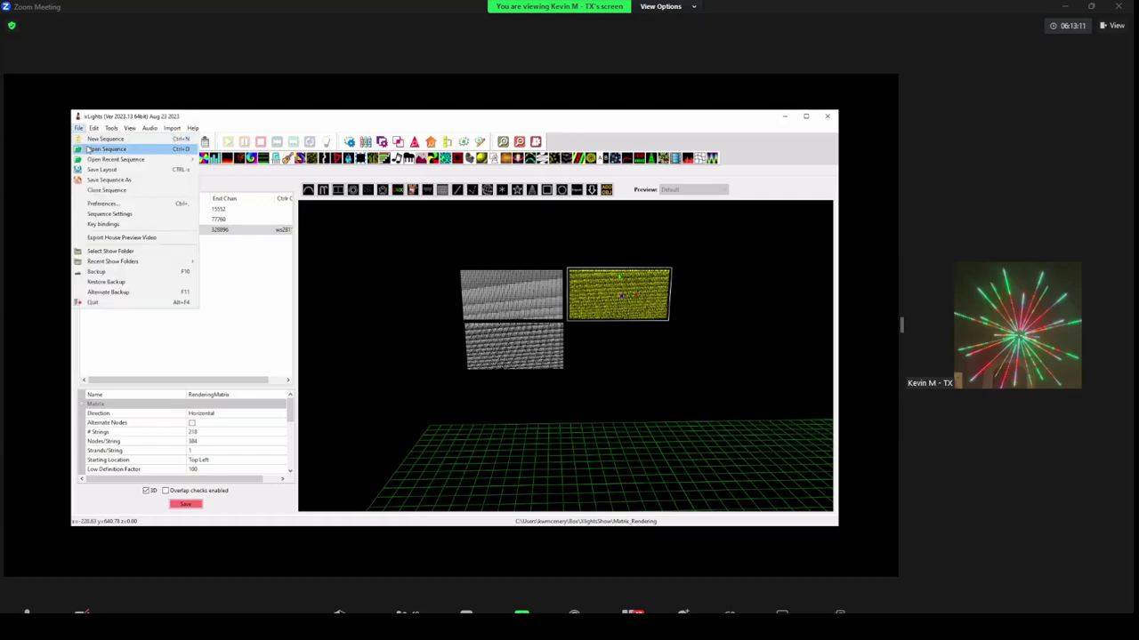
pyautogui.click(90, 148)
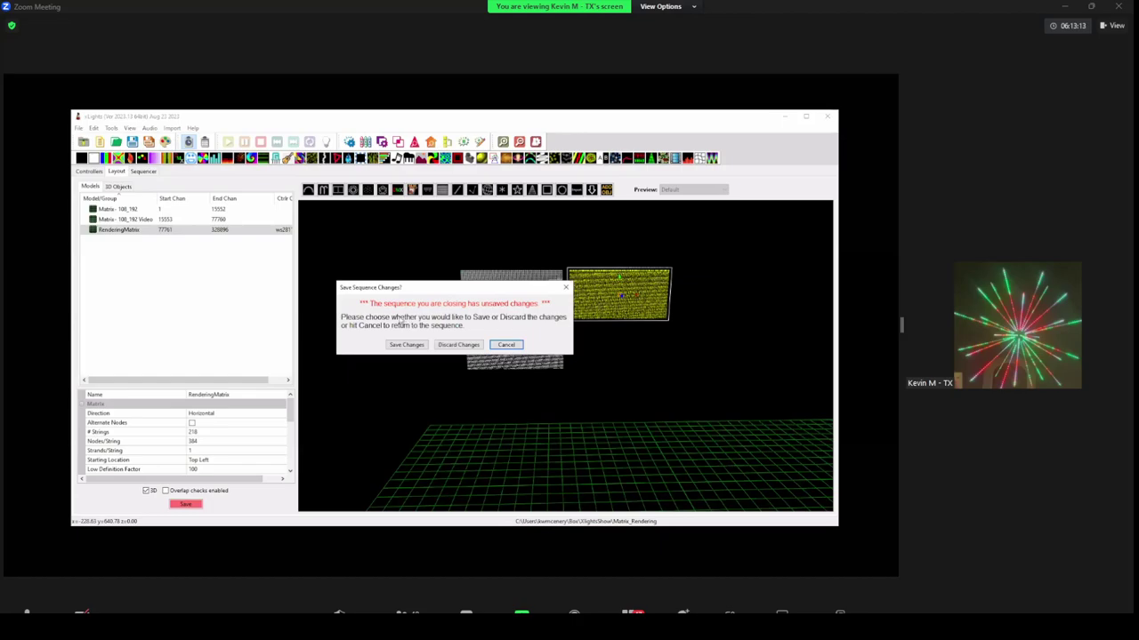
pyautogui.click(457, 344)
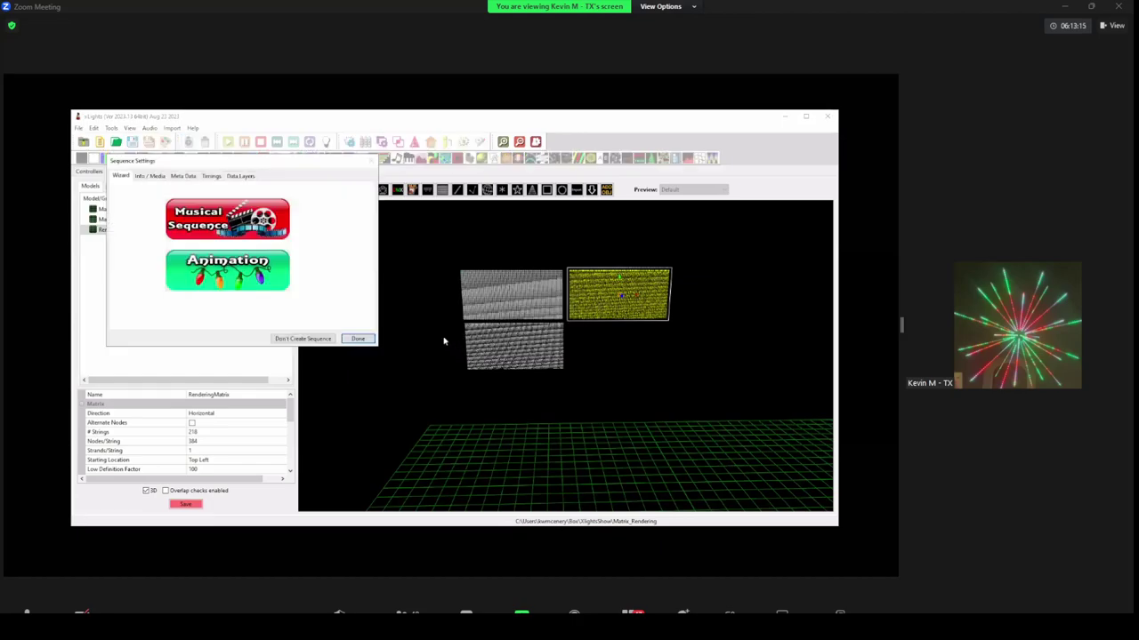
pyautogui.click(238, 233)
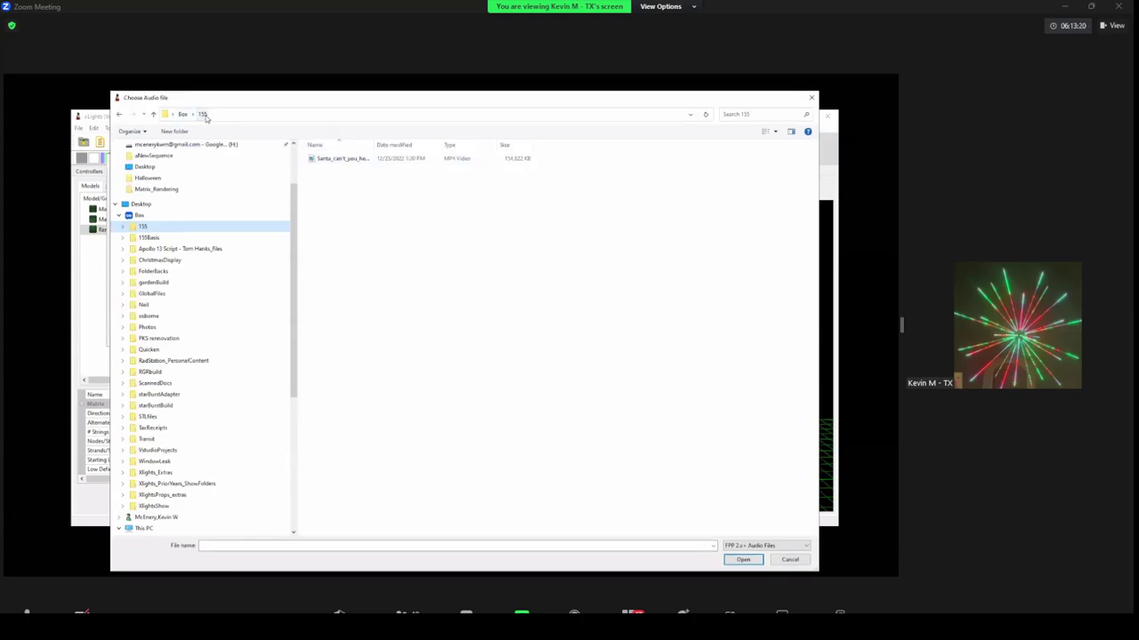
# - Choose the Crowder - The Elf Song audio file from the aNewSequence folder on the Desktop as the sequence's music
pyautogui.click(154, 116)
pyautogui.click(154, 115)
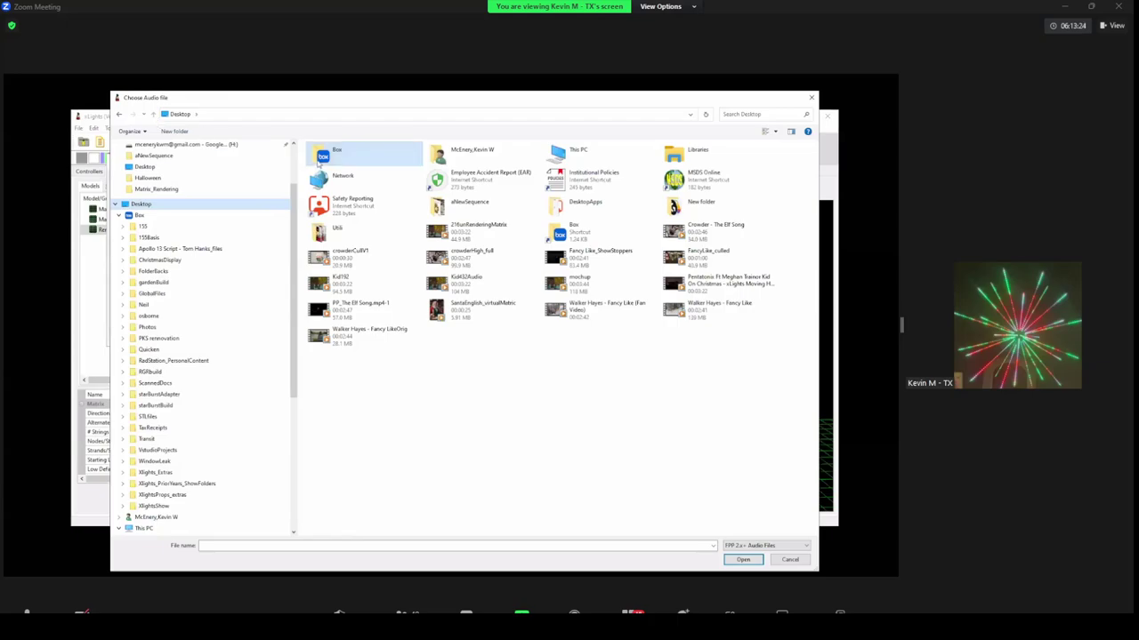
pyautogui.click(144, 167)
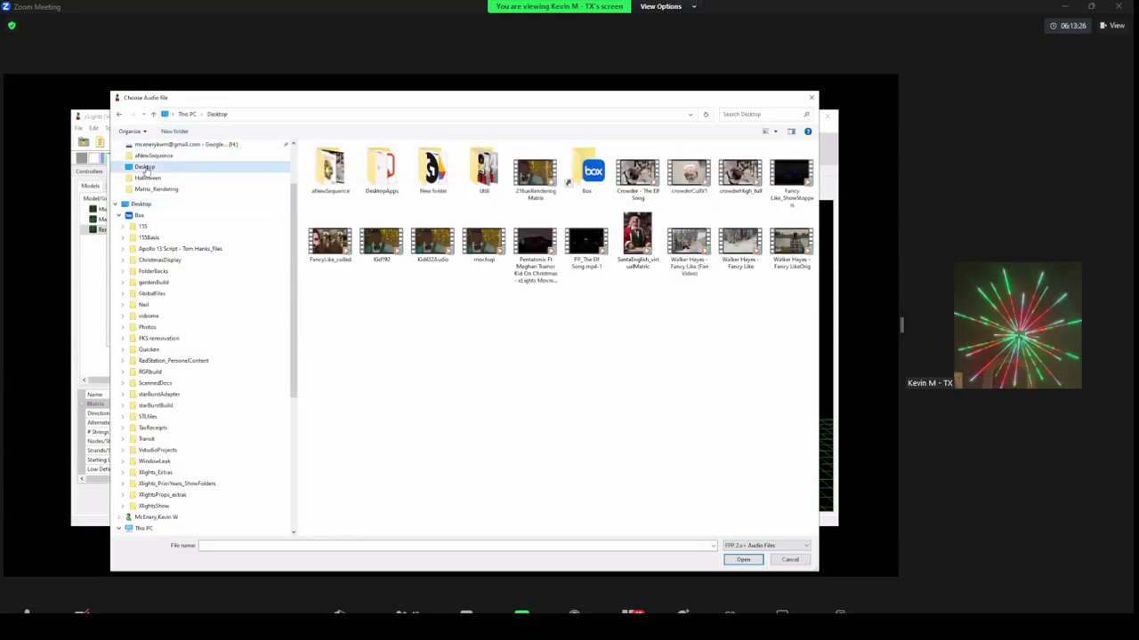
pyautogui.doubleClick(334, 173)
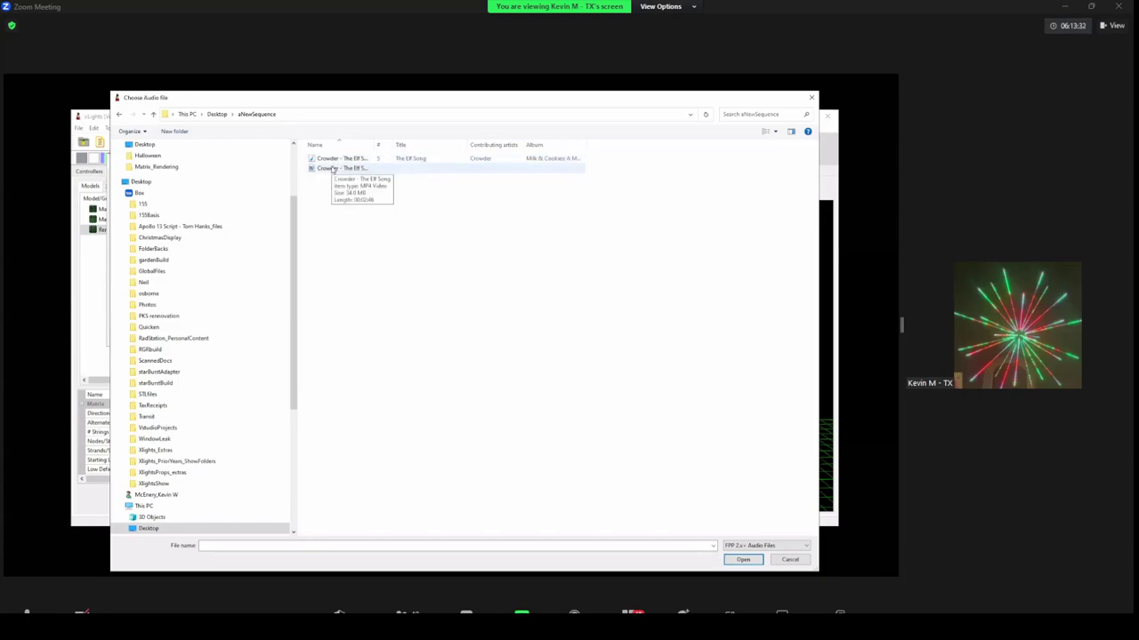
pyautogui.doubleClick(333, 159)
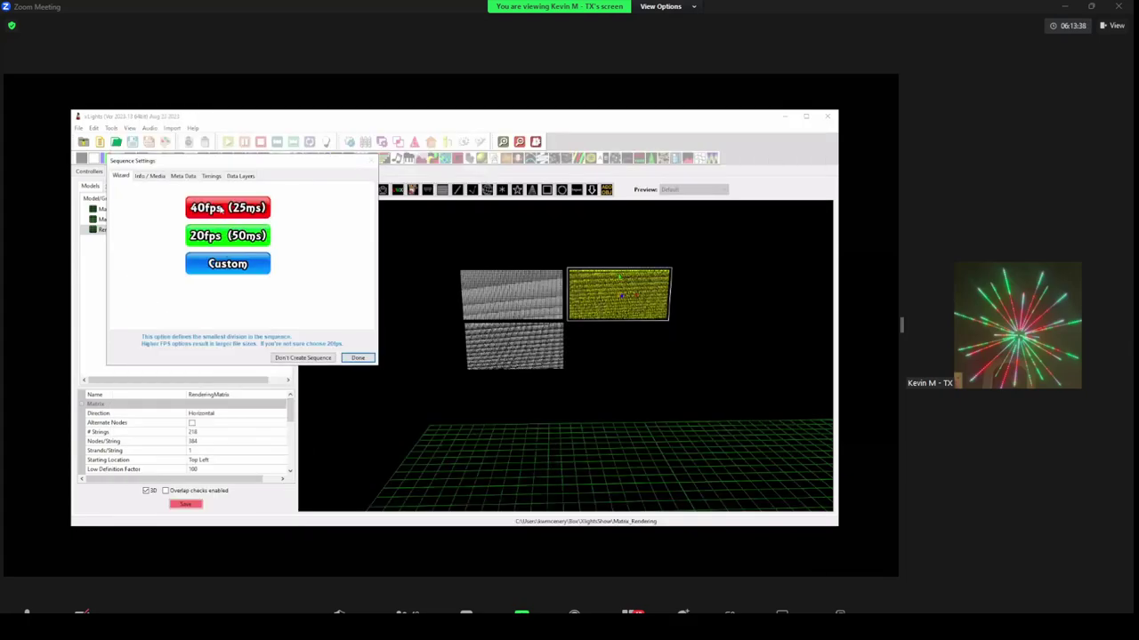
# - Set a custom frame interval of 33 ms (30.30 fps) and finish creating the sequence
pyautogui.click(219, 264)
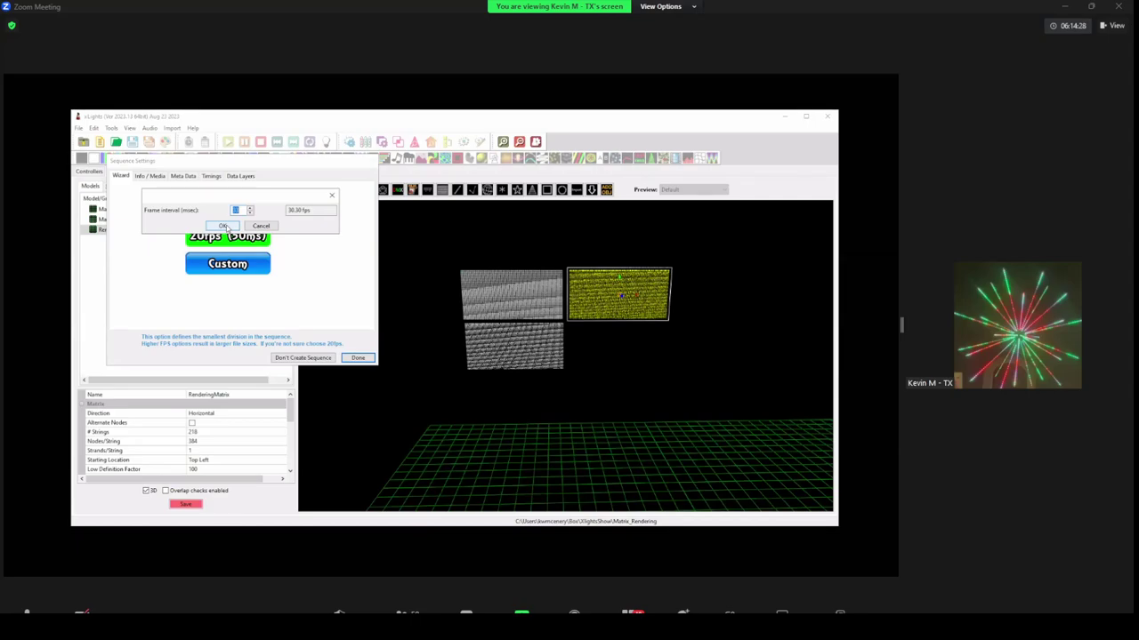
pyautogui.click(224, 225)
pyautogui.click(357, 358)
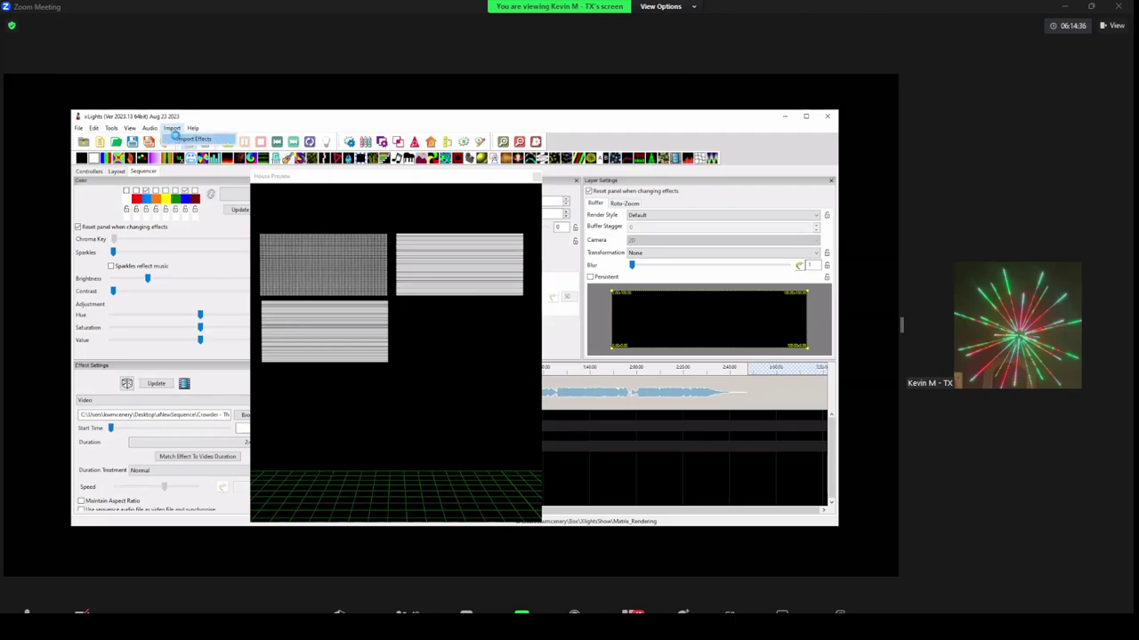
# - Import effects from The Elf Song, mapping its Matrix onto Matrix - 108_192 and RenderingMatrix, without saving the mapping for future imports
pyautogui.click(190, 139)
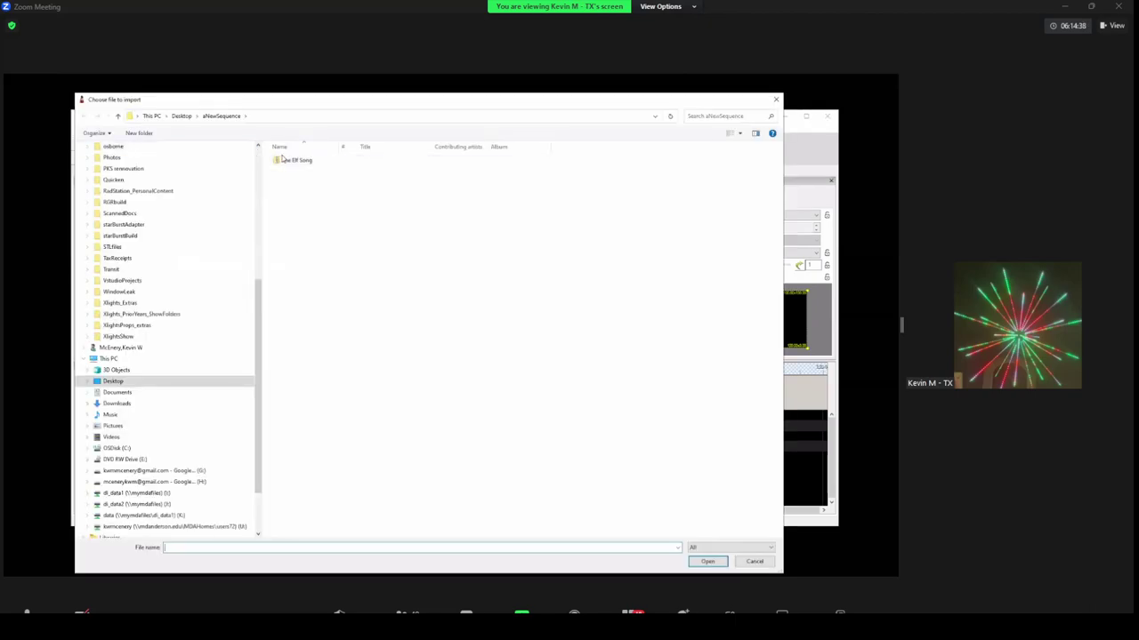
pyautogui.doubleClick(285, 160)
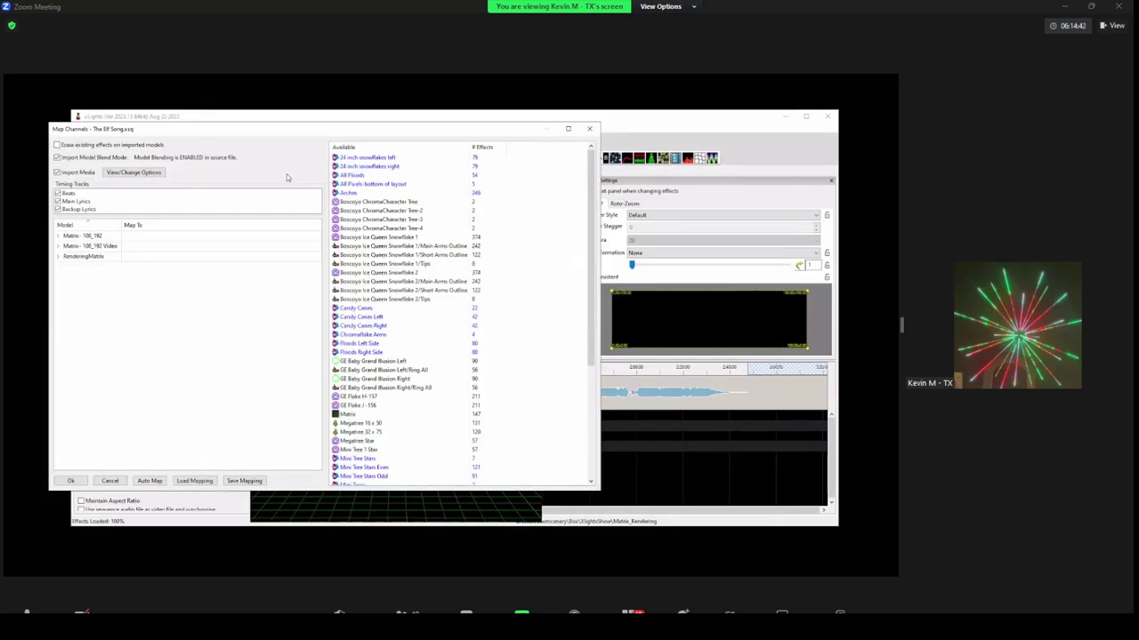
pyautogui.click(148, 239)
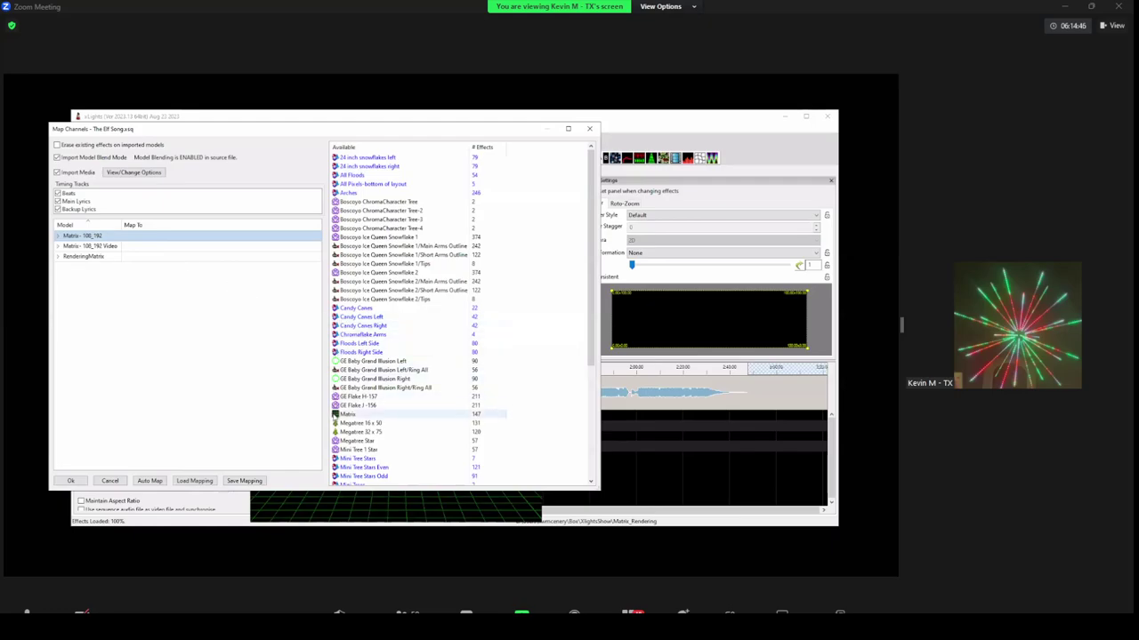
pyautogui.doubleClick(341, 416)
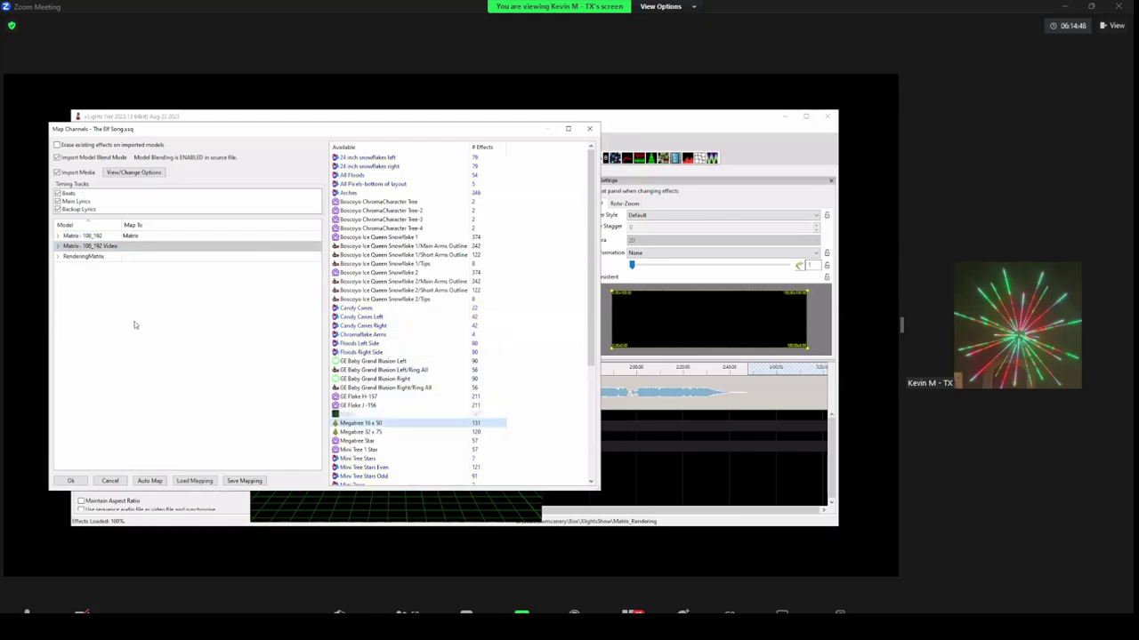
pyautogui.click(142, 259)
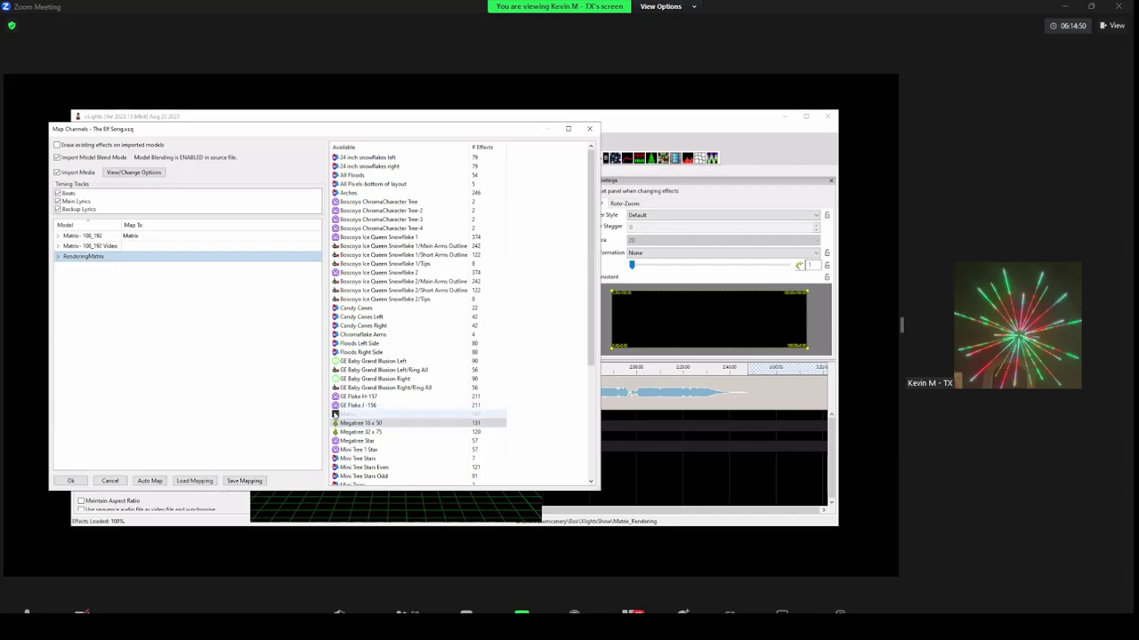
pyautogui.doubleClick(336, 415)
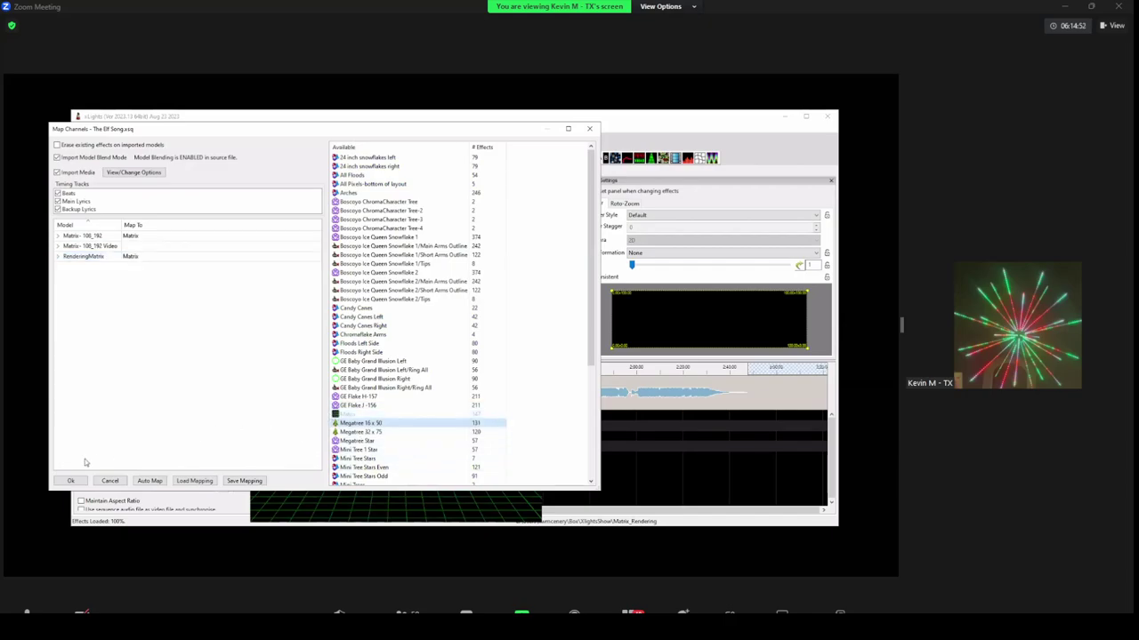
pyautogui.click(69, 481)
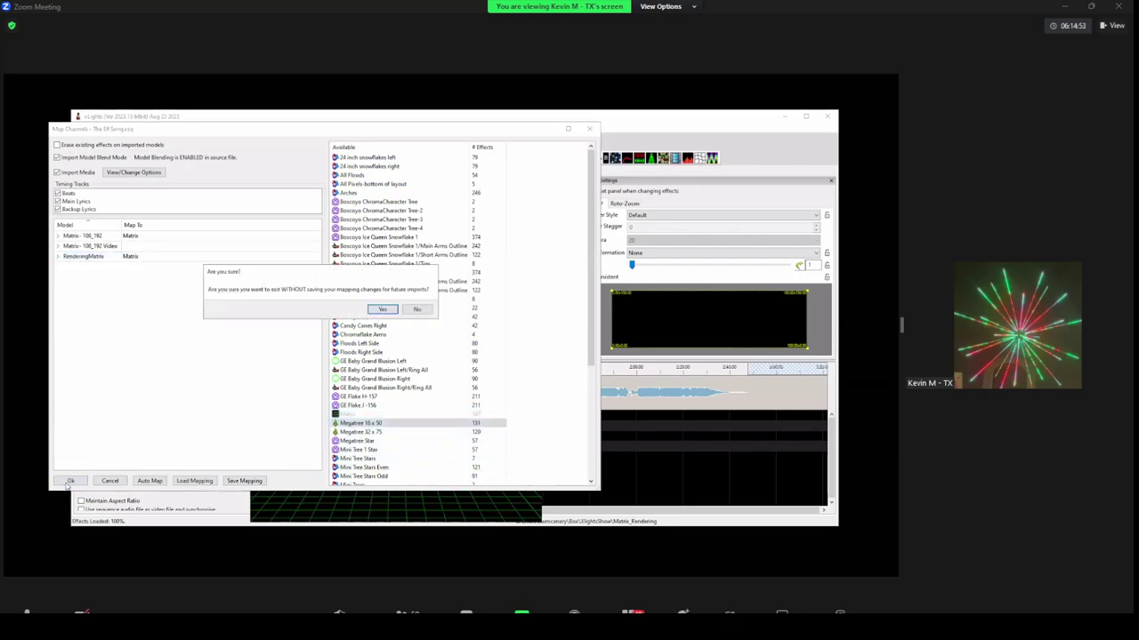
pyautogui.click(382, 310)
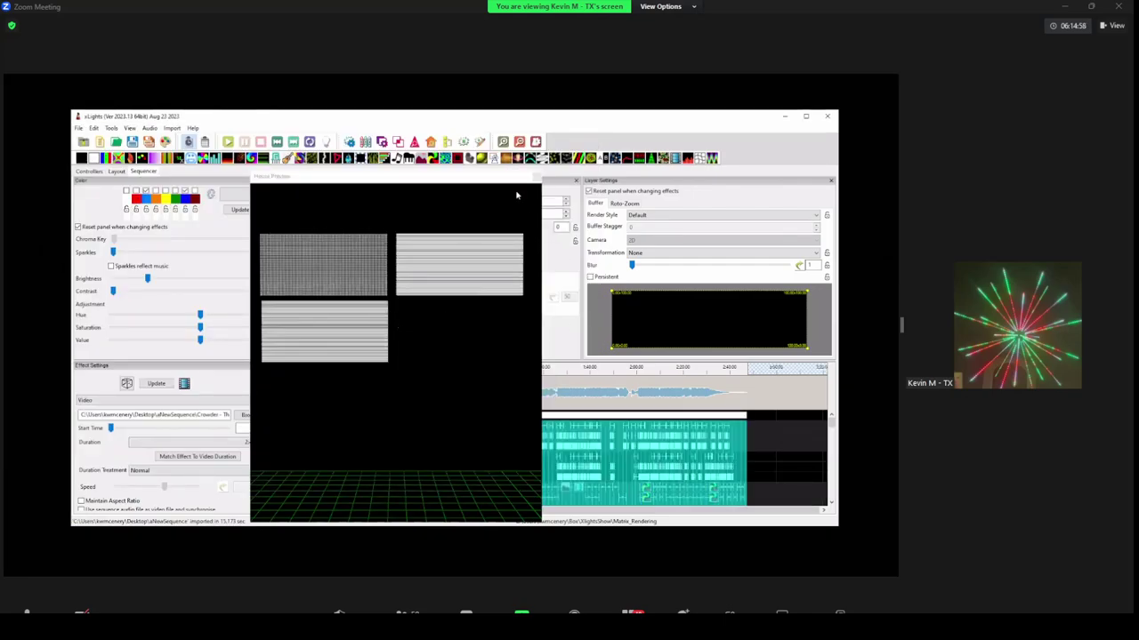
# - Turn off the Beats timing marks, enlarge the timeline grid and move the House Preview off the effect rows
pyautogui.moveTo(511, 177); pyautogui.dragTo(727, 347)
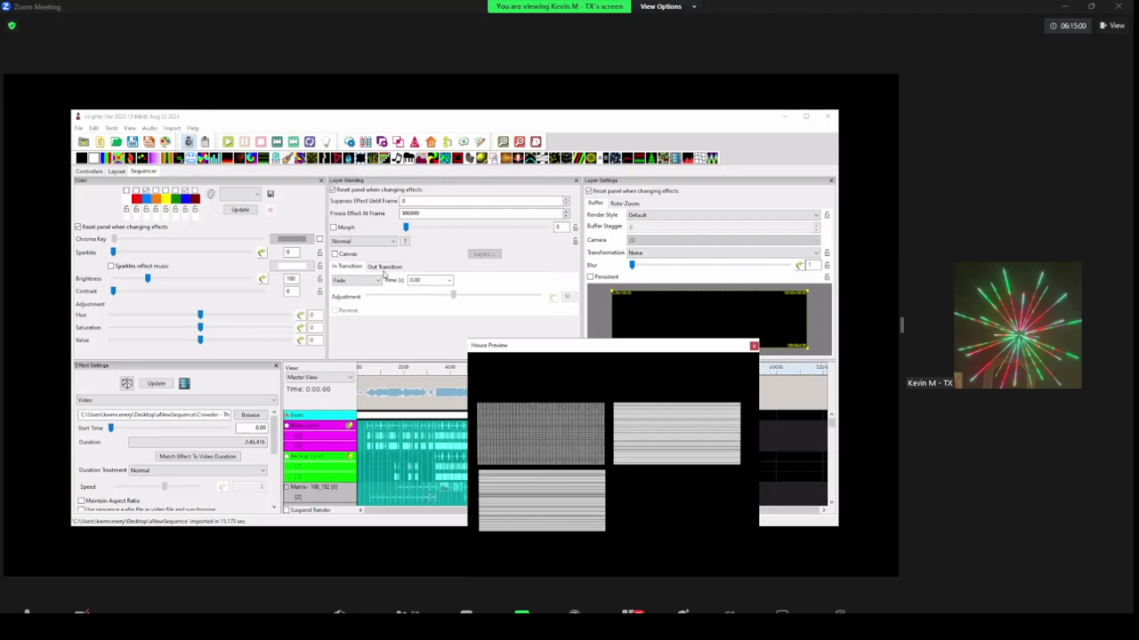
pyautogui.click(288, 417)
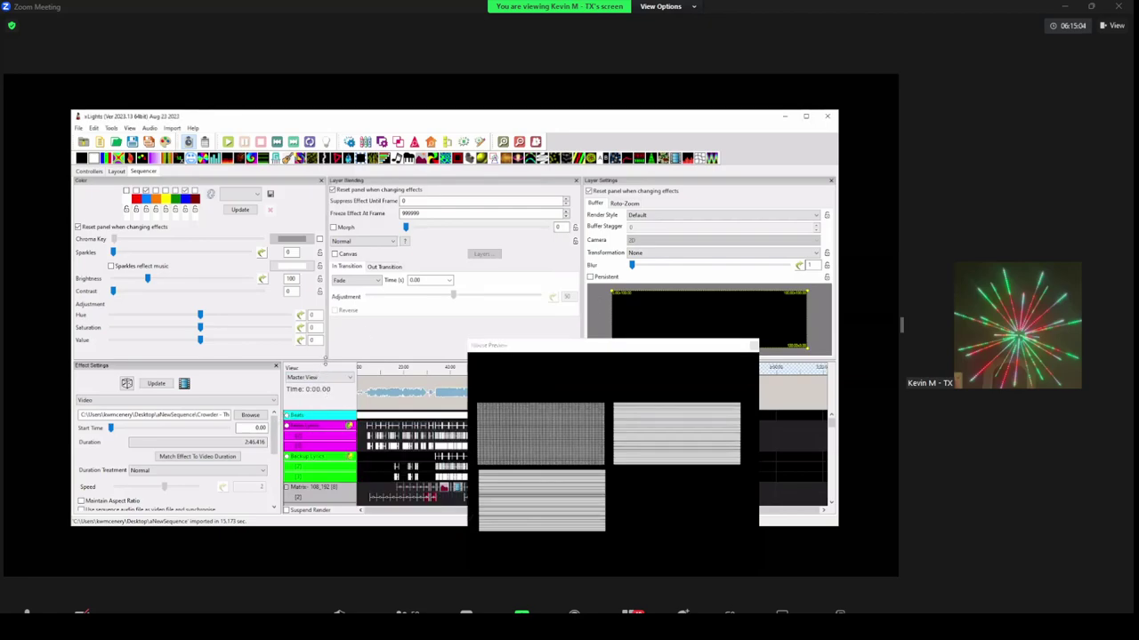
pyautogui.moveTo(365, 230); pyautogui.dragTo(364, 230)
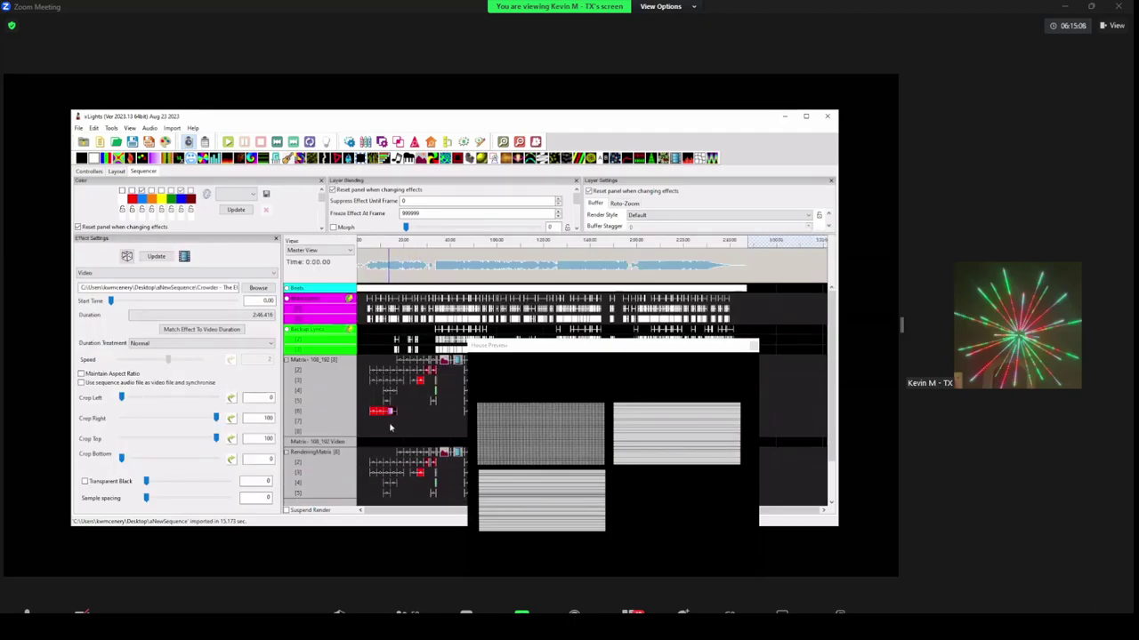
pyautogui.moveTo(527, 347); pyautogui.dragTo(668, 368)
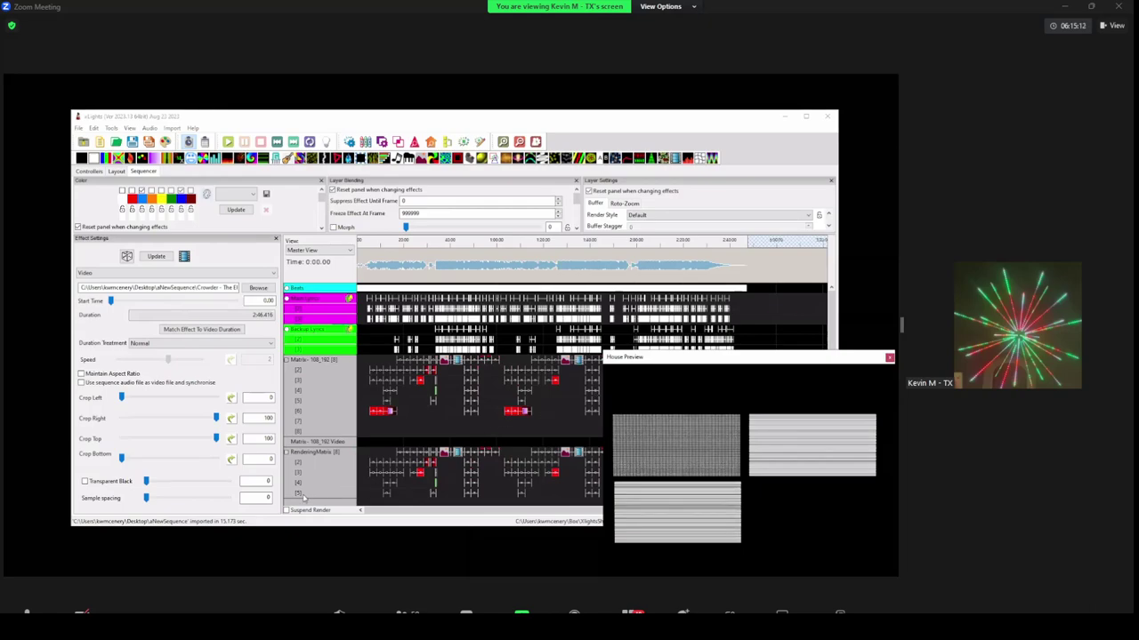
# - Place the video effect at the start of the Matrix - 108_192 Video row and stretch it over the full song
pyautogui.scroll(-1, 303, 499)
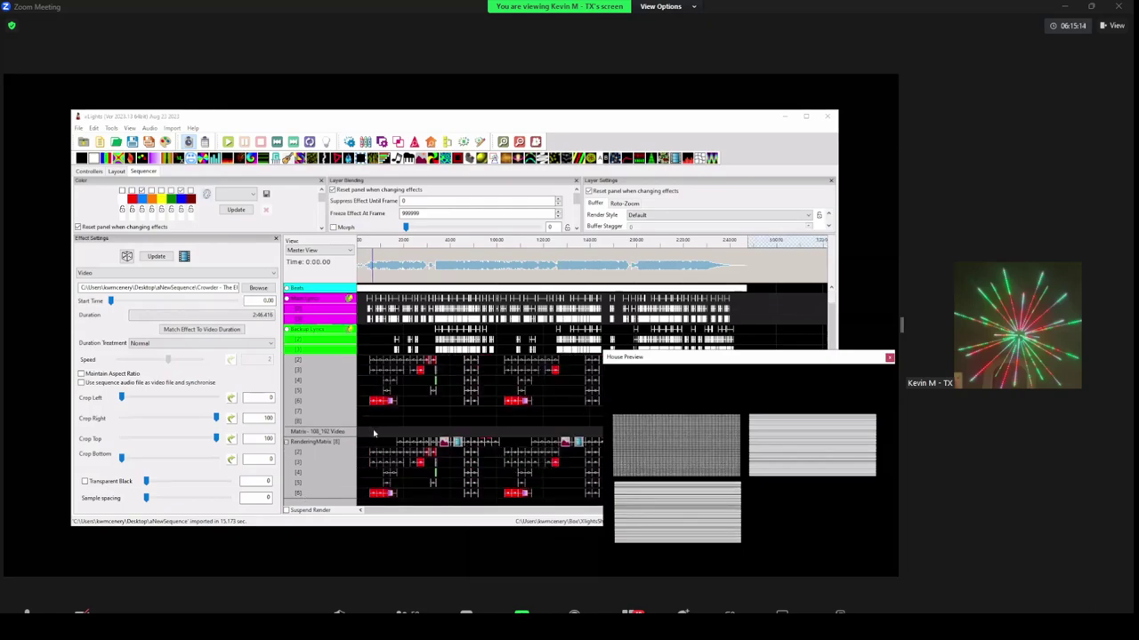
pyautogui.click(374, 434)
pyautogui.click(373, 433)
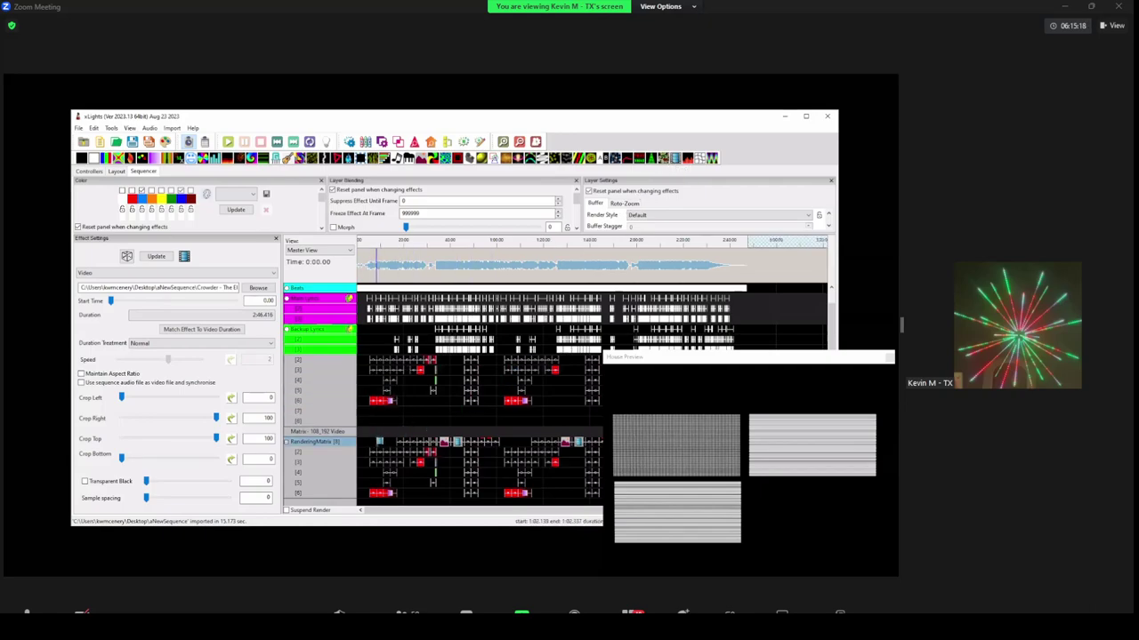
pyautogui.click(368, 434)
pyautogui.click(359, 433)
pyautogui.press('space')
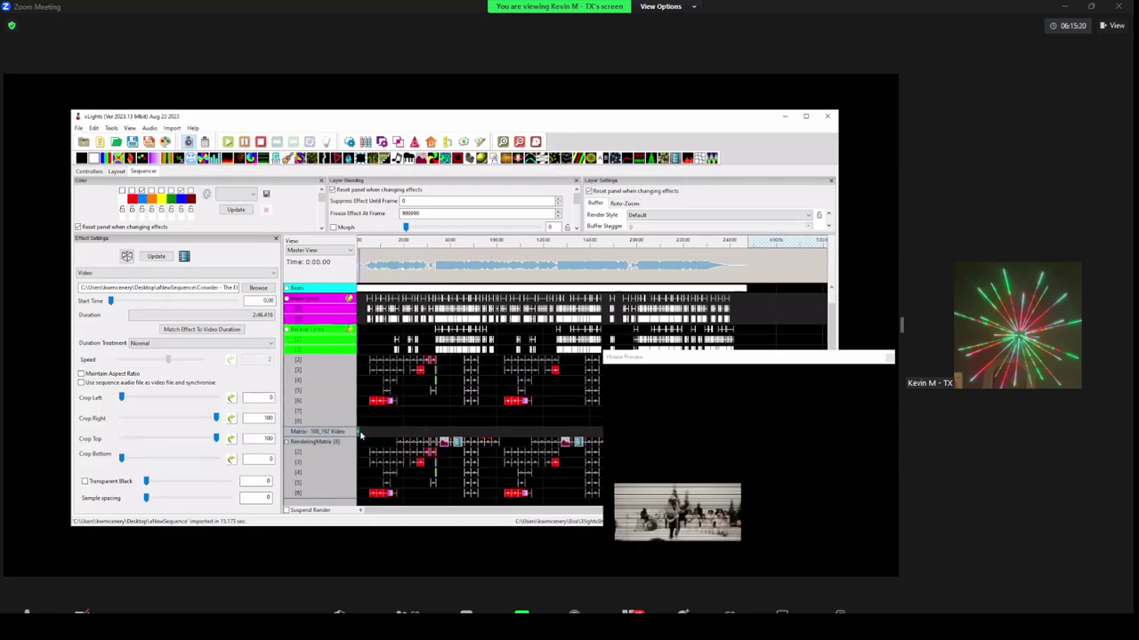
pyautogui.moveTo(360, 433); pyautogui.dragTo(746, 440)
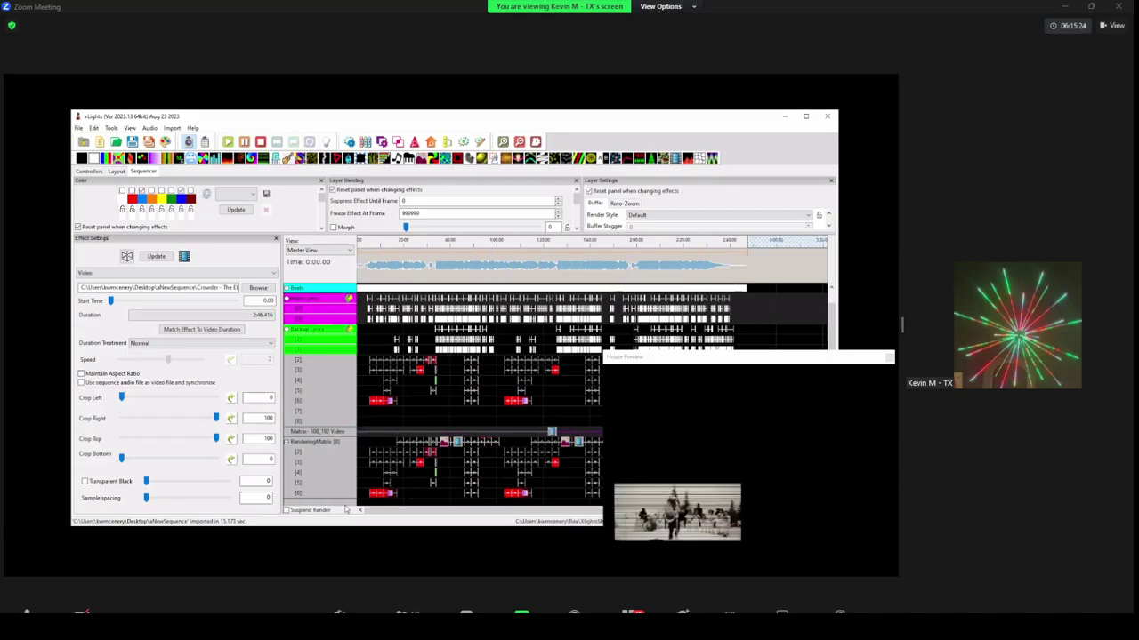
# - Insert multiple layers below layer 6 of RenderingMatrix and add the video effect on layer 9 across the full song
pyautogui.rightClick(316, 498)
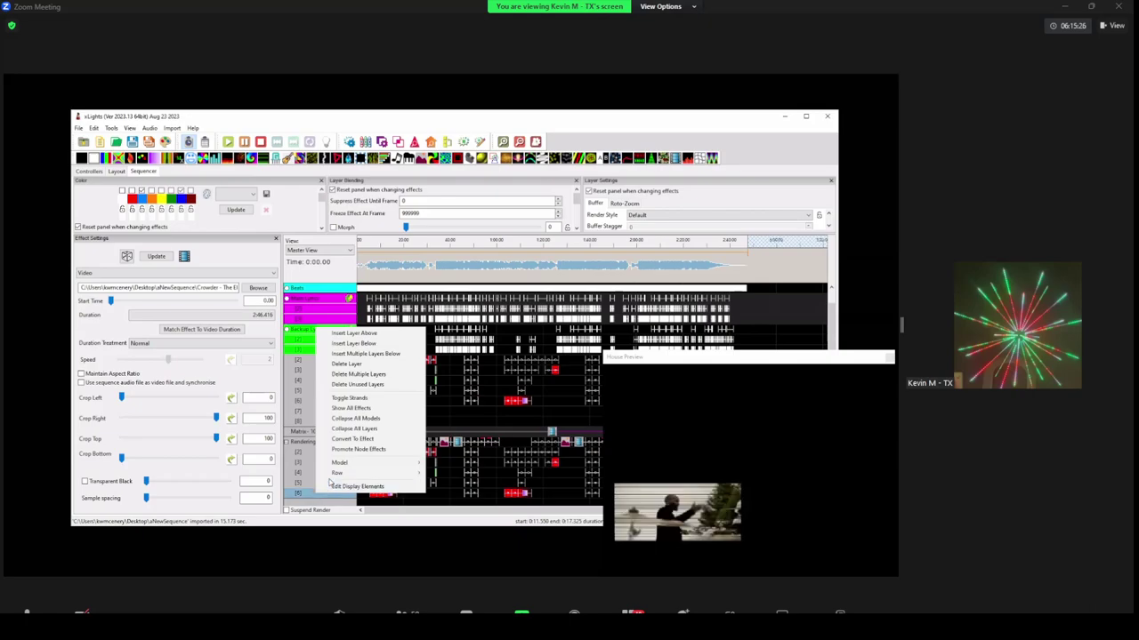
pyautogui.moveTo(343, 468)
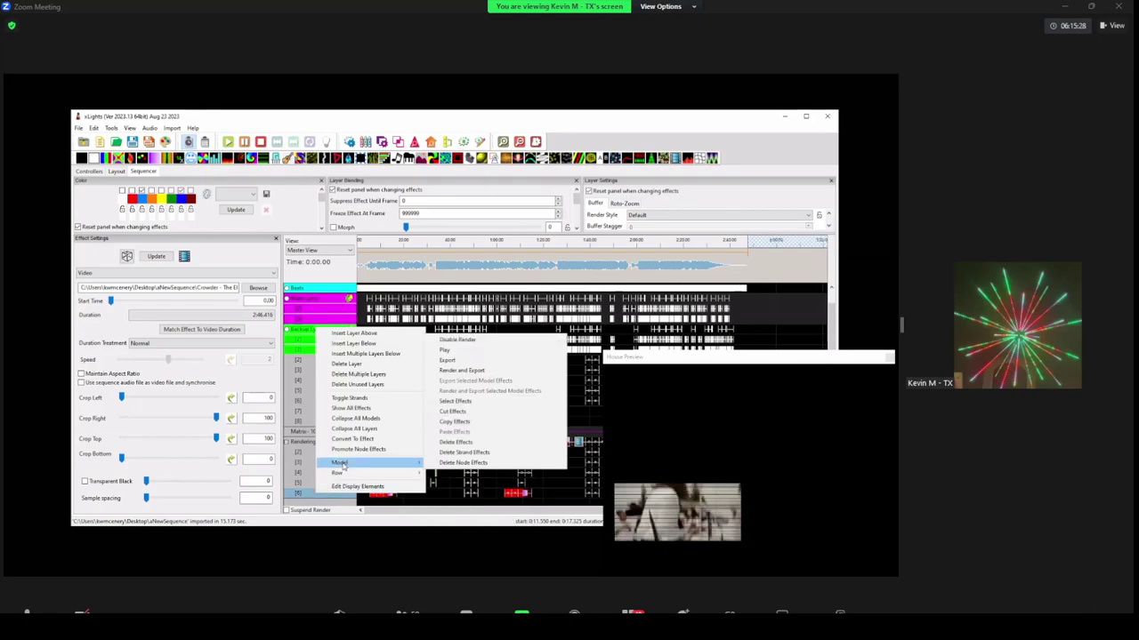
pyautogui.click(359, 356)
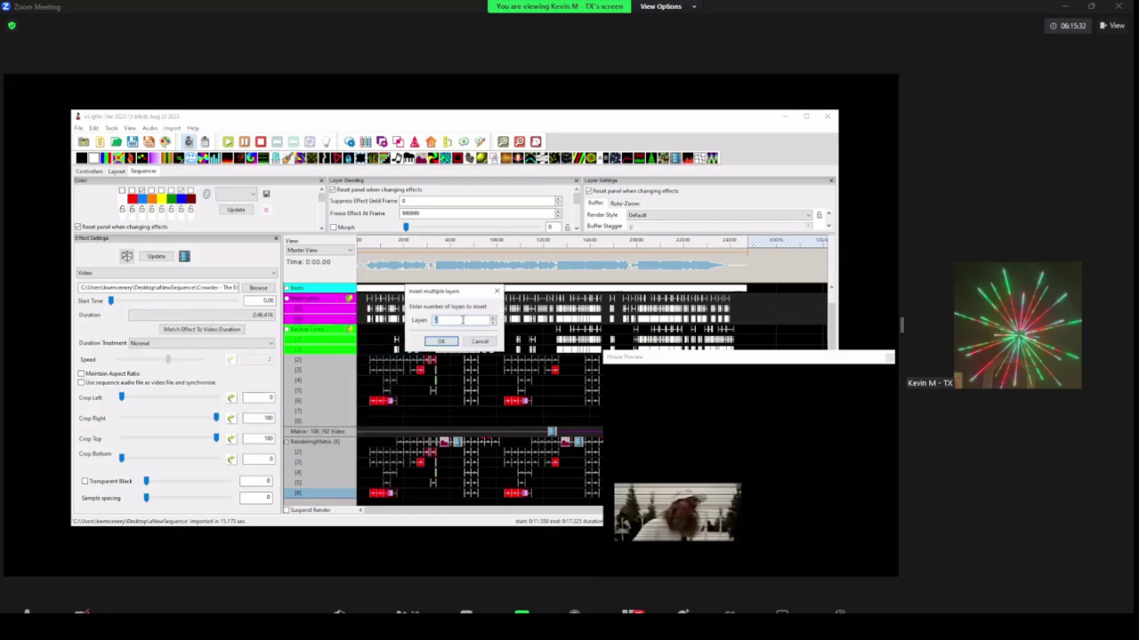
pyautogui.click(442, 342)
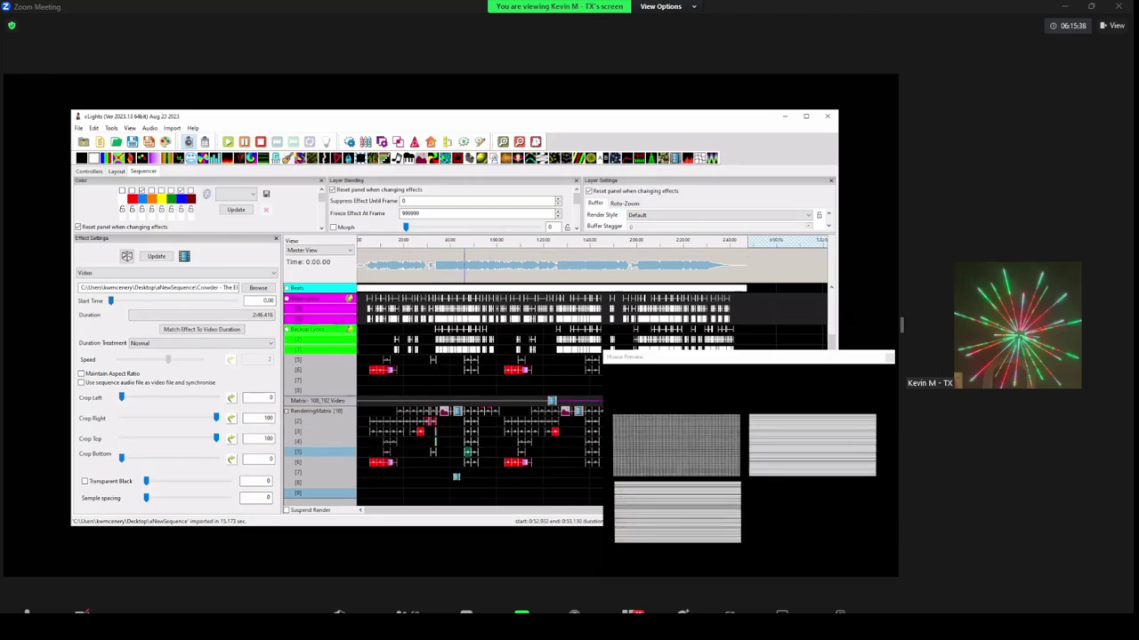
pyautogui.moveTo(359, 496); pyautogui.dragTo(749, 488)
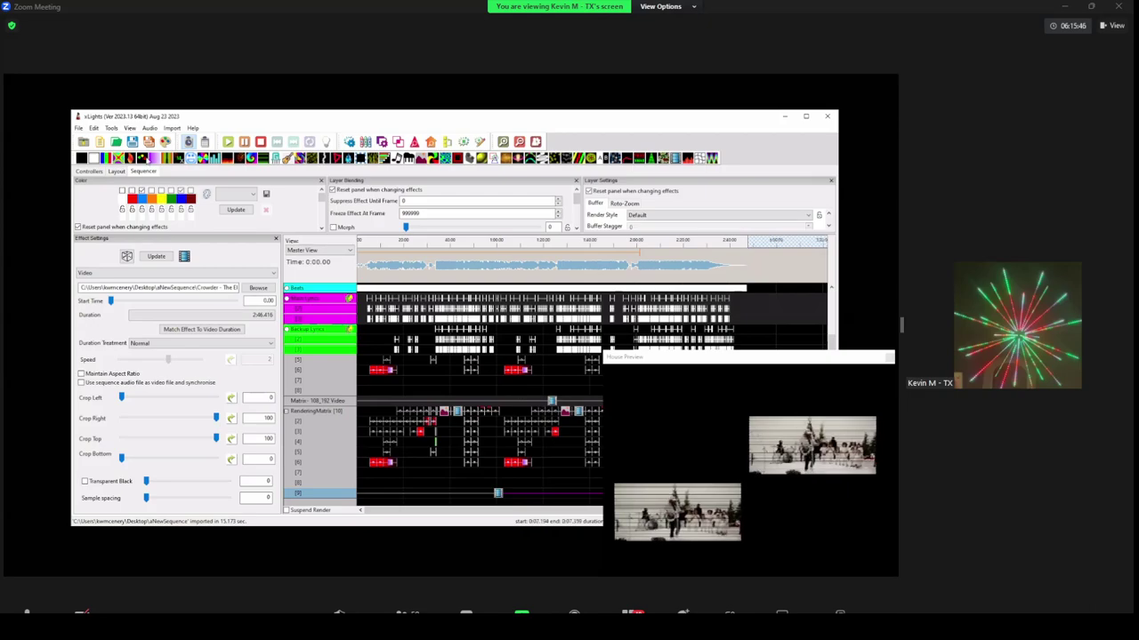
# - Shorten the sequence duration to 60 seconds in the sequence settings
pyautogui.click(79, 129)
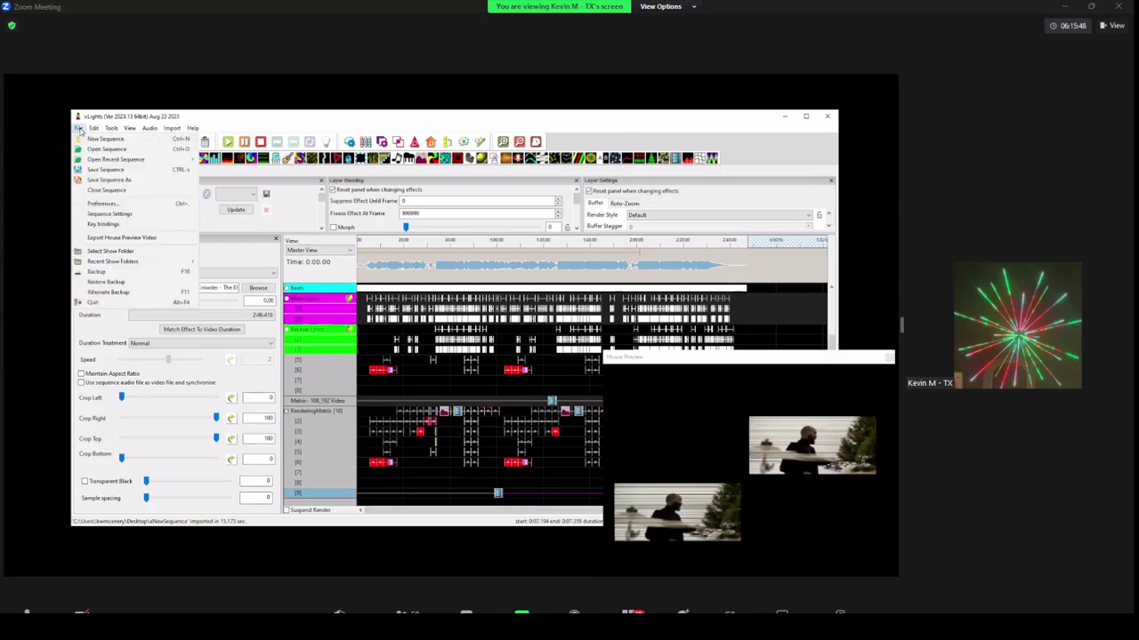
pyautogui.click(119, 215)
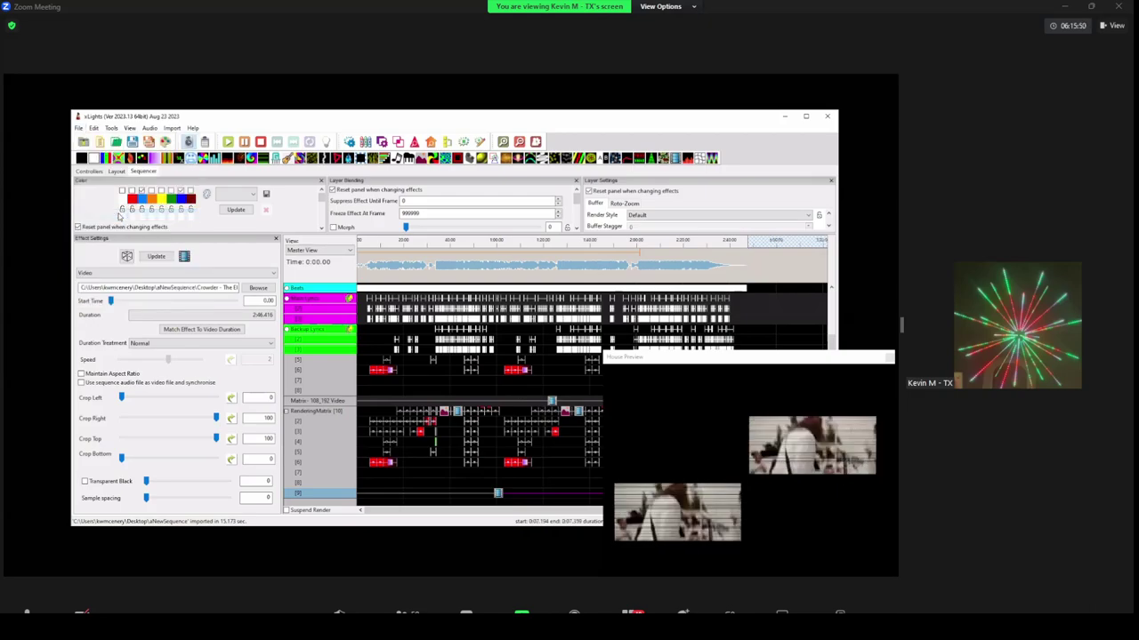
pyautogui.doubleClick(188, 291)
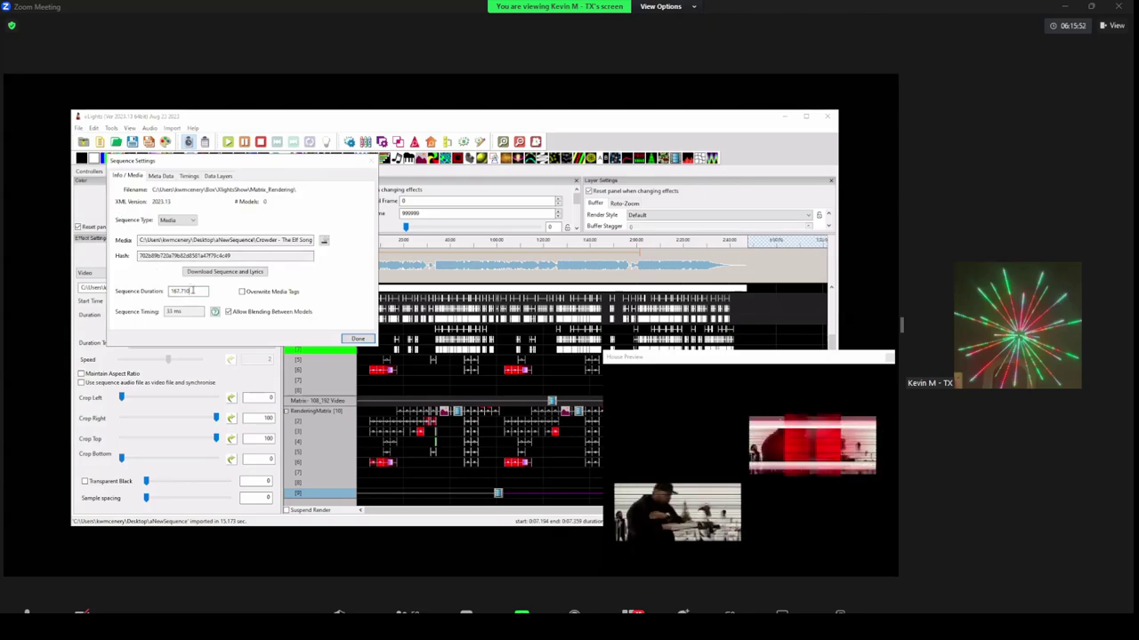
pyautogui.write('0')
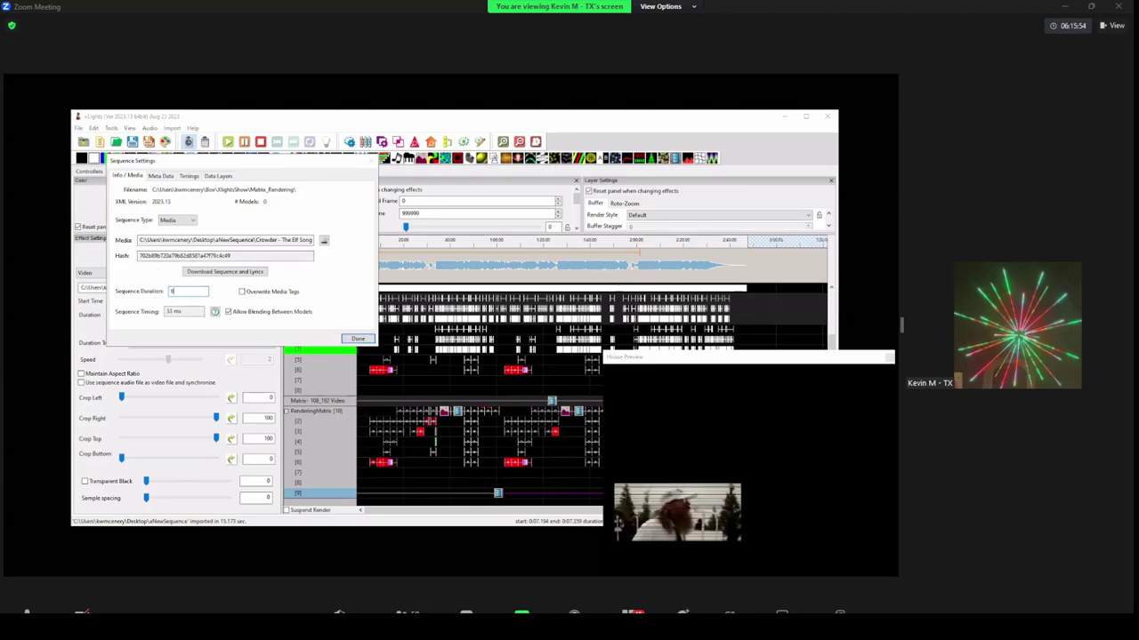
pyautogui.click(357, 339)
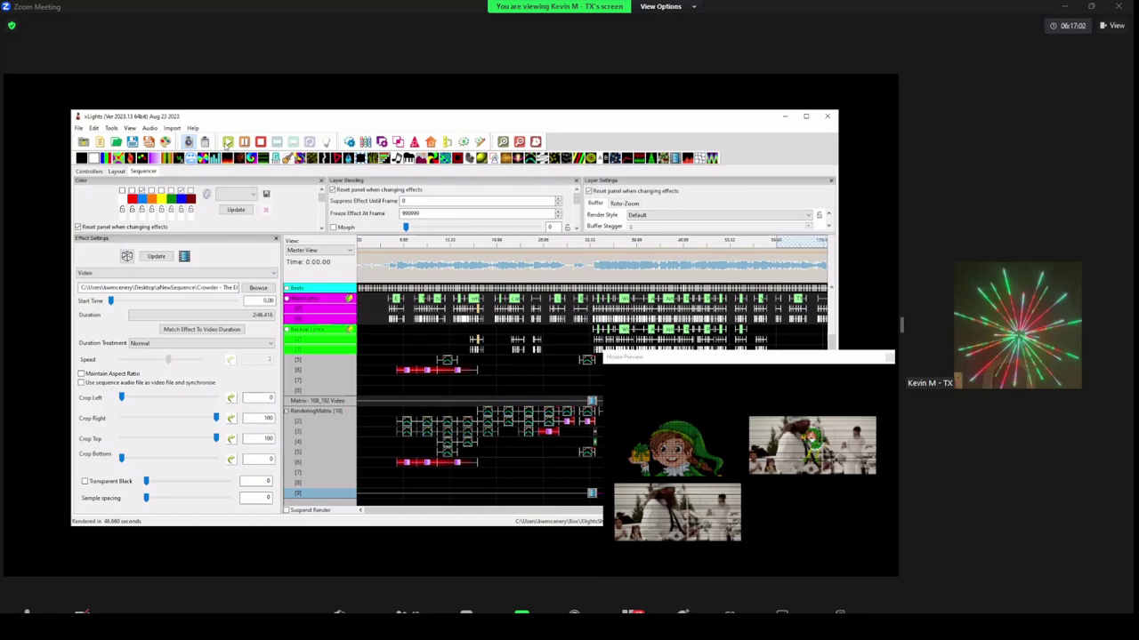
# - Play back the opening of the rendered sequence, pause it and move the House Preview off the RenderingMatrix effects
pyautogui.click(228, 142)
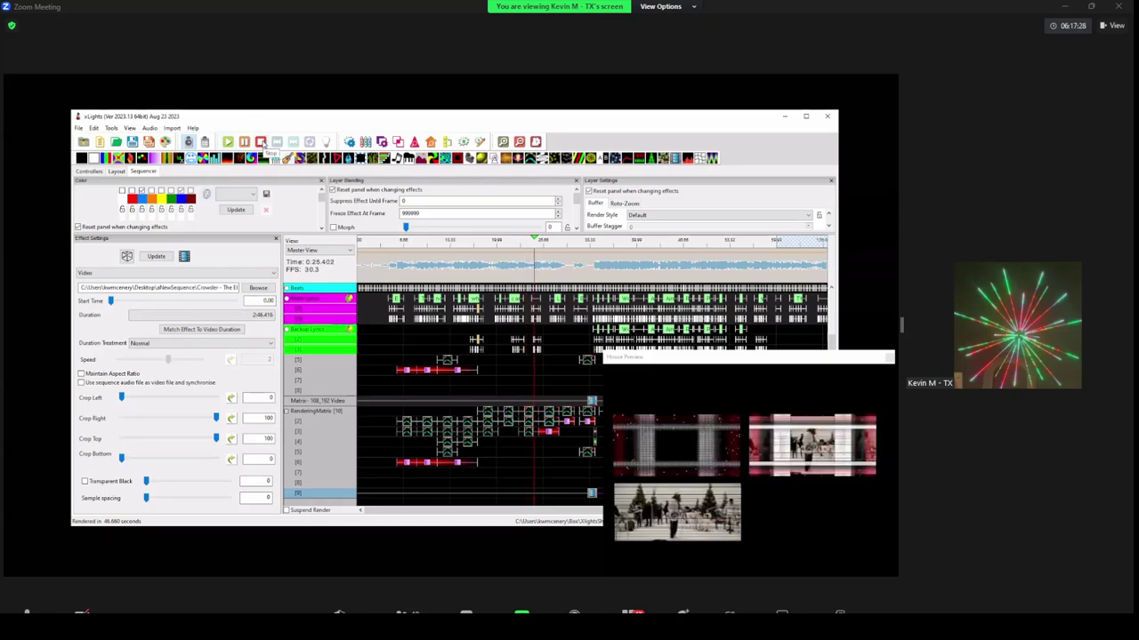
pyautogui.click(258, 144)
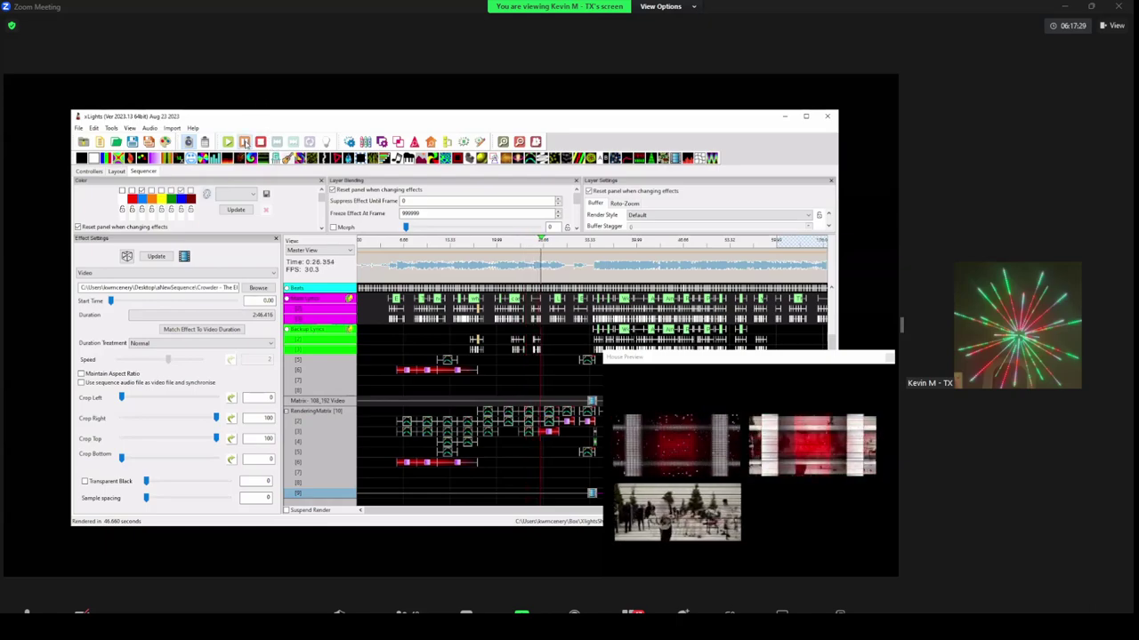
pyautogui.click(655, 358)
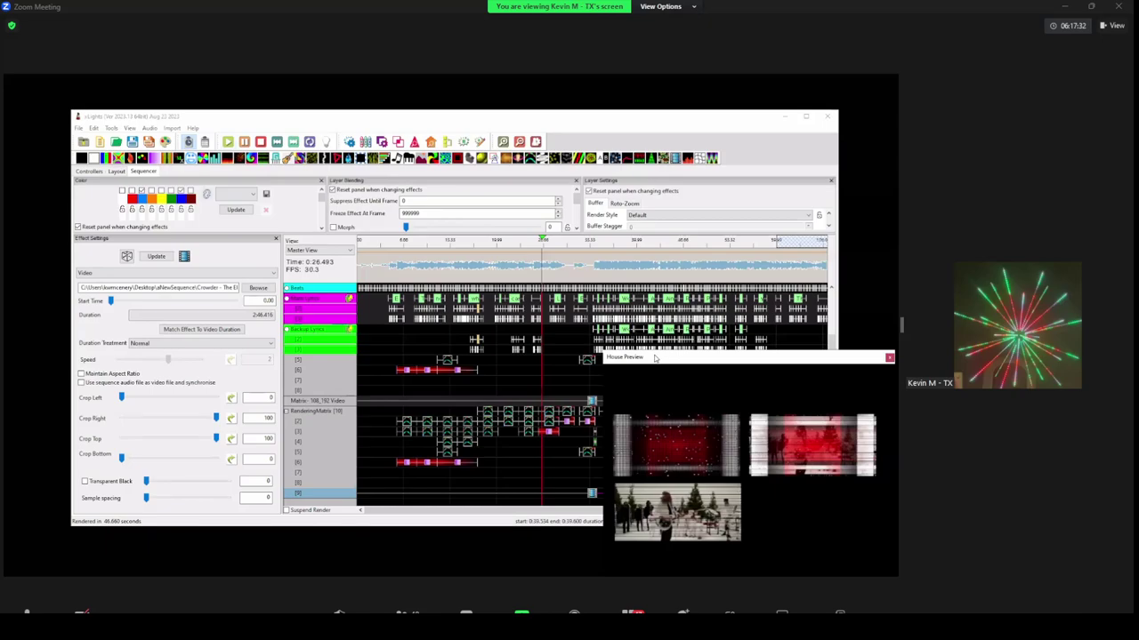
pyautogui.moveTo(655, 359); pyautogui.dragTo(101, 204)
# - Delete RenderingMatrix's effects in about the first 33 seconds together with the Matrix - 108_192 Video effect, plus RenderingMatrix's two columns of Wave effects
pyautogui.moveTo(373, 406); pyautogui.dragTo(597, 471)
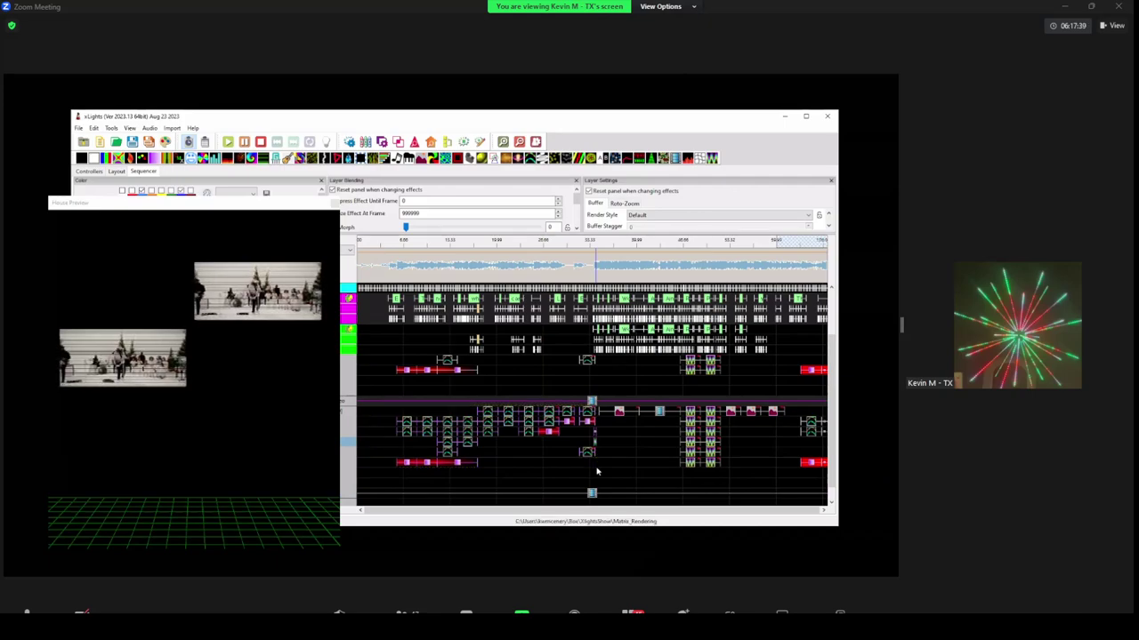
pyautogui.press('Delete')
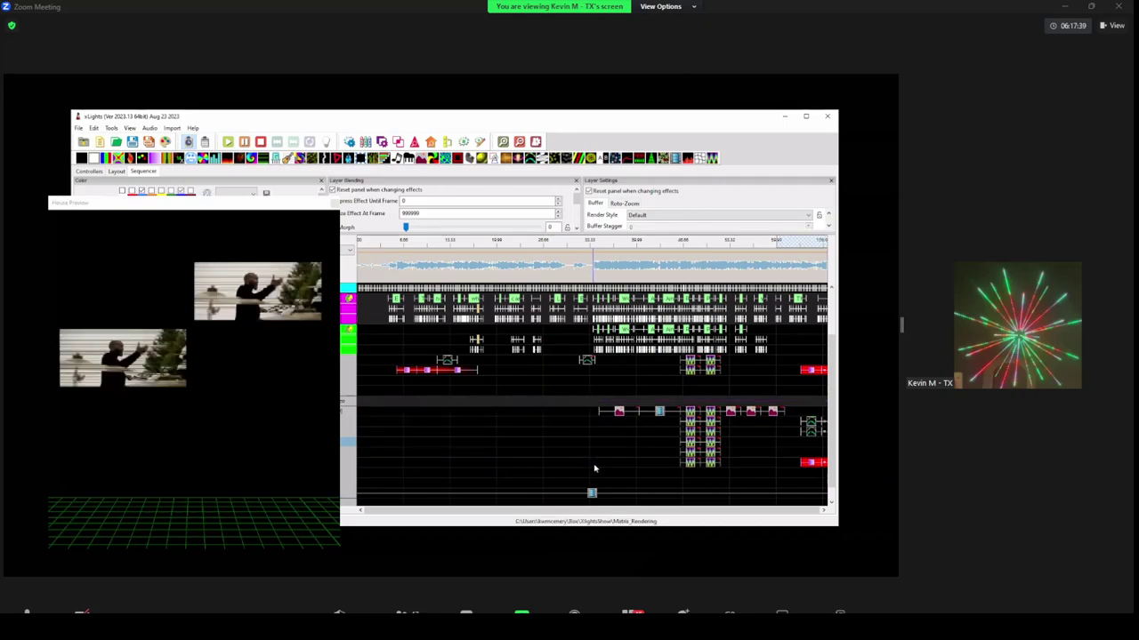
pyautogui.click(544, 510)
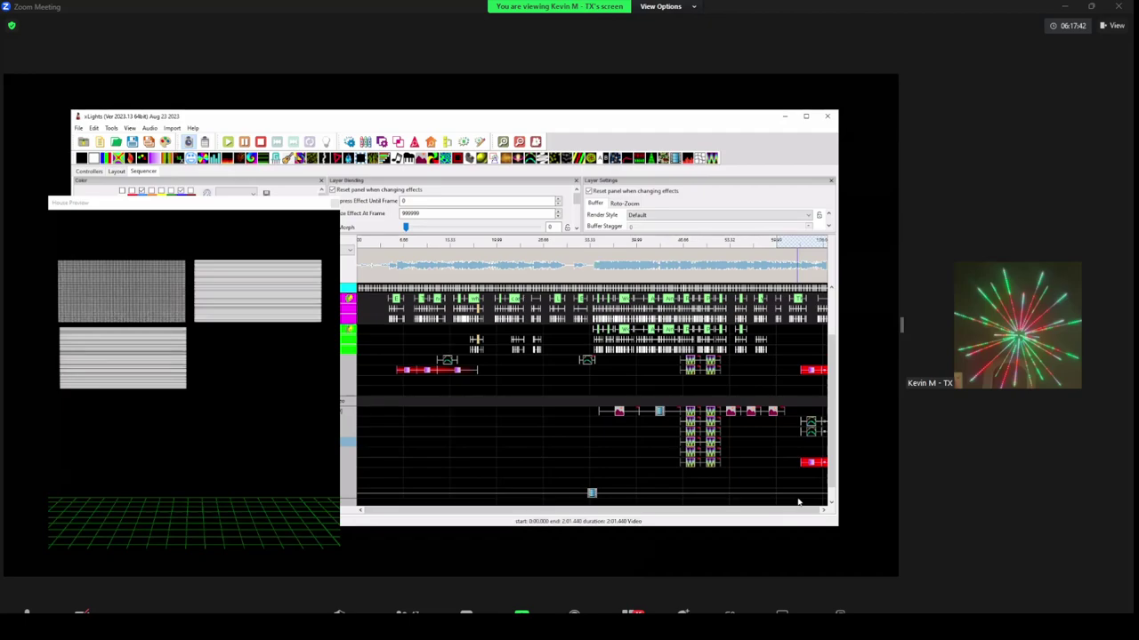
pyautogui.moveTo(685, 403); pyautogui.dragTo(710, 474)
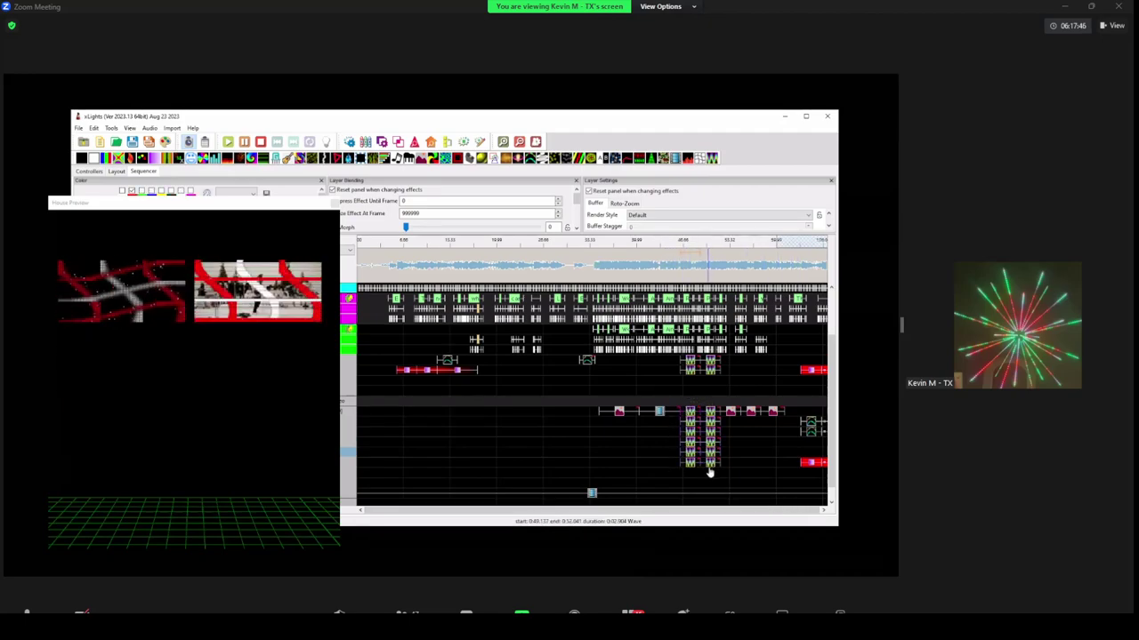
pyautogui.press('Delete')
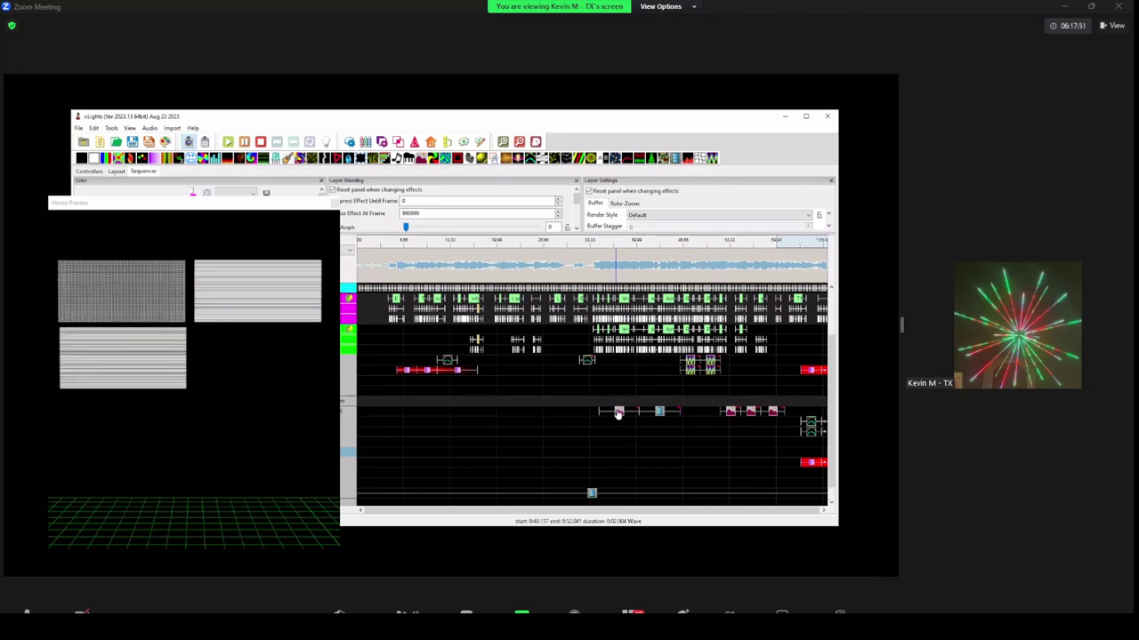
# - Set the scaling of RenderingMatrix's first remaining Pictures effect to Scale Keep Aspect Ratio and shrink the House Preview window
pyautogui.click(618, 412)
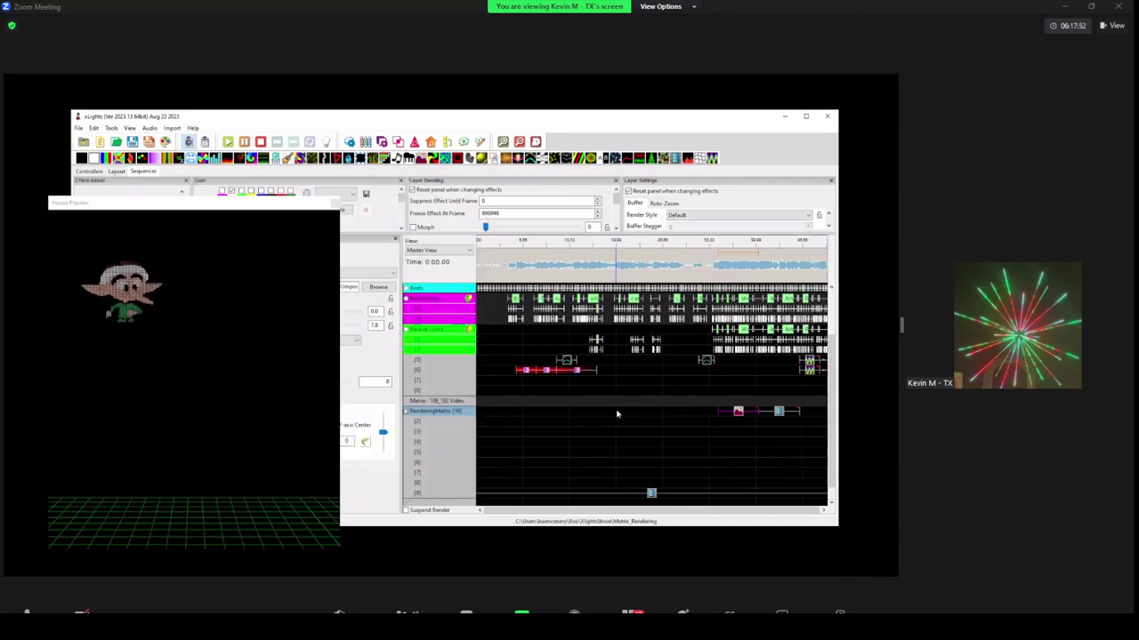
pyautogui.click(266, 207)
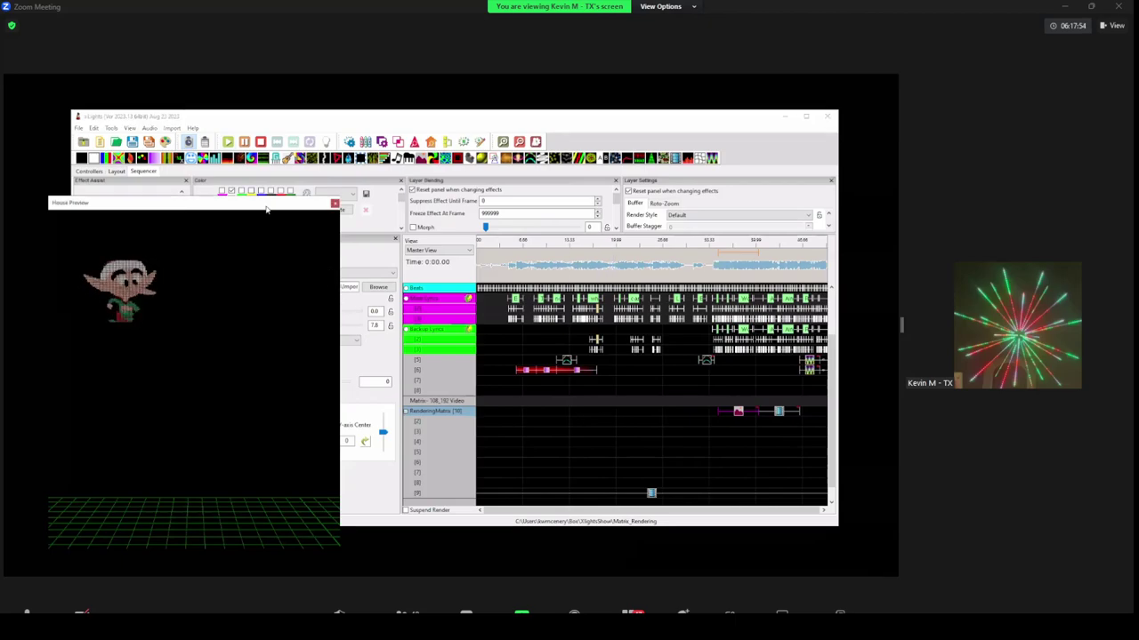
pyautogui.moveTo(266, 207); pyautogui.dragTo(737, 177)
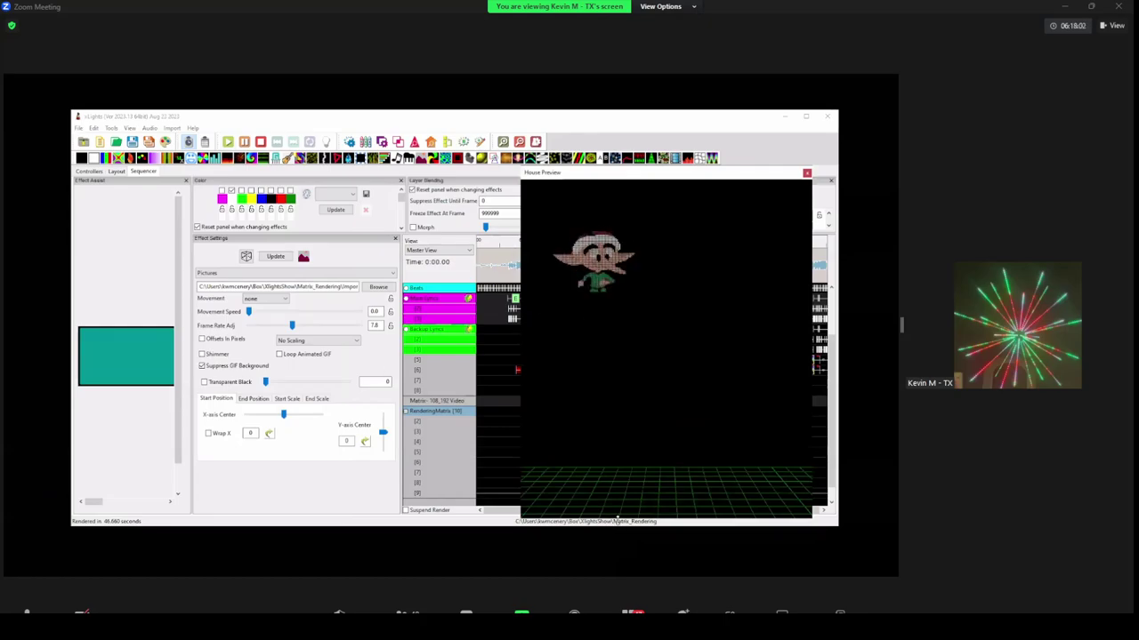
pyautogui.moveTo(620, 385); pyautogui.dragTo(621, 380)
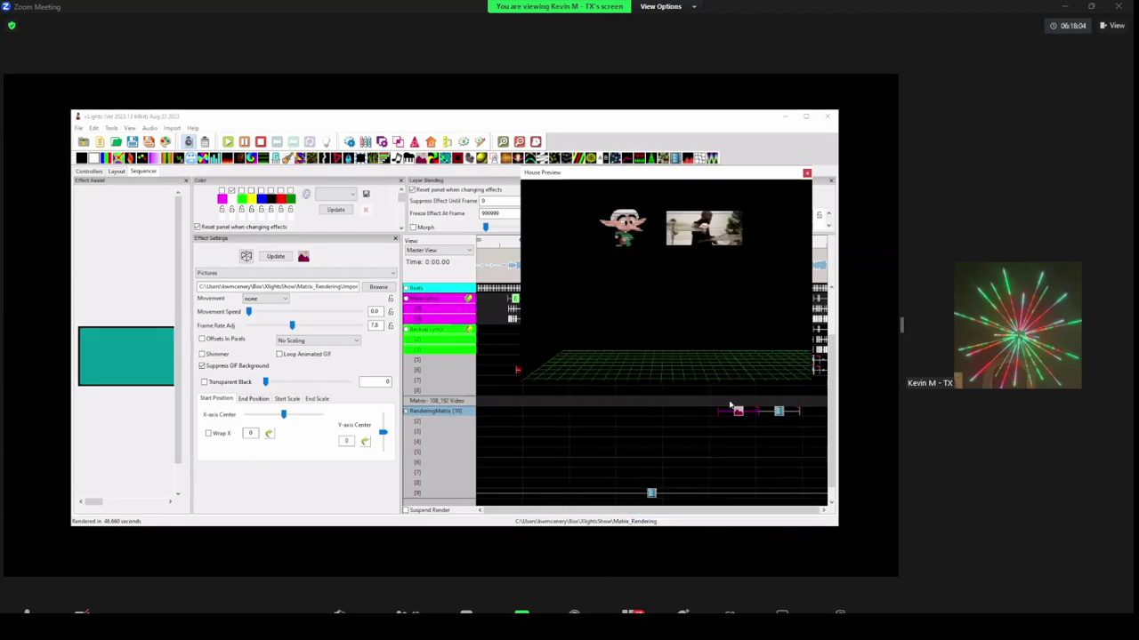
pyautogui.click(307, 341)
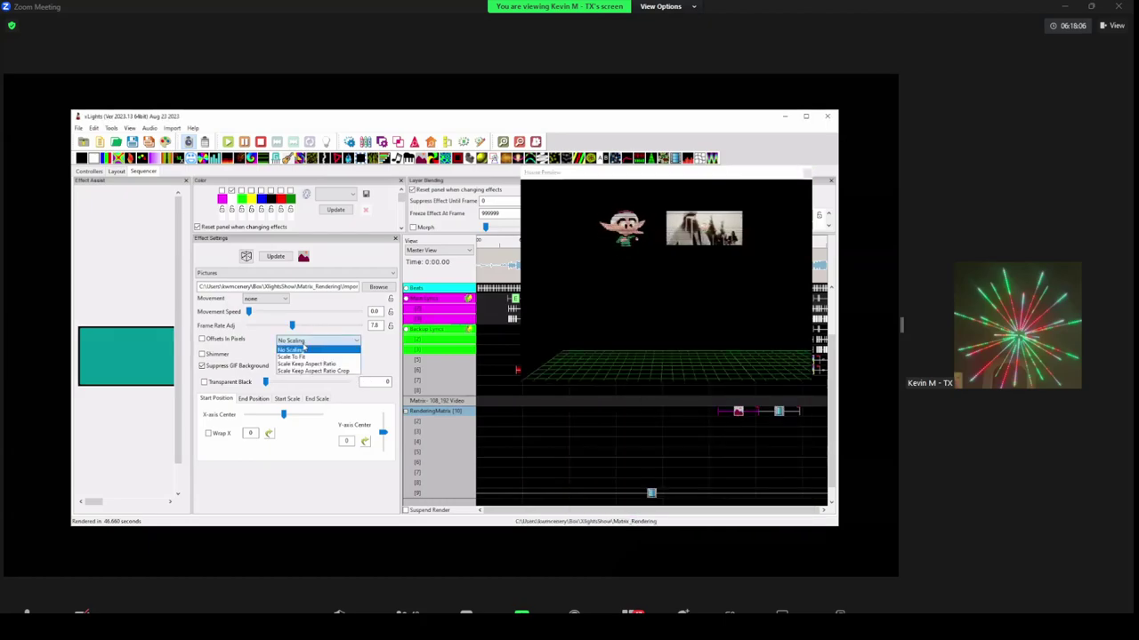
pyautogui.click(303, 365)
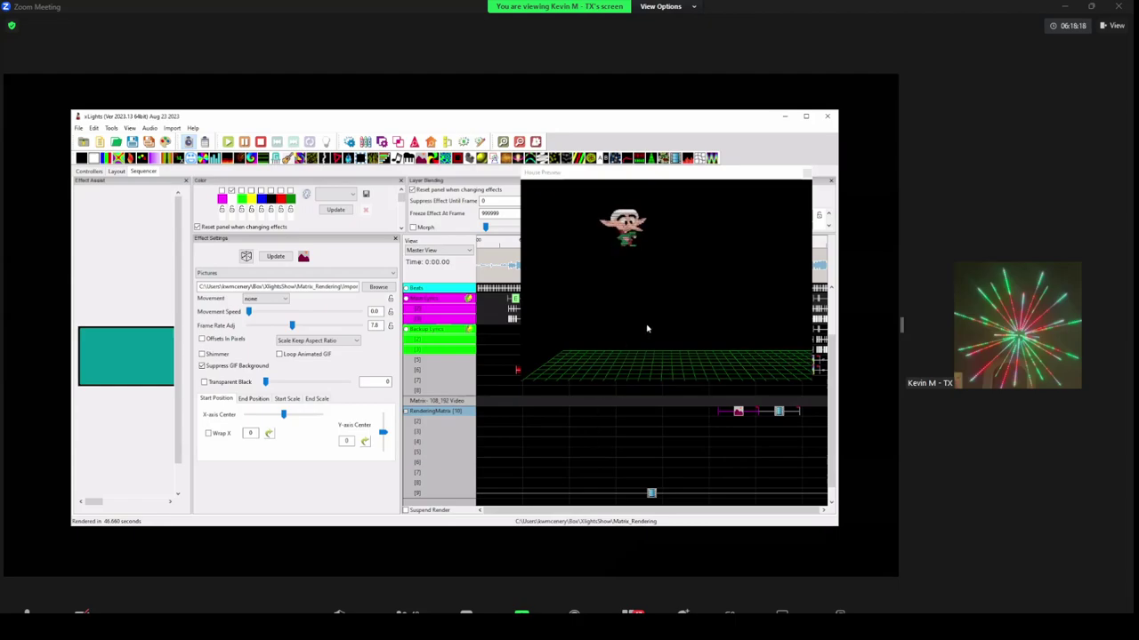
# - Set the scaling of RenderingMatrix's Pictures effect starting at about 52 seconds to Scale To Fit, keeping the House Preview clear of the settings
pyautogui.click(633, 179)
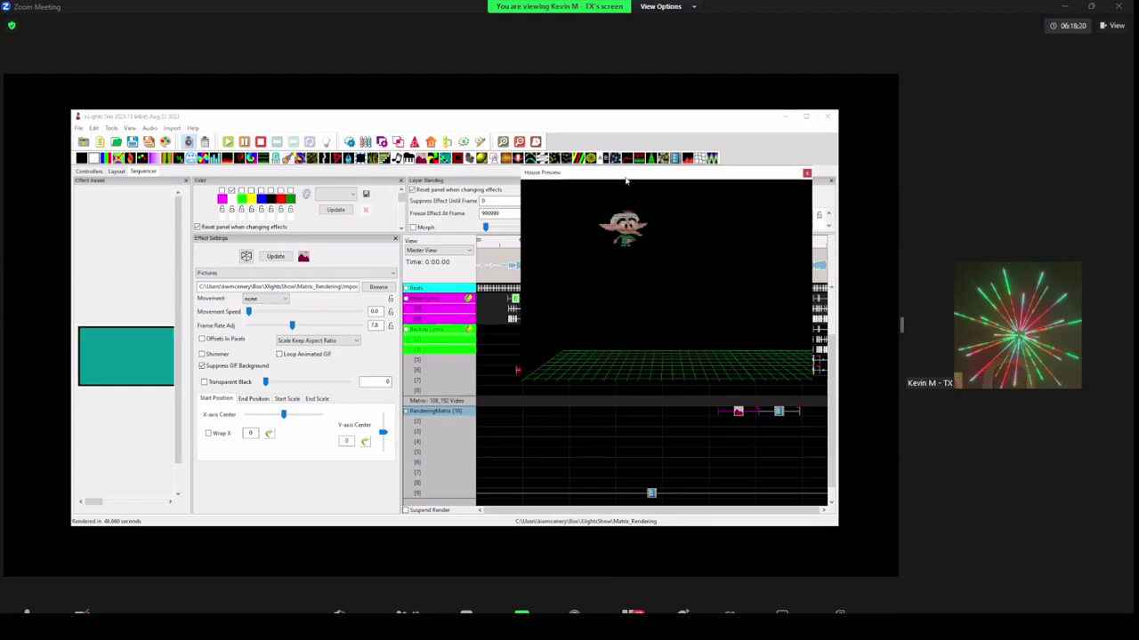
pyautogui.moveTo(625, 180); pyautogui.dragTo(204, 138)
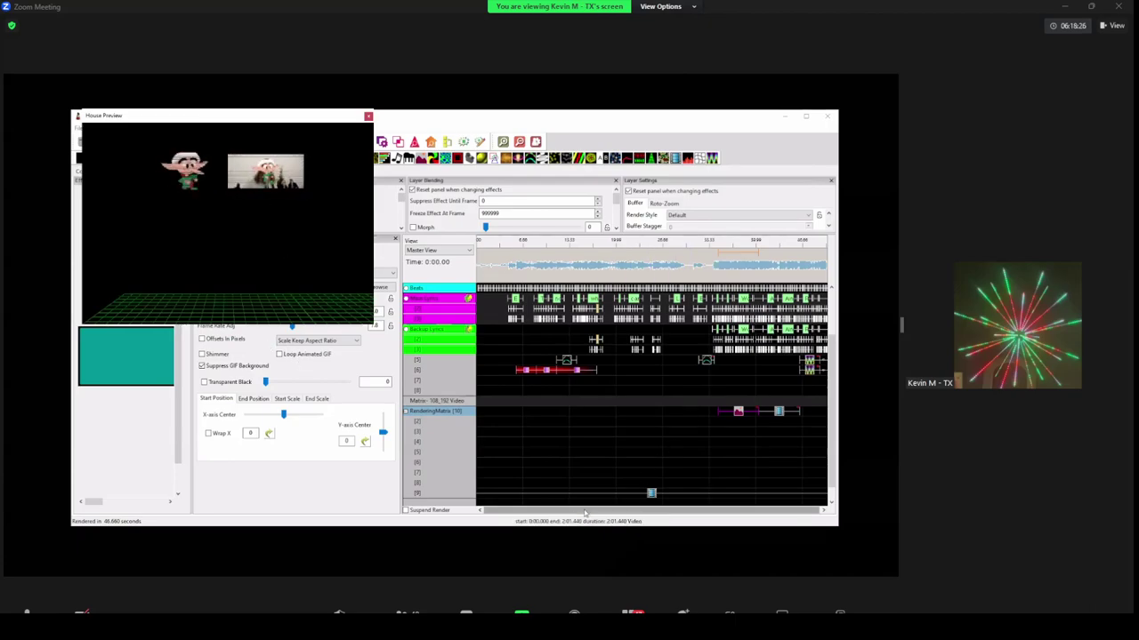
pyautogui.click(416, 435)
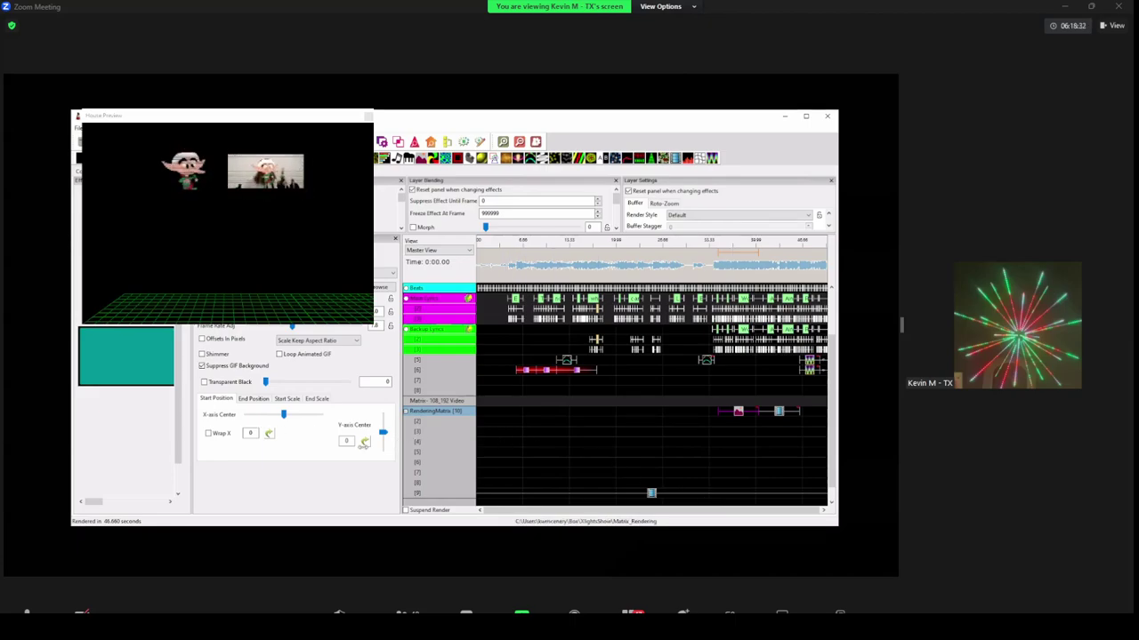
pyautogui.moveTo(401, 427); pyautogui.dragTo(264, 427)
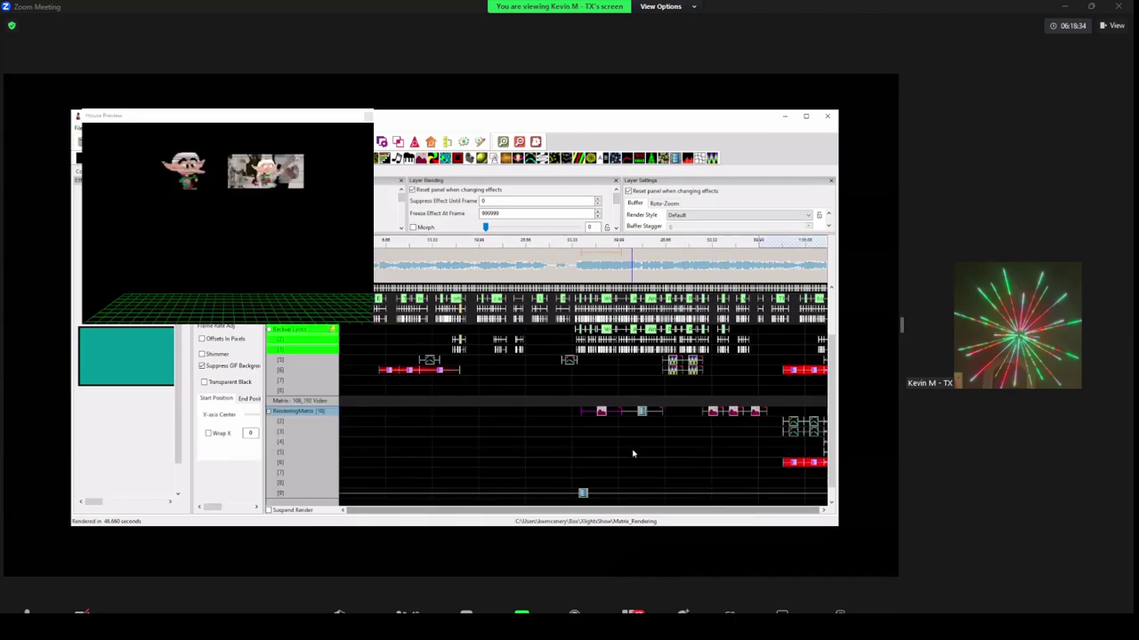
pyautogui.click(712, 412)
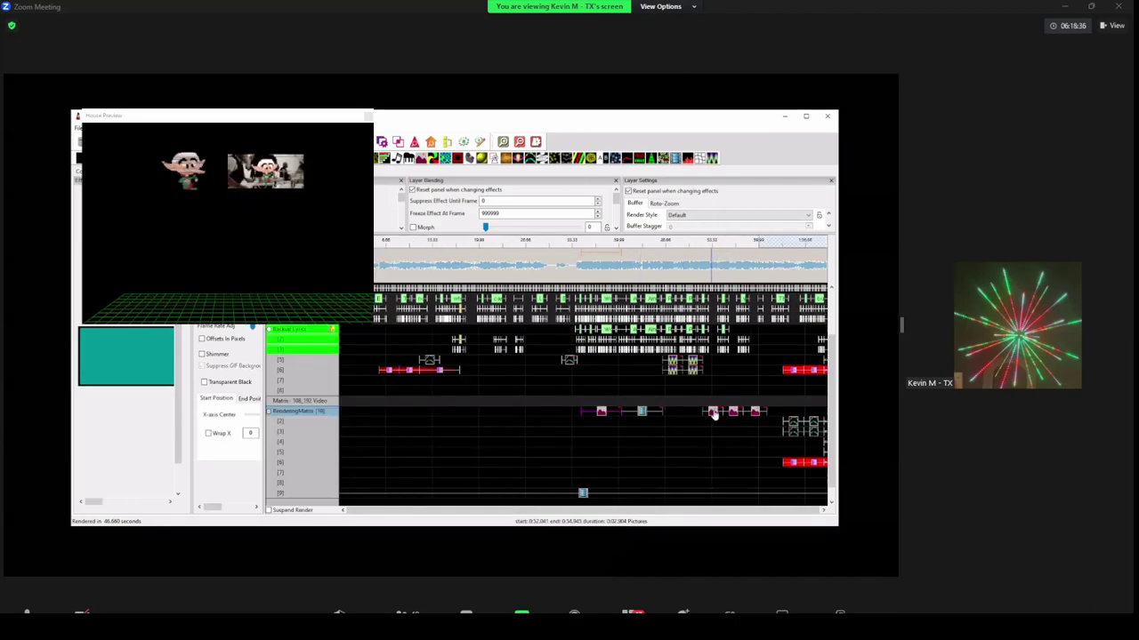
pyautogui.click(337, 118)
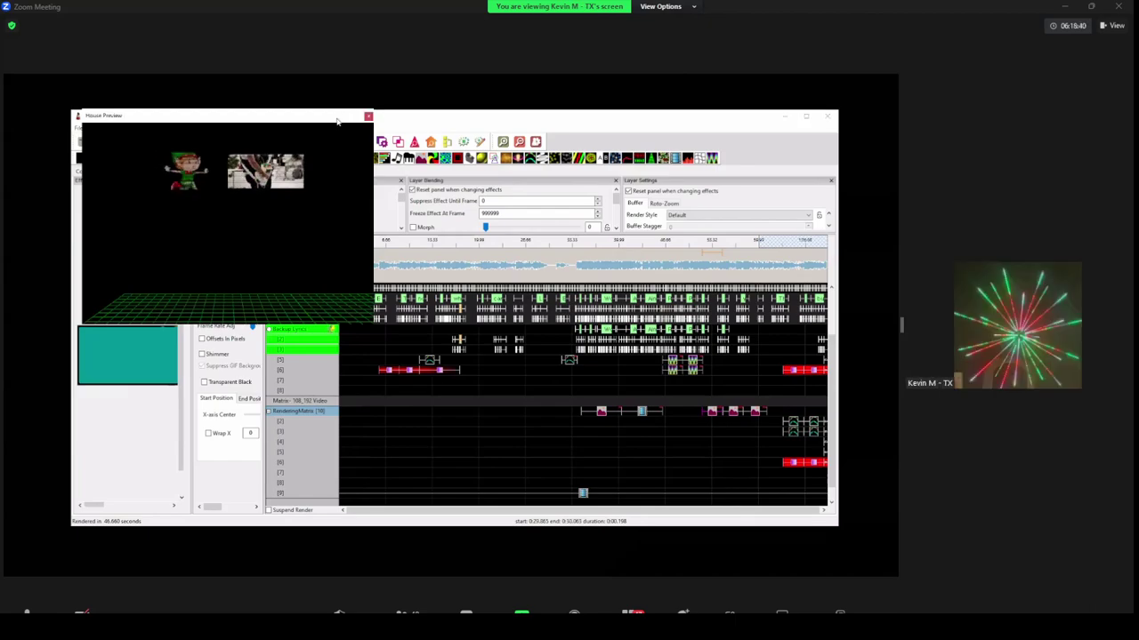
pyautogui.moveTo(337, 120); pyautogui.dragTo(324, 386)
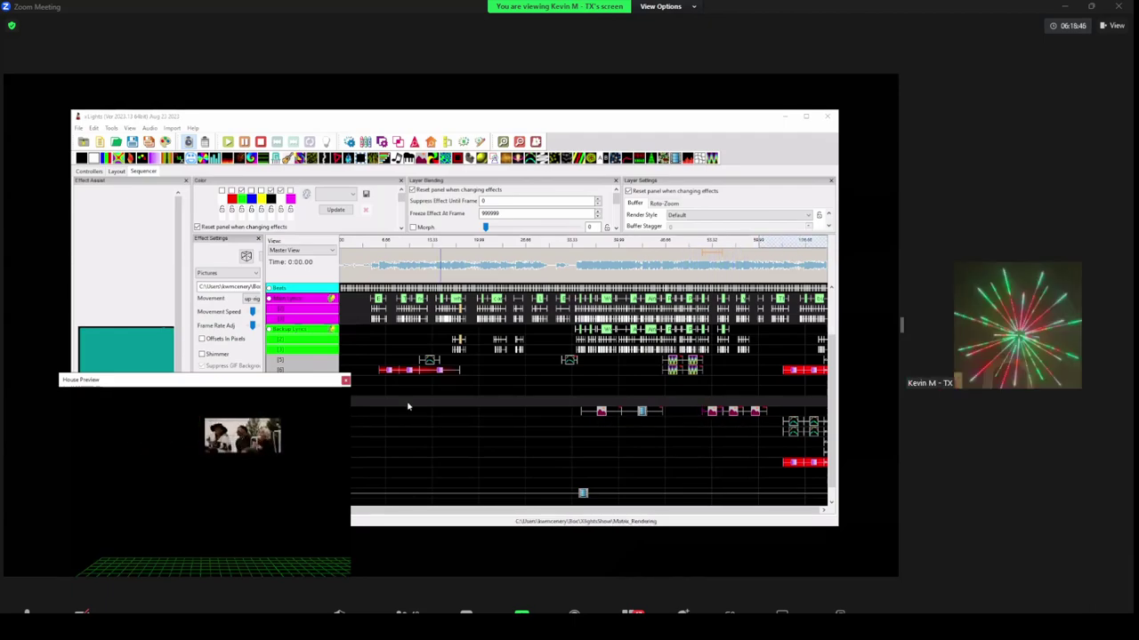
pyautogui.moveTo(313, 382); pyautogui.dragTo(320, 498)
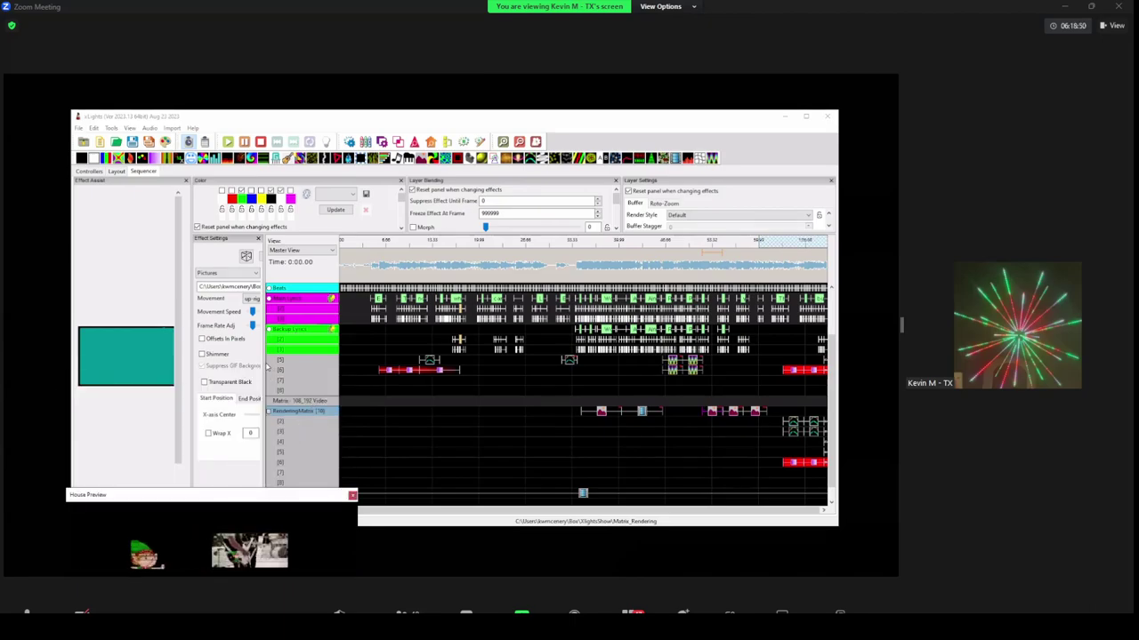
pyautogui.click(265, 370)
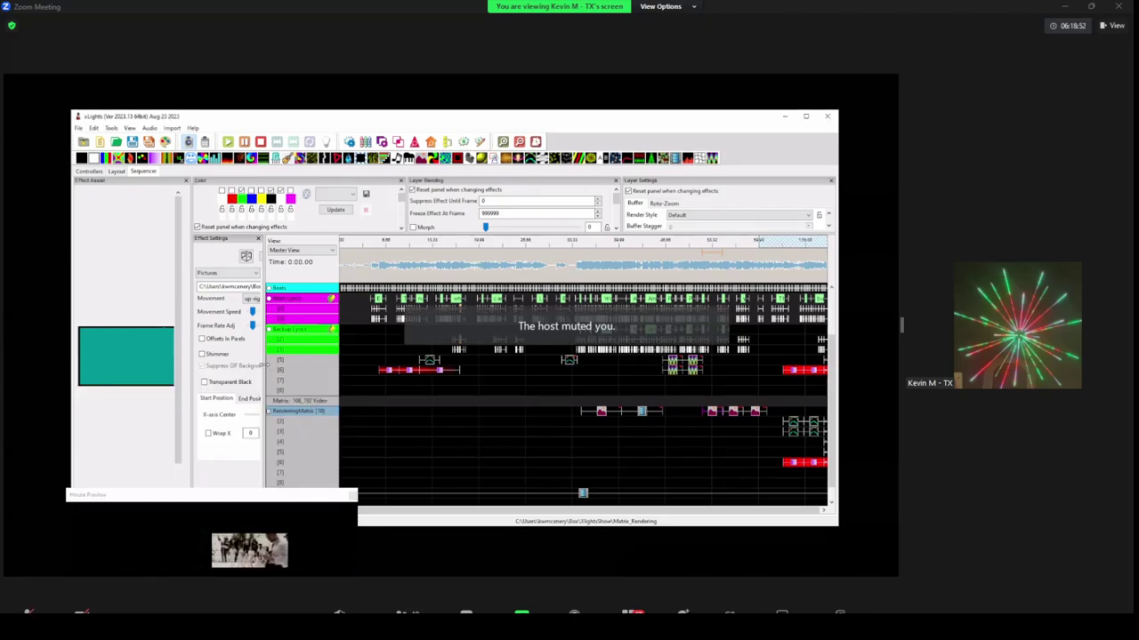
pyautogui.moveTo(265, 369); pyautogui.dragTo(346, 391)
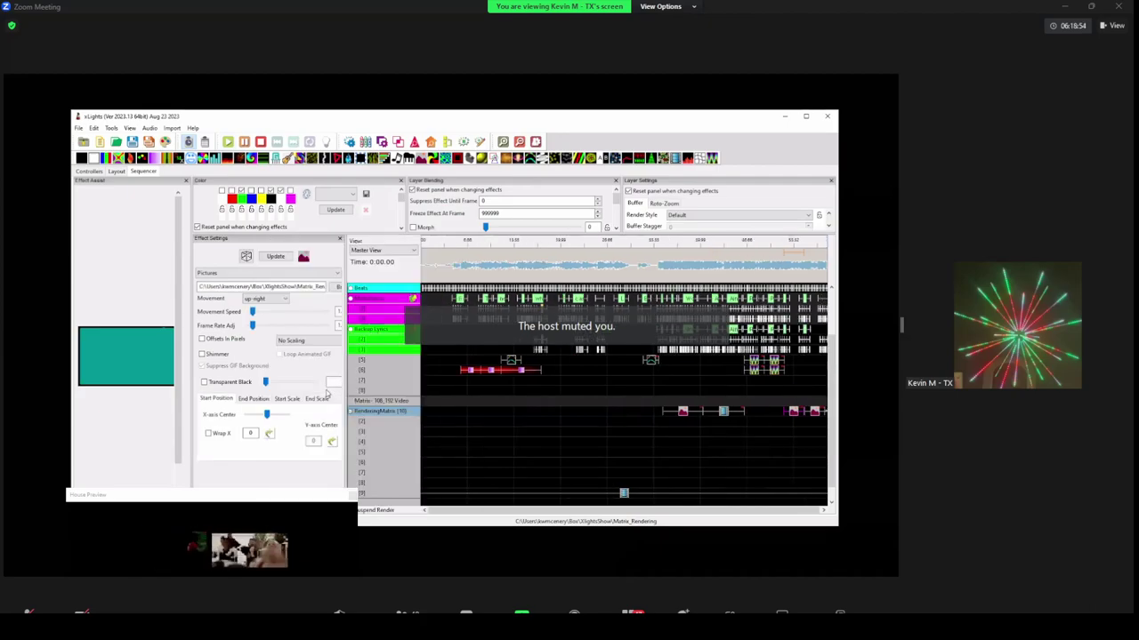
pyautogui.click(301, 344)
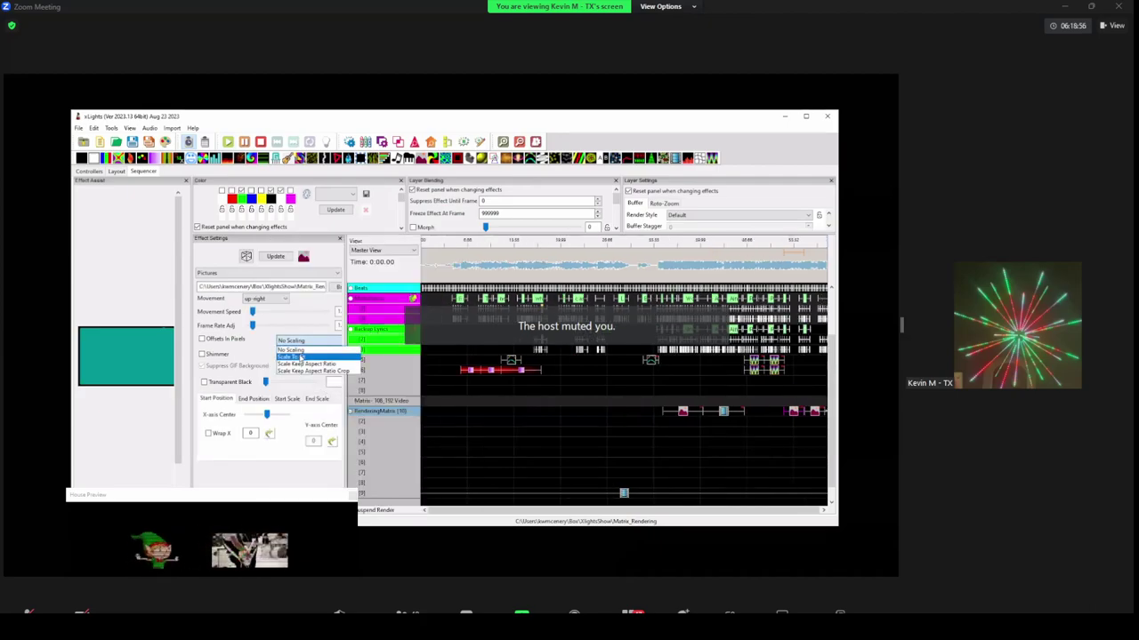
pyautogui.click(294, 356)
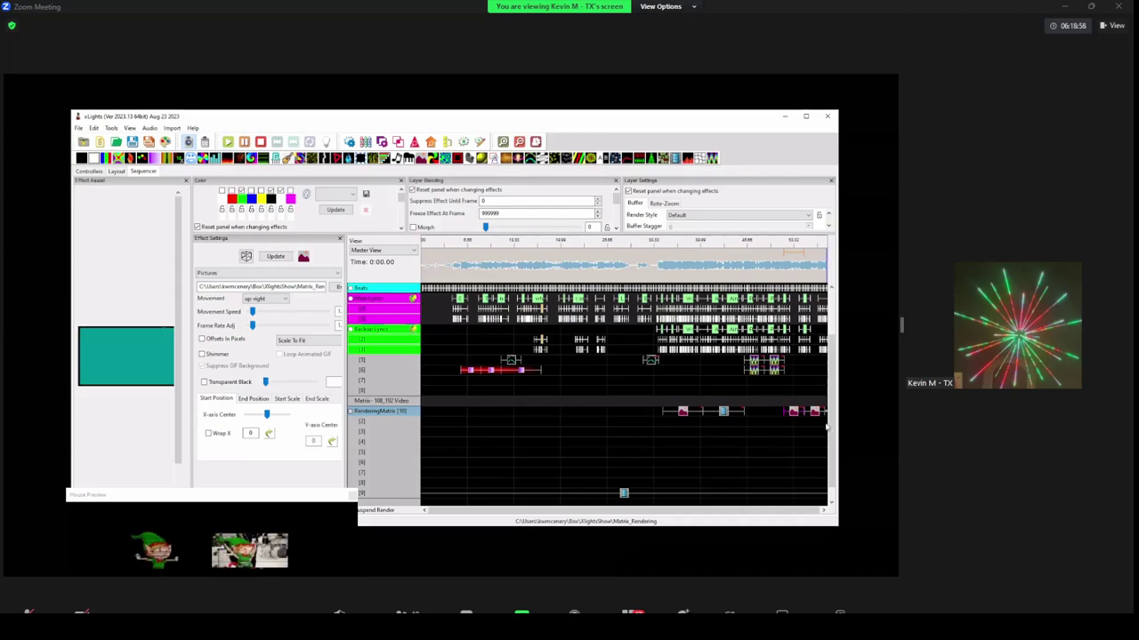
# - Set RenderingMatrix's Pictures effects starting at about 55 and 58 seconds to Scale To Fit, widening the window to reach the last one
pyautogui.click(815, 411)
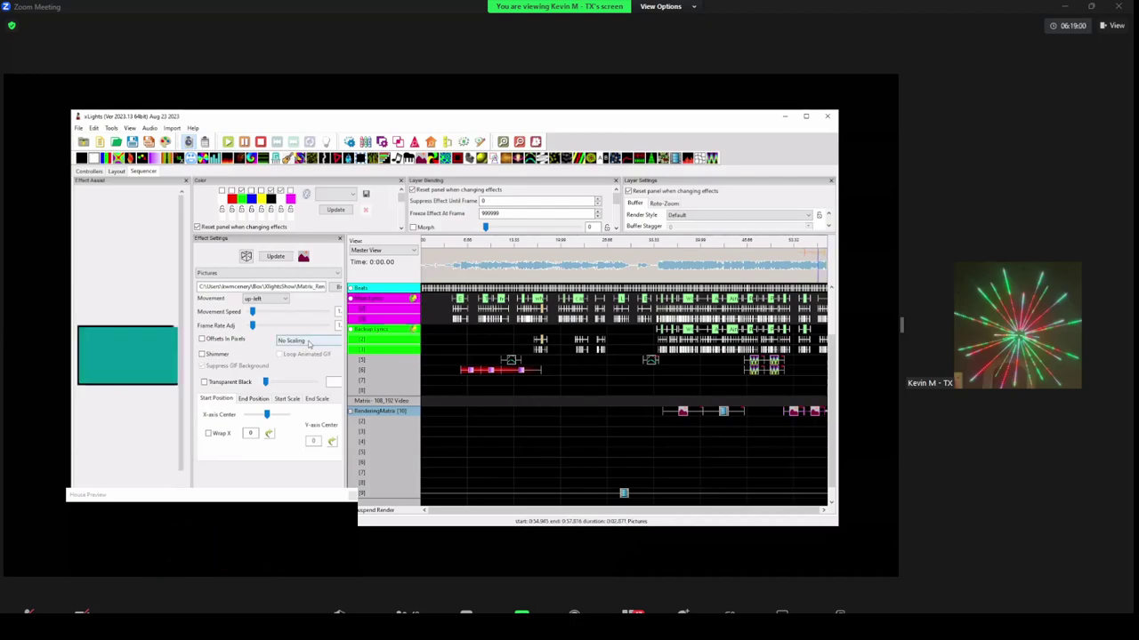
pyautogui.click(302, 341)
pyautogui.click(294, 357)
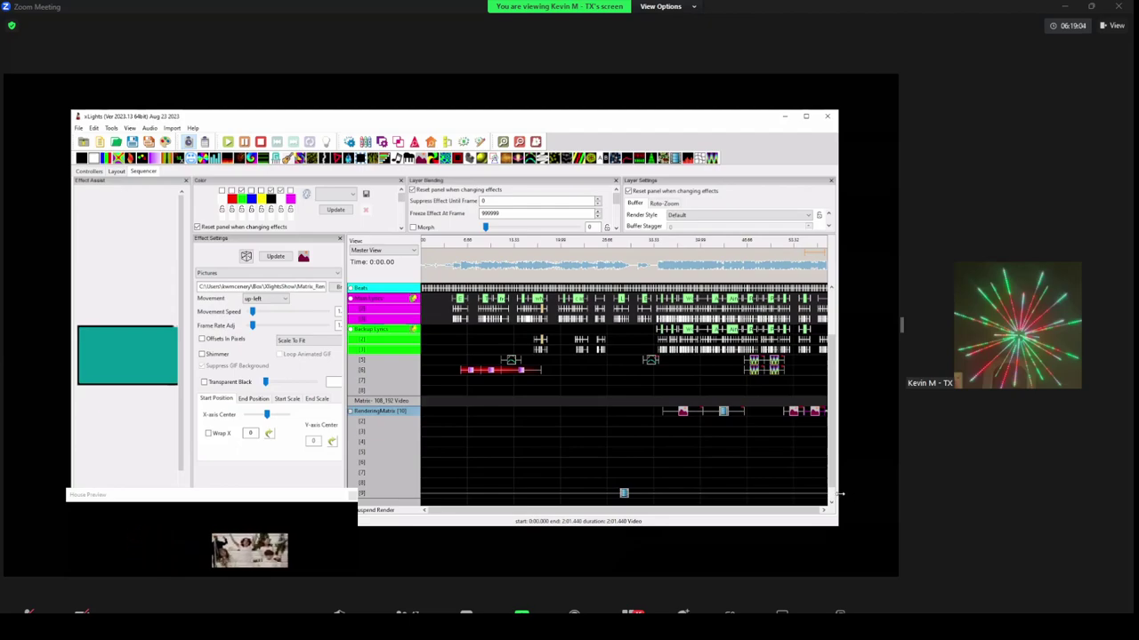
pyautogui.moveTo(840, 494); pyautogui.dragTo(875, 494)
pyautogui.click(700, 413)
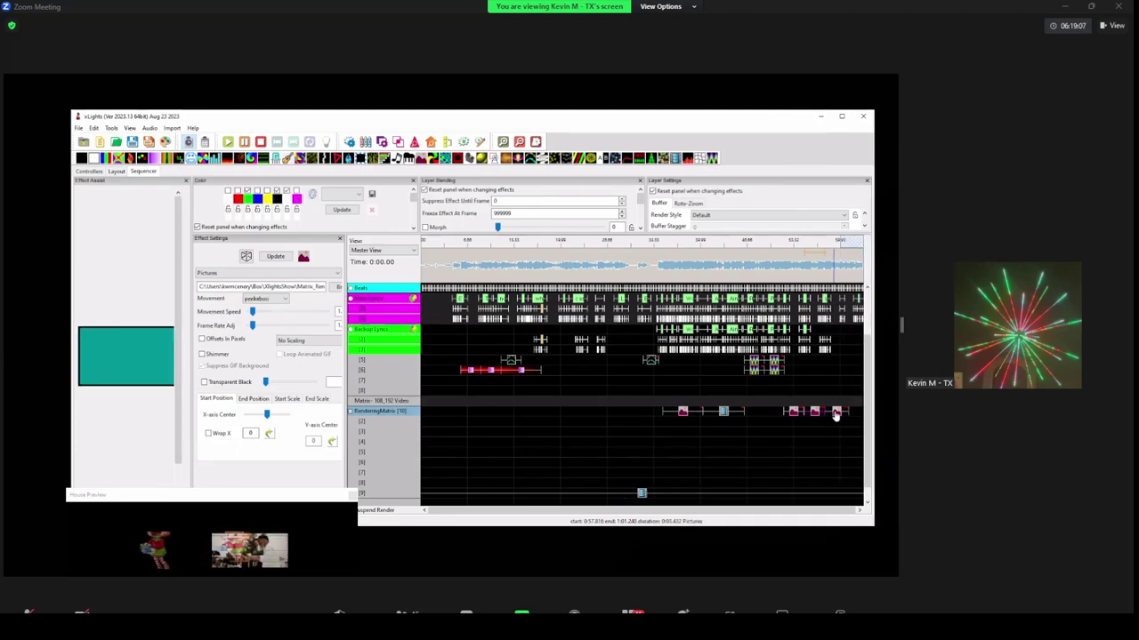
pyautogui.click(302, 341)
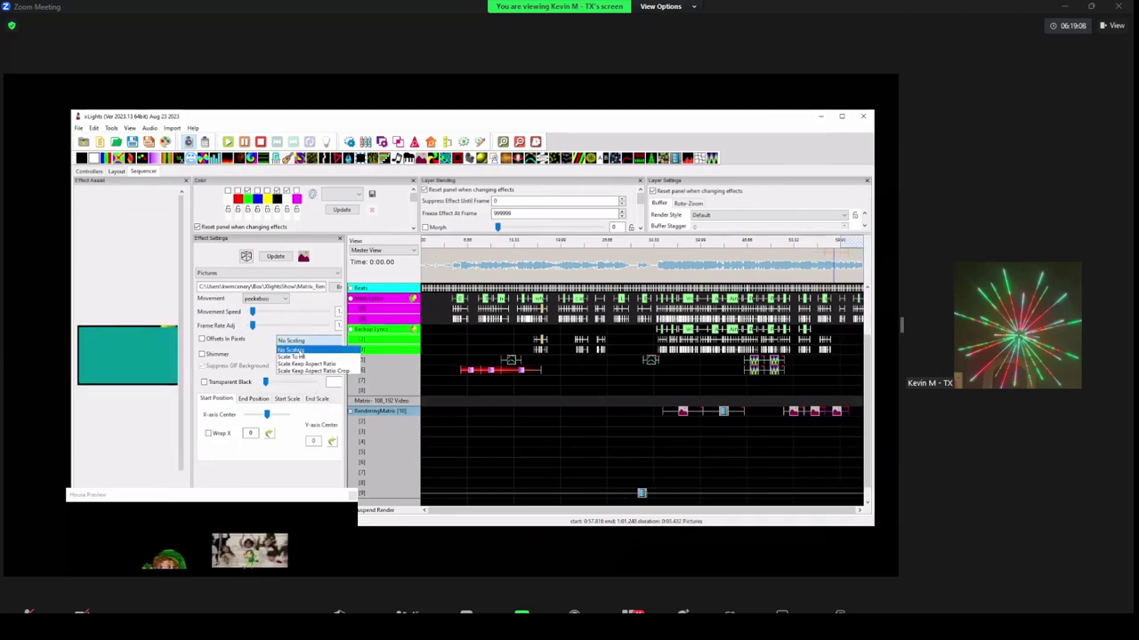
pyautogui.click(292, 357)
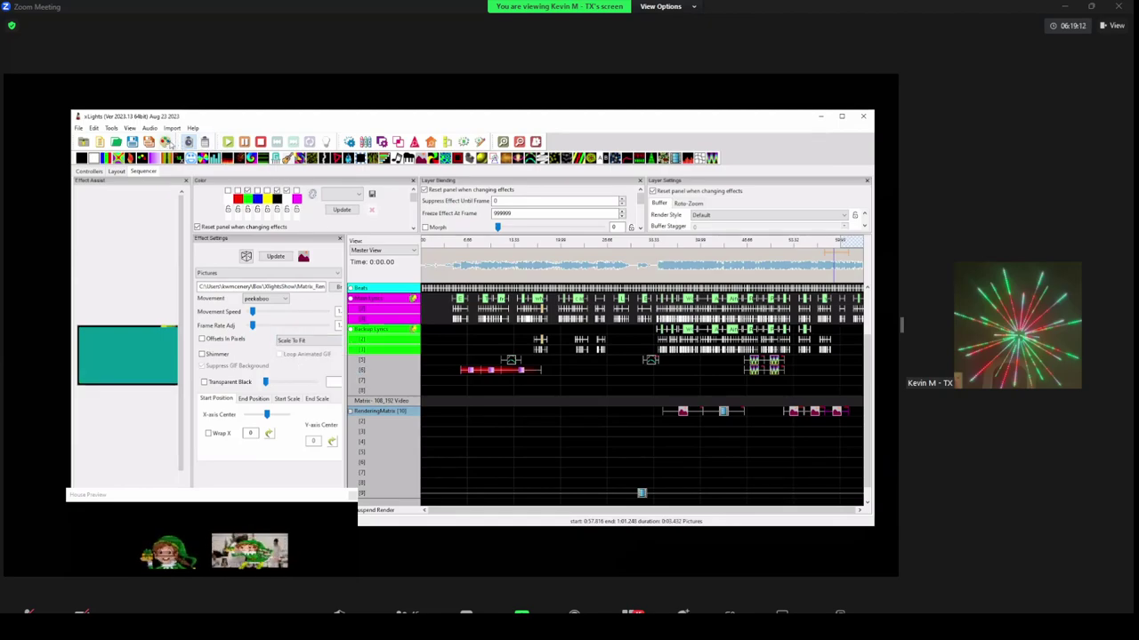
# - Render the whole sequence, play back its opening and the part from about 31 seconds in the House Preview, then stop and close the preview
pyautogui.click(164, 142)
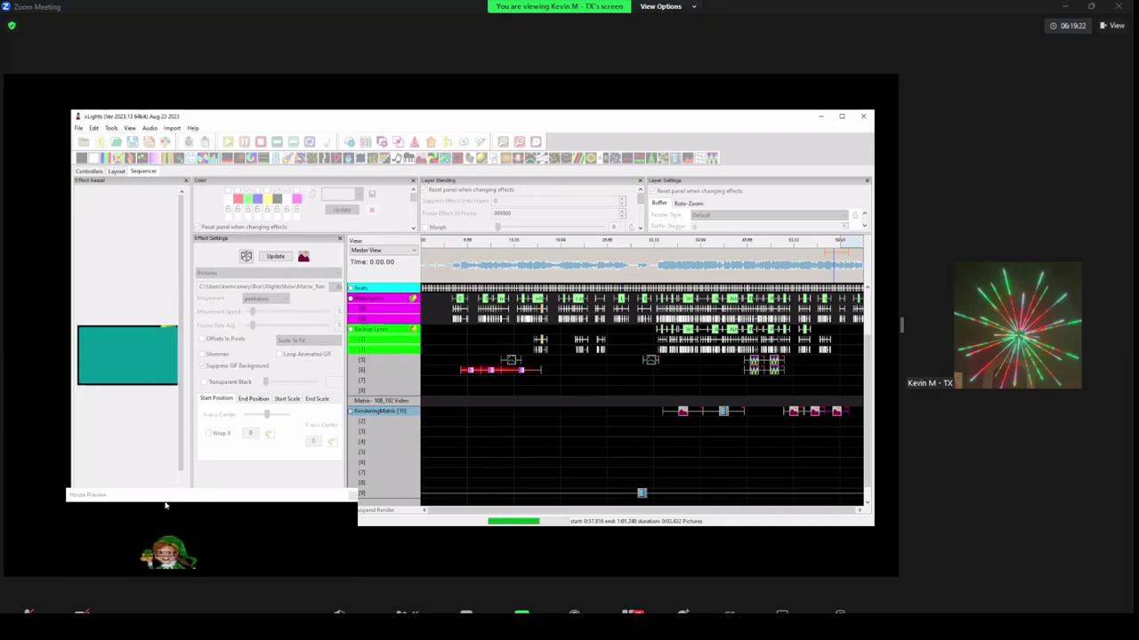
pyautogui.moveTo(170, 498); pyautogui.dragTo(238, 221)
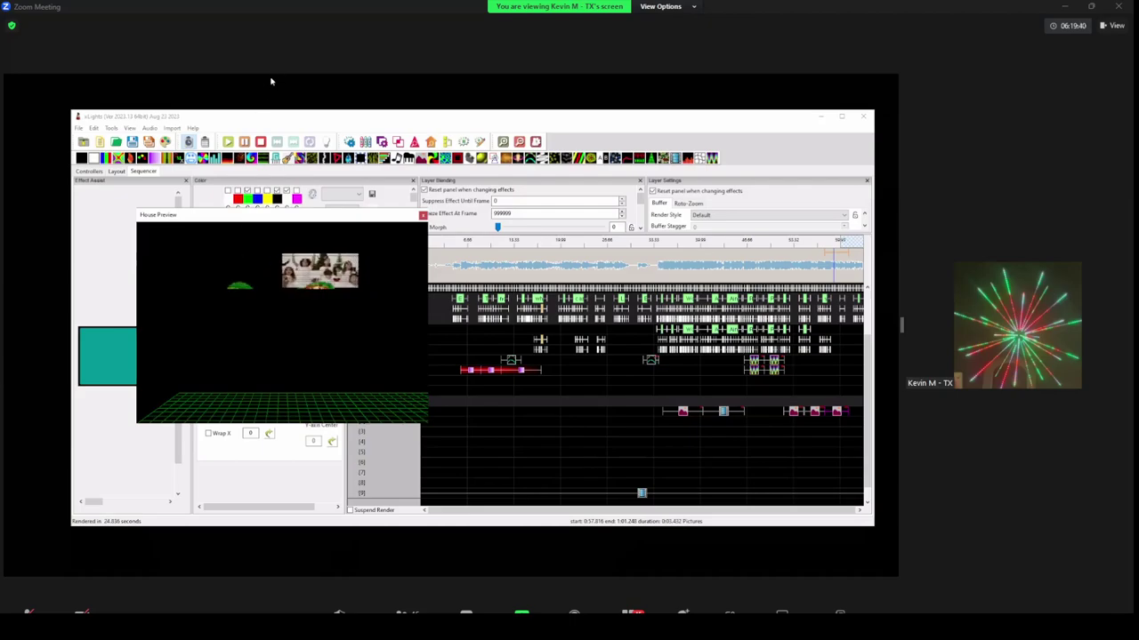
pyautogui.click(227, 141)
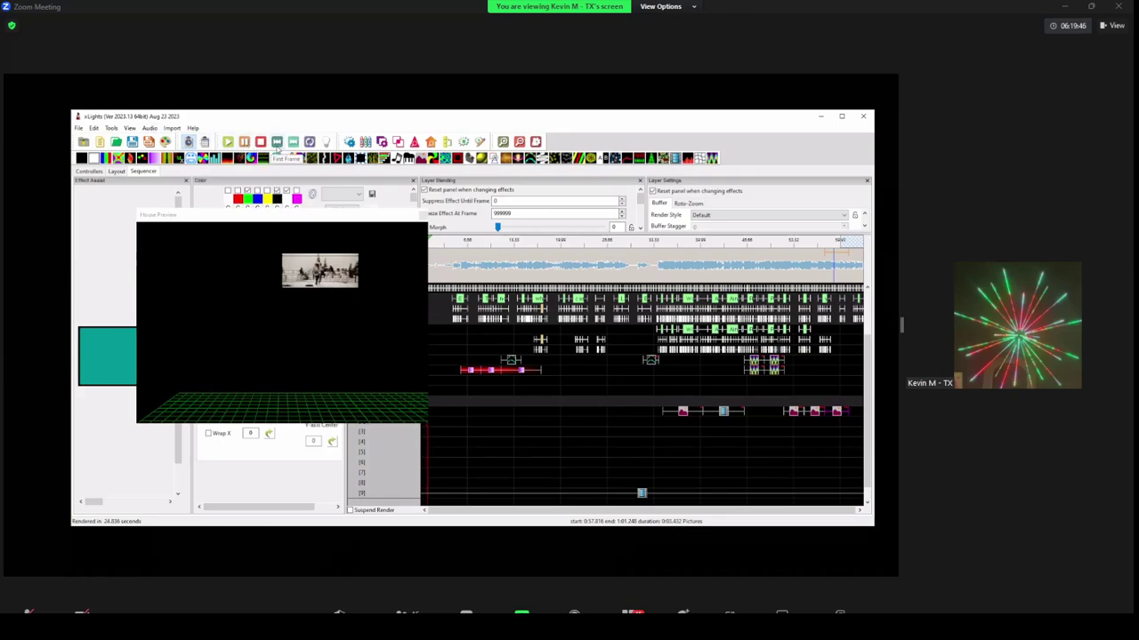
pyautogui.click(230, 142)
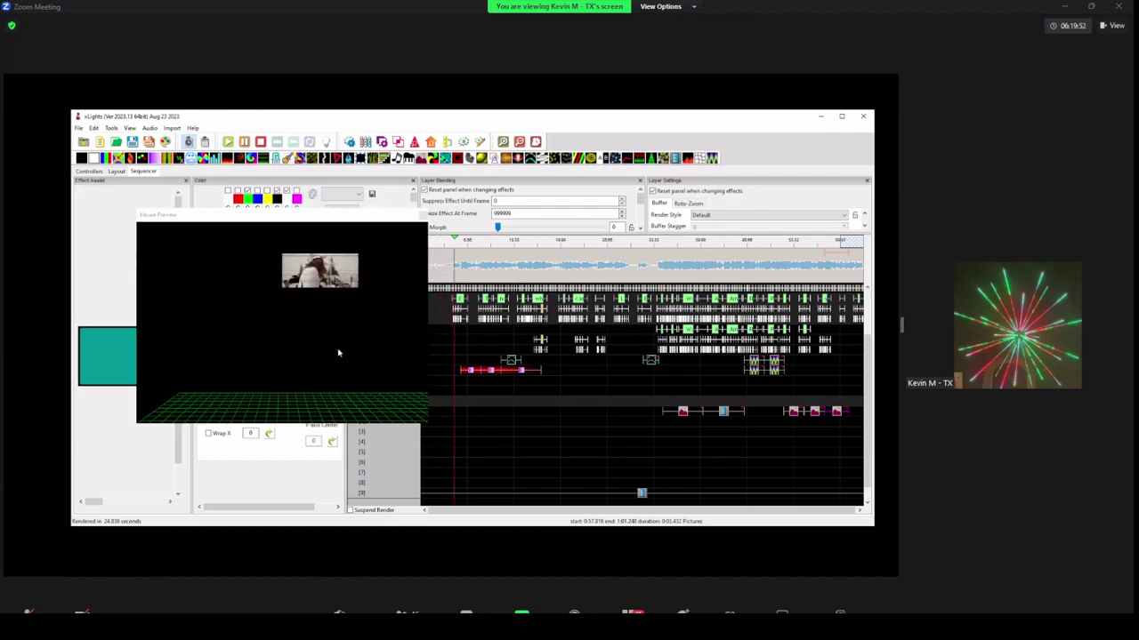
pyautogui.click(637, 243)
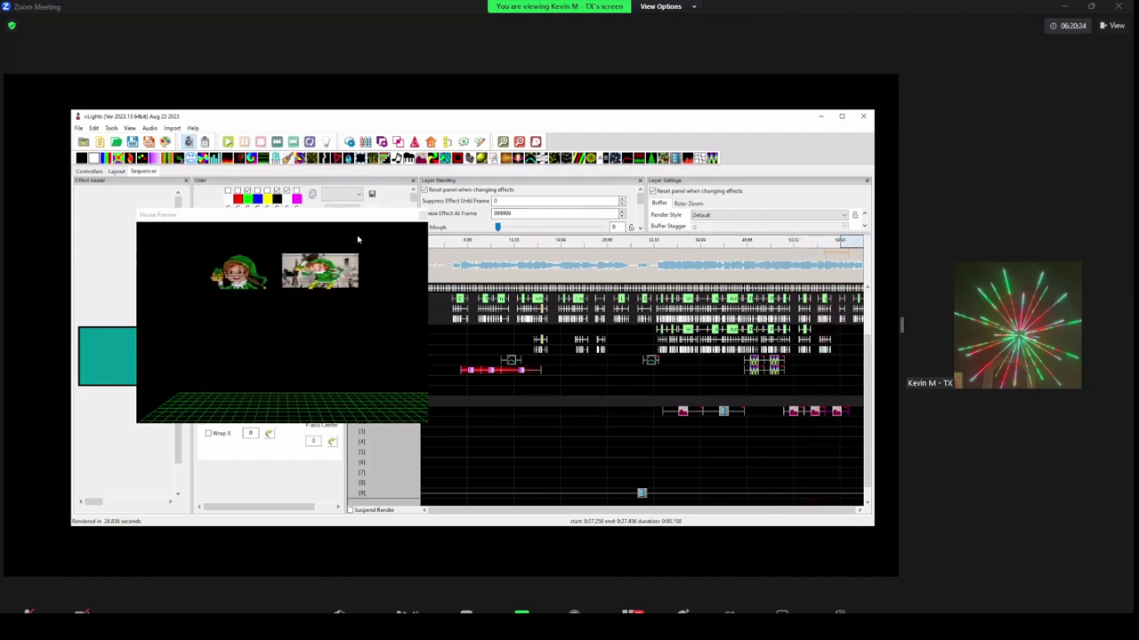
pyautogui.click(260, 143)
pyautogui.click(422, 215)
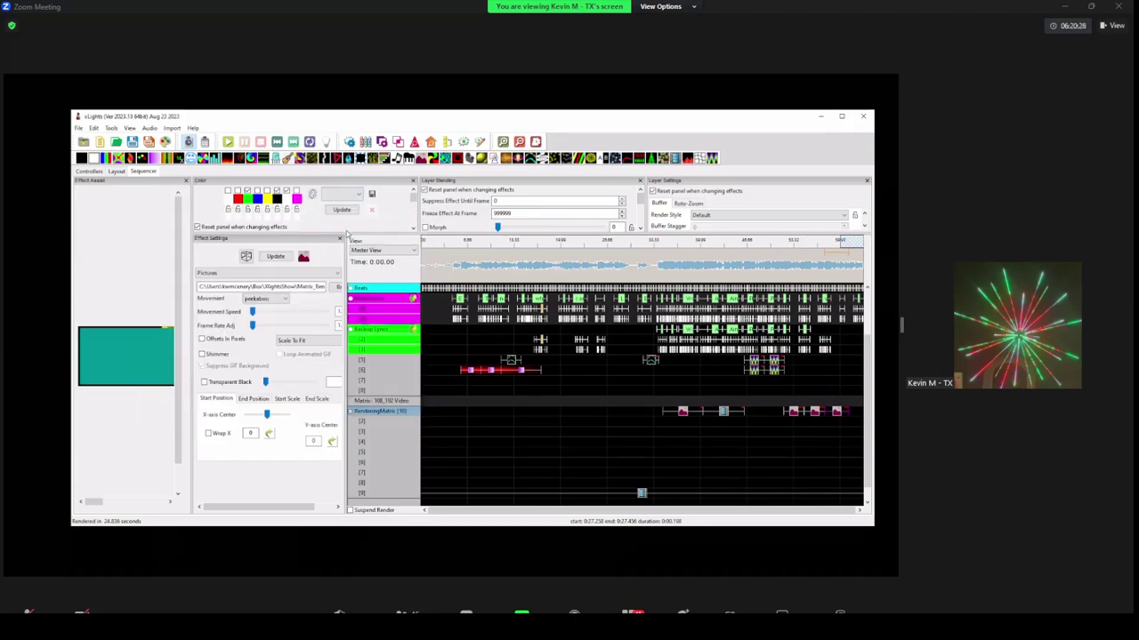
# - Export the RenderingMatrix model as Uncompressed Video, *.mp4, with the file name testRenderingMatrix in the Matrix_Rendering folder
pyautogui.rightClick(373, 412)
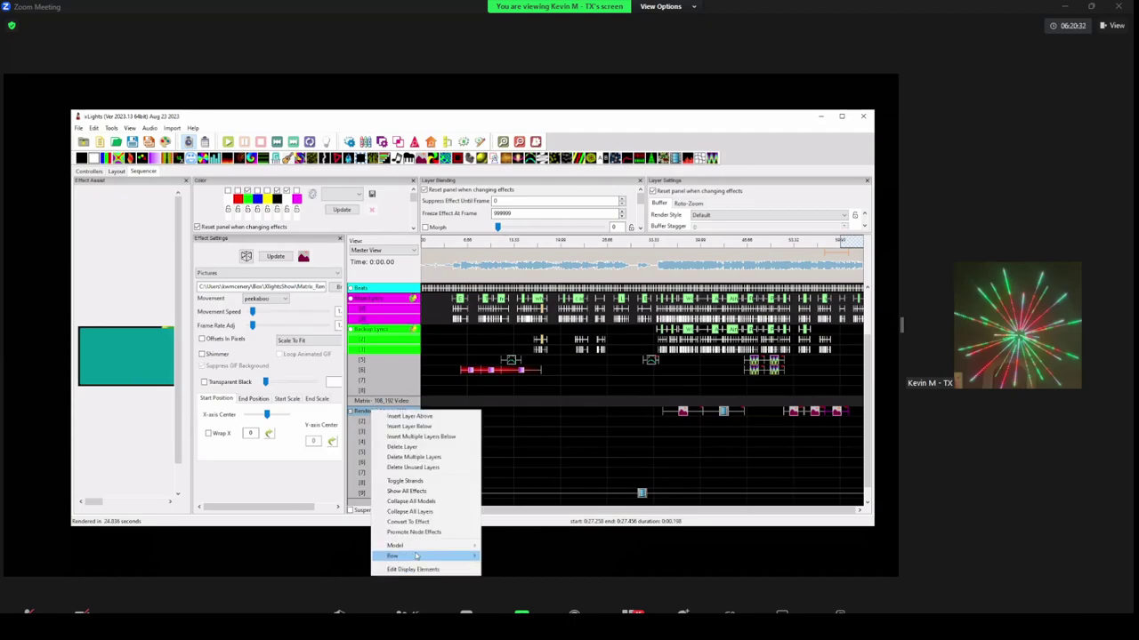
pyautogui.moveTo(418, 549)
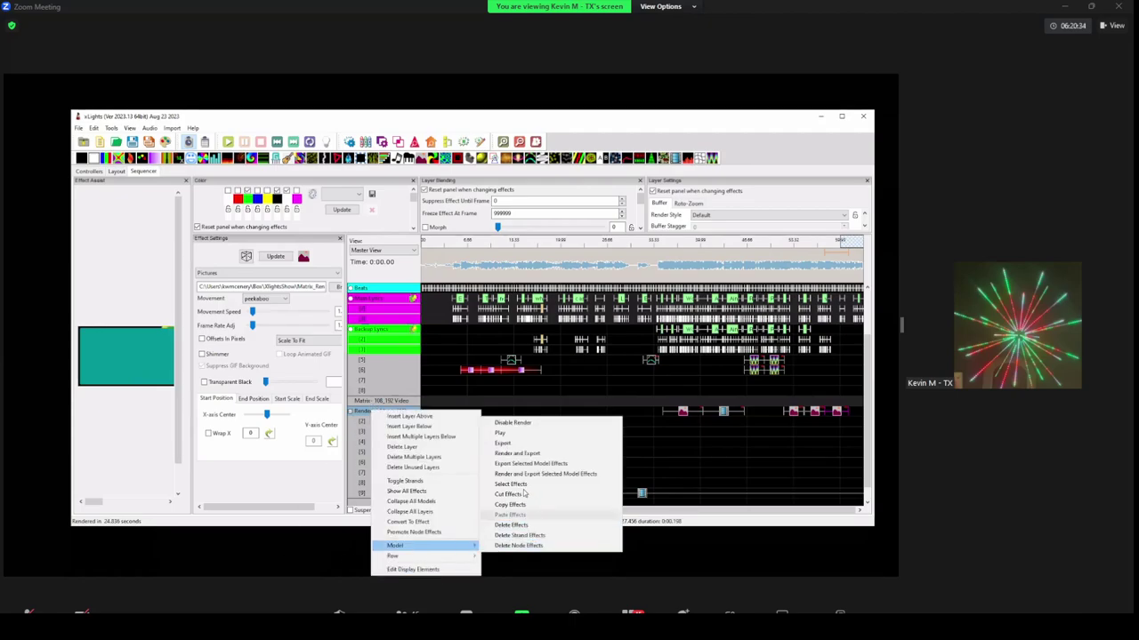
pyautogui.click(503, 443)
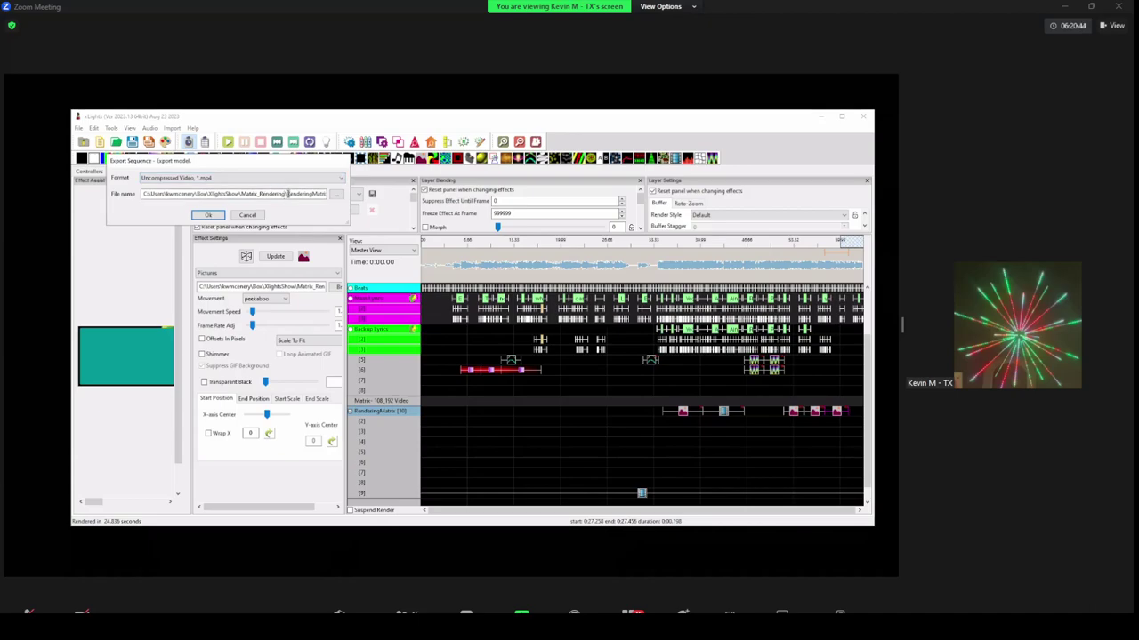
pyautogui.write('test')
pyautogui.click(208, 215)
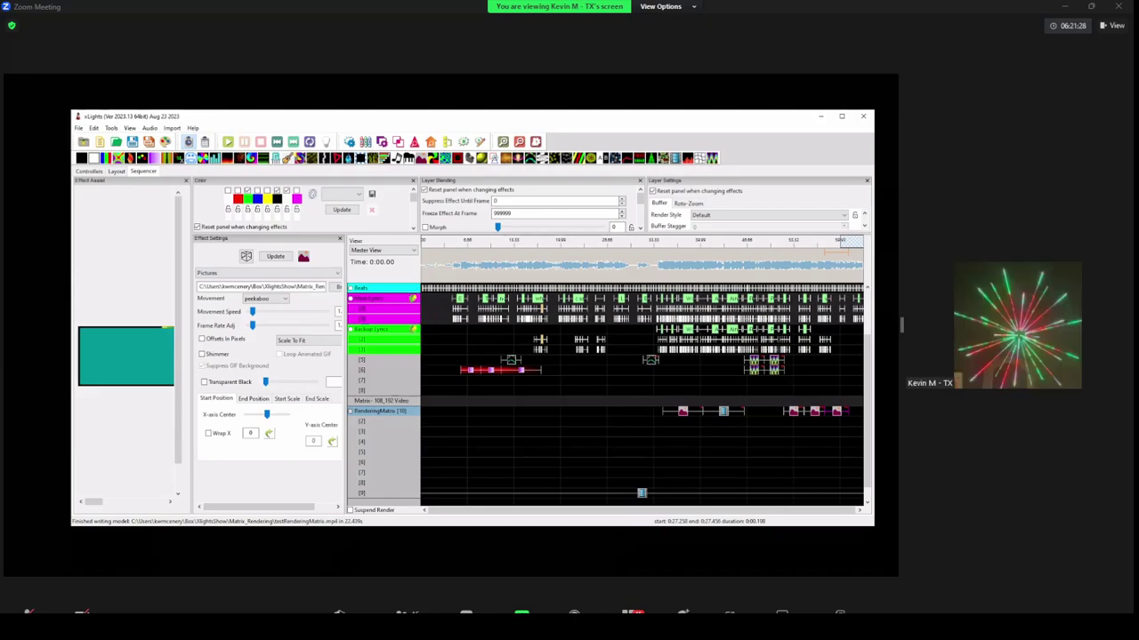
# - Bring up the model layout, switch to the RenderingMatrix folder in File Explorer, and play the Crowder - The Elf Song video before closing it
pyautogui.click(117, 171)
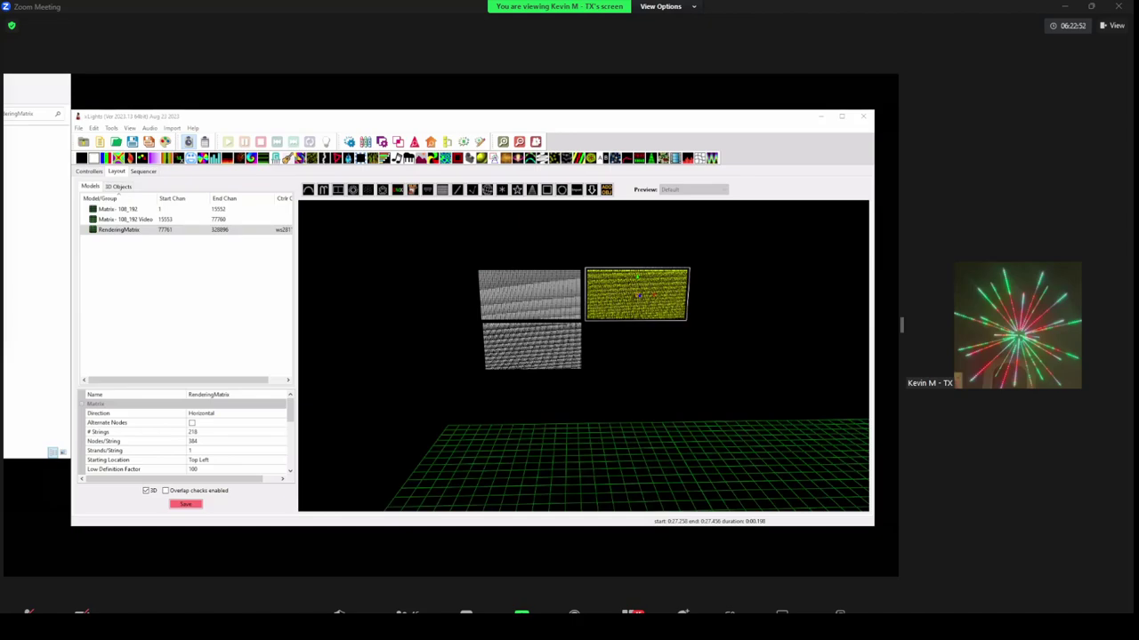
pyautogui.hotkey('alt', 'Tab')
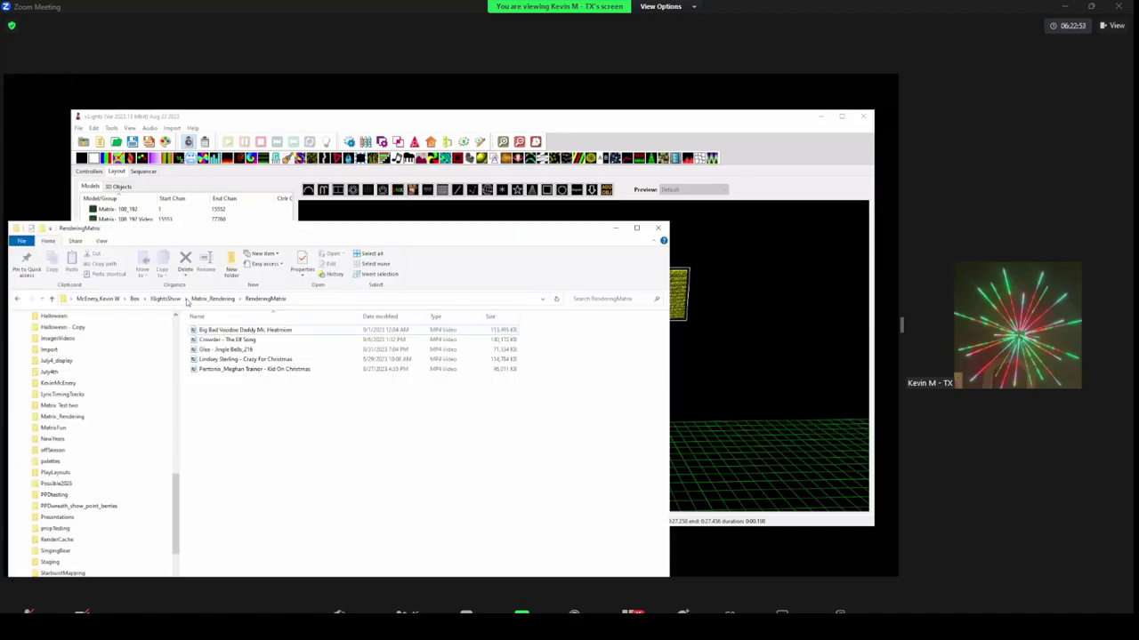
pyautogui.doubleClick(230, 341)
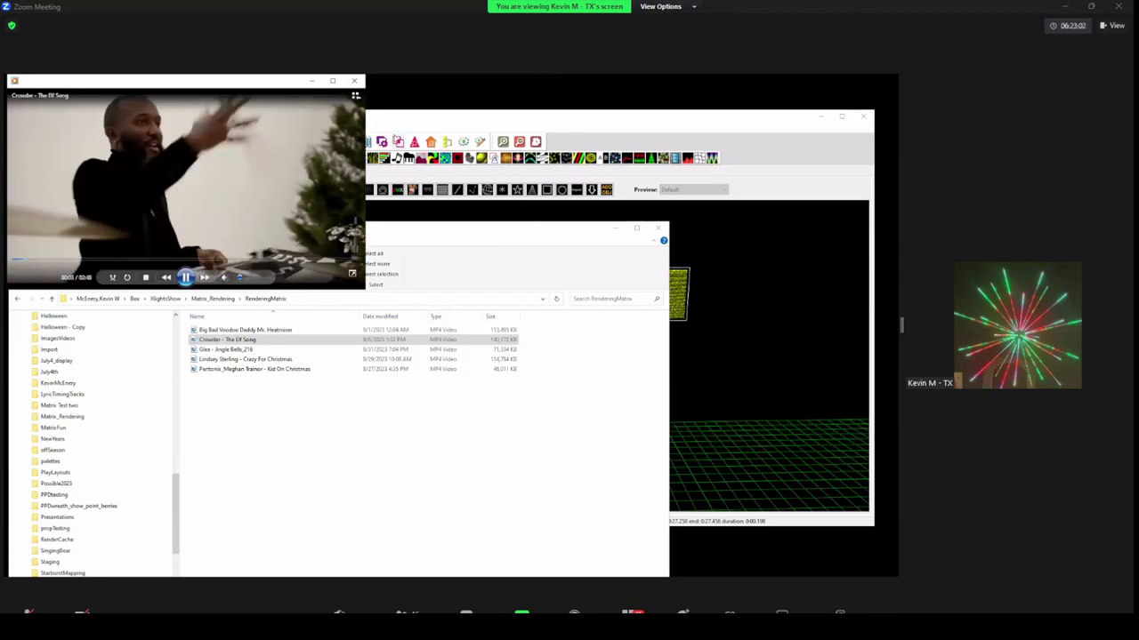
pyautogui.click(354, 81)
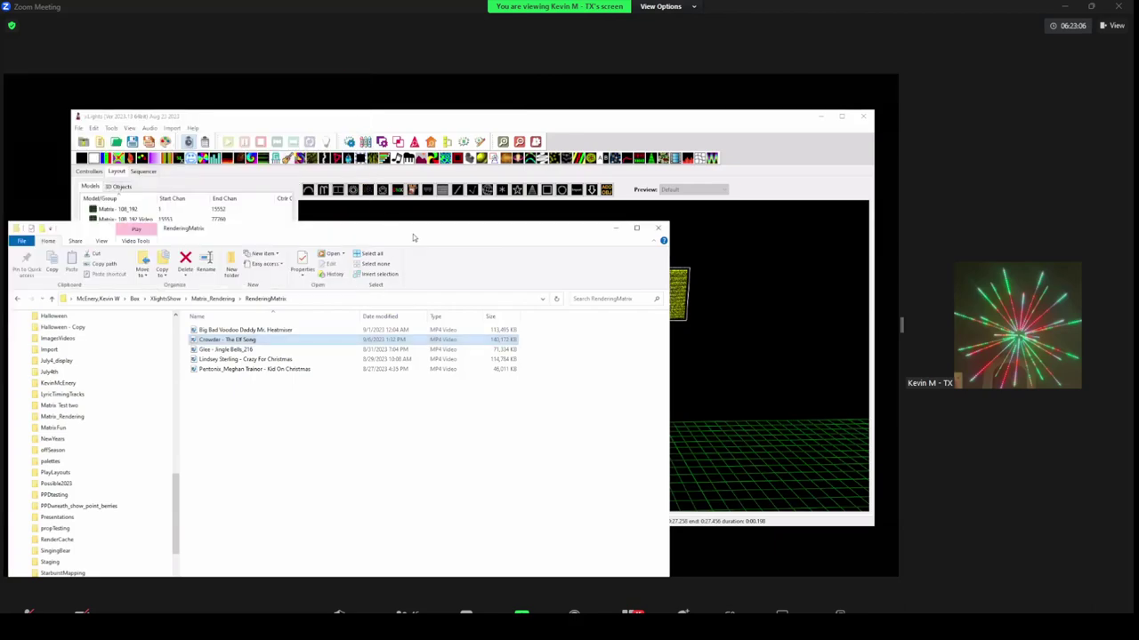
# - Go up to the Matrix_Rendering folder and sort its files by date modified, newest first
pyautogui.click(222, 299)
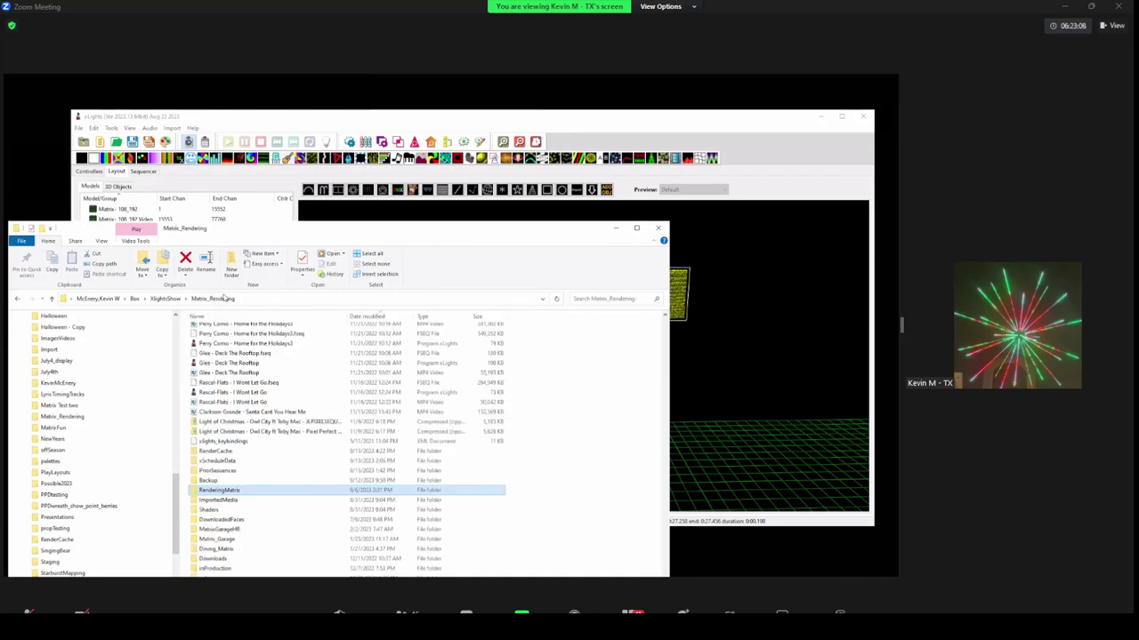
pyautogui.click(367, 318)
pyautogui.click(367, 317)
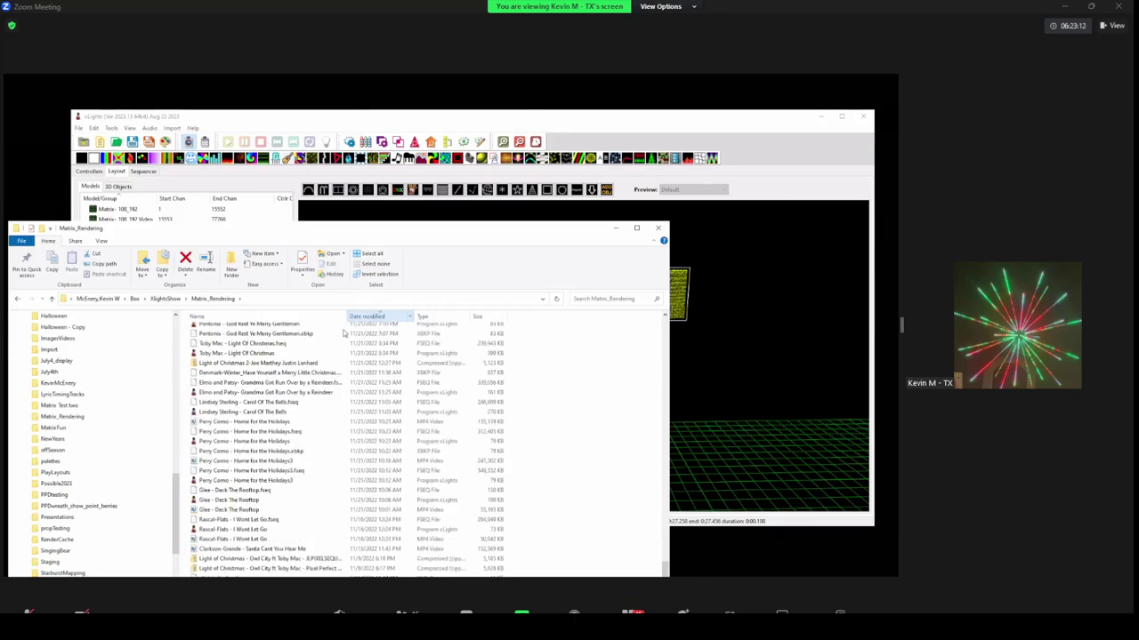
pyautogui.scroll(10, 338, 334)
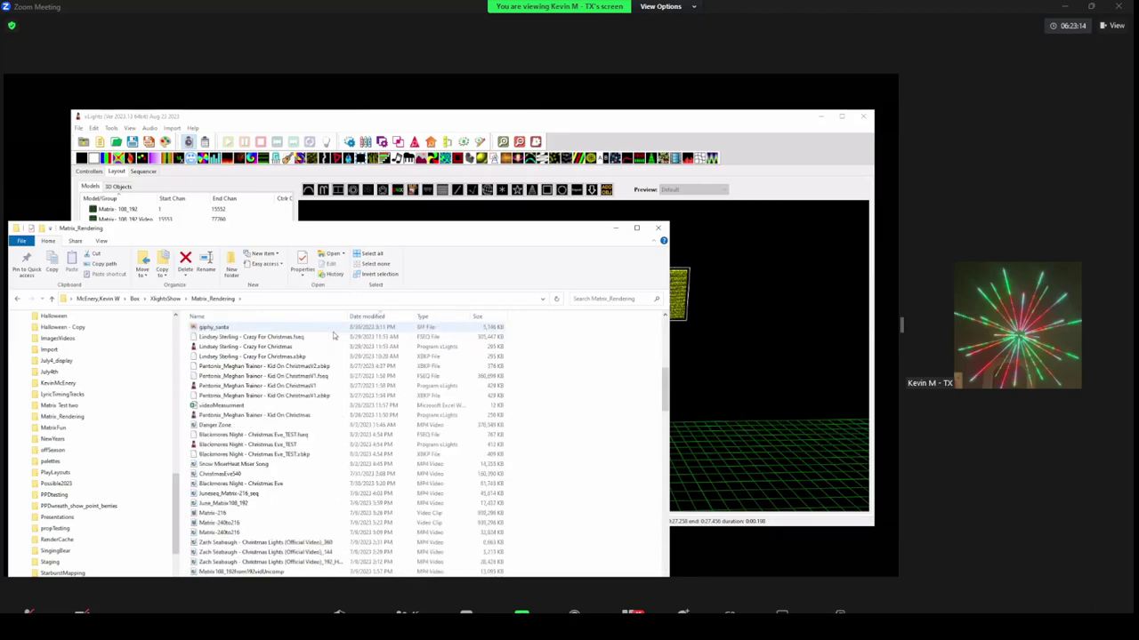
pyautogui.scroll(8, 334, 336)
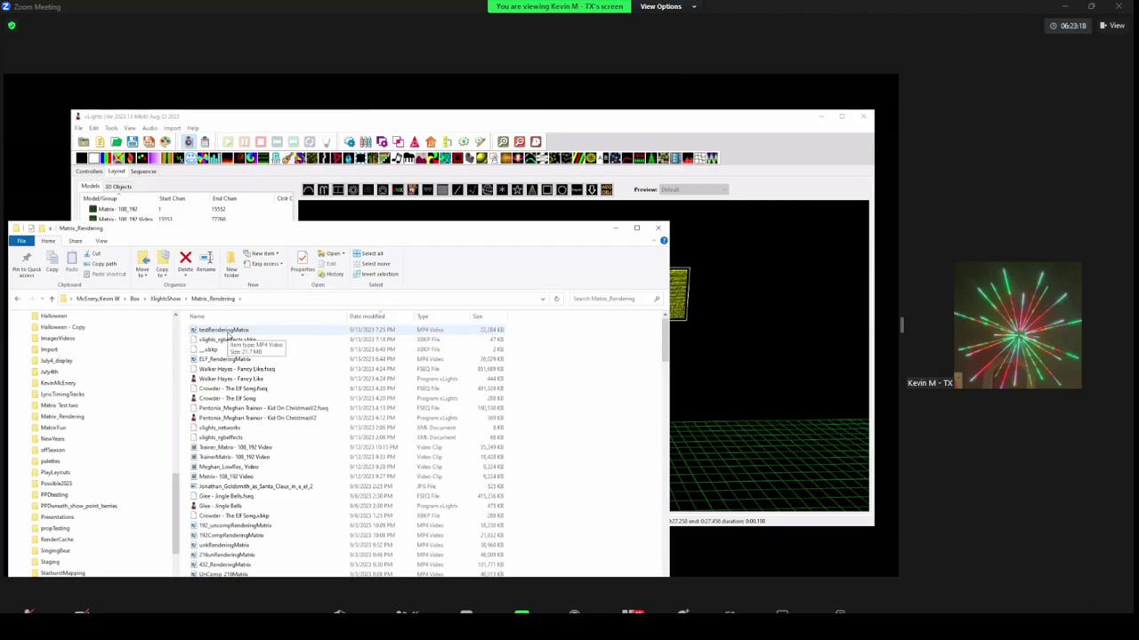
# - Play testRenderingMatrix in an enlarged player, skip to about halfway, close the player and folder, and minimize xLights
pyautogui.doubleClick(226, 331)
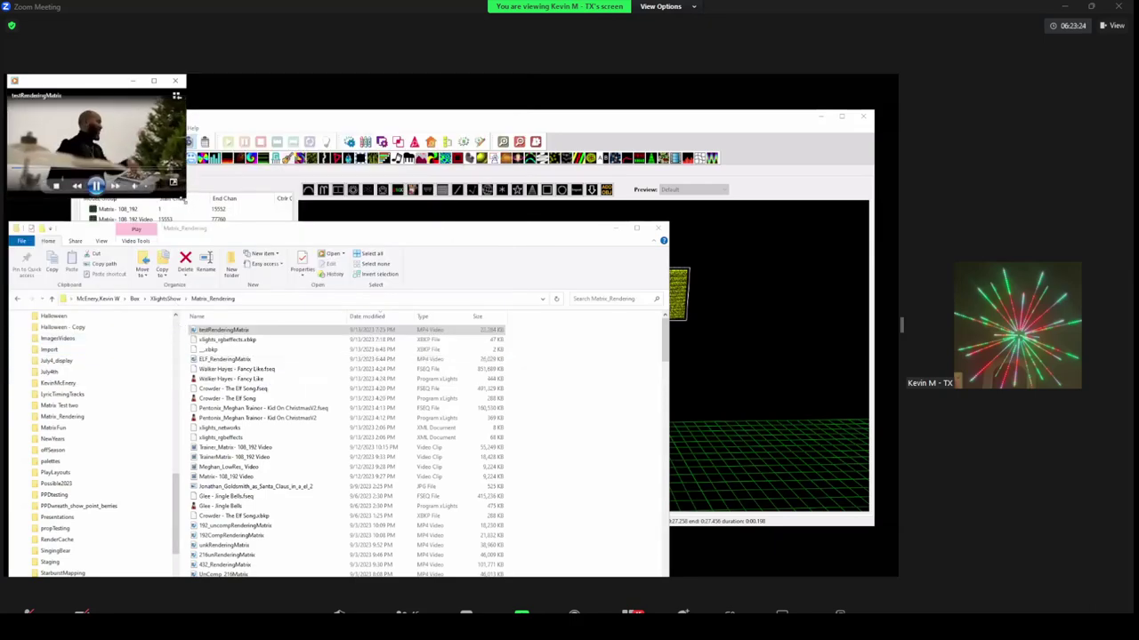
pyautogui.moveTo(183, 201); pyautogui.dragTo(496, 346)
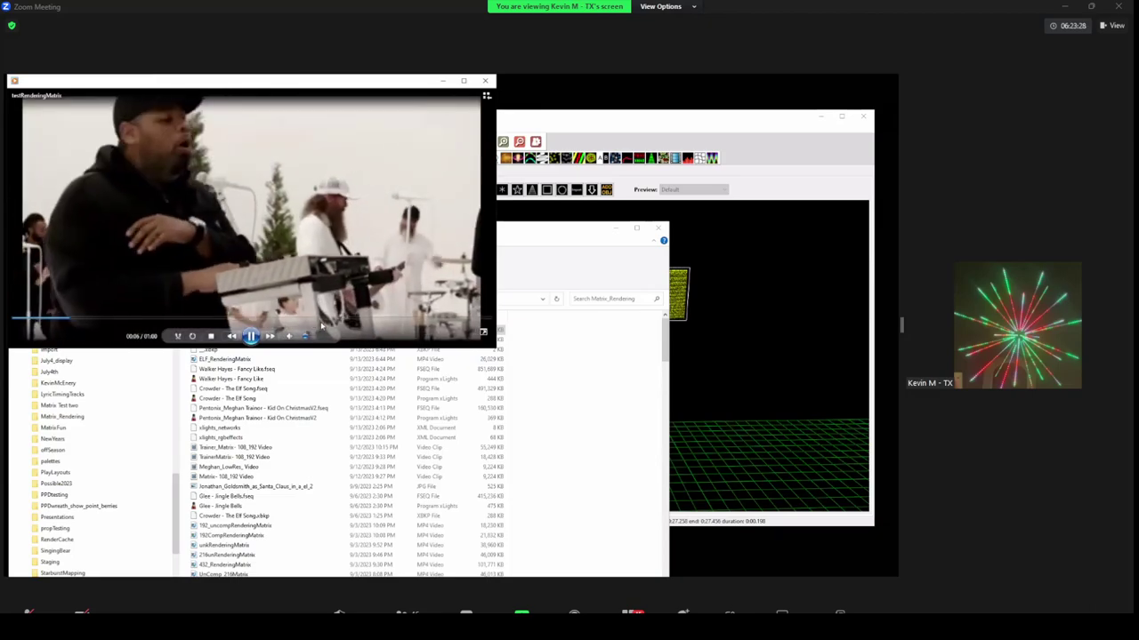
pyautogui.click(252, 320)
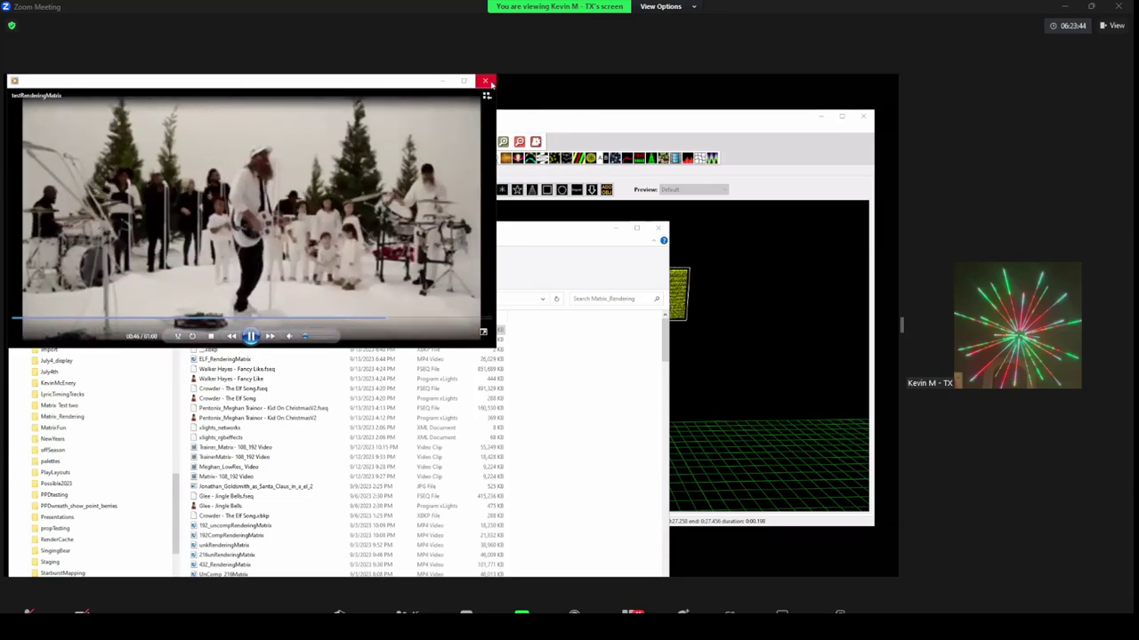
pyautogui.click(486, 96)
pyautogui.click(657, 229)
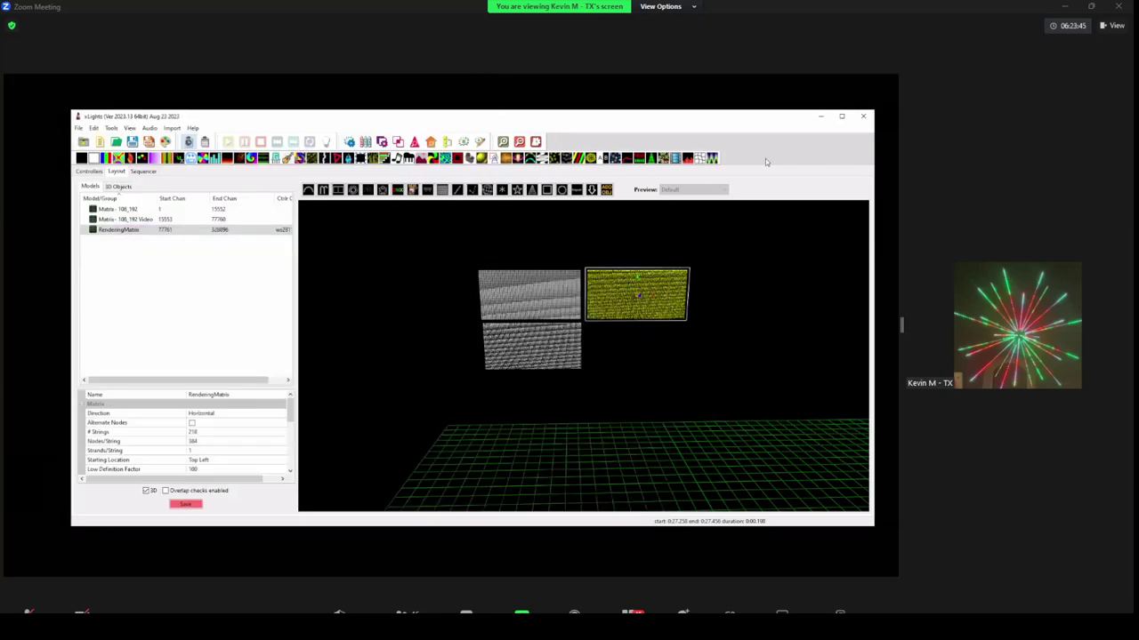
pyautogui.click(819, 116)
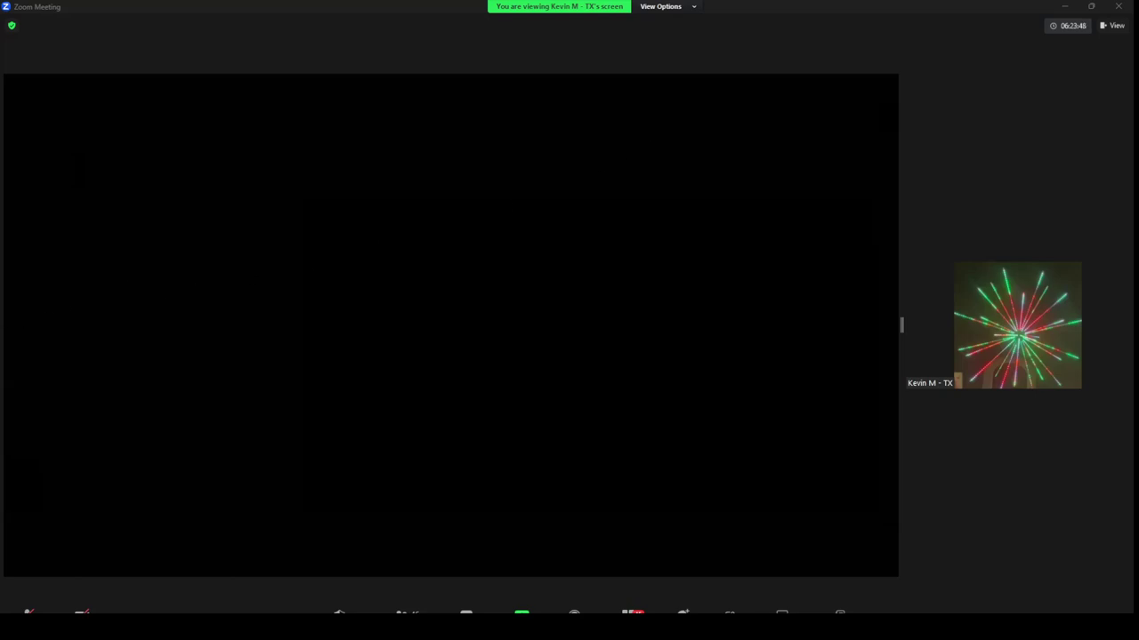
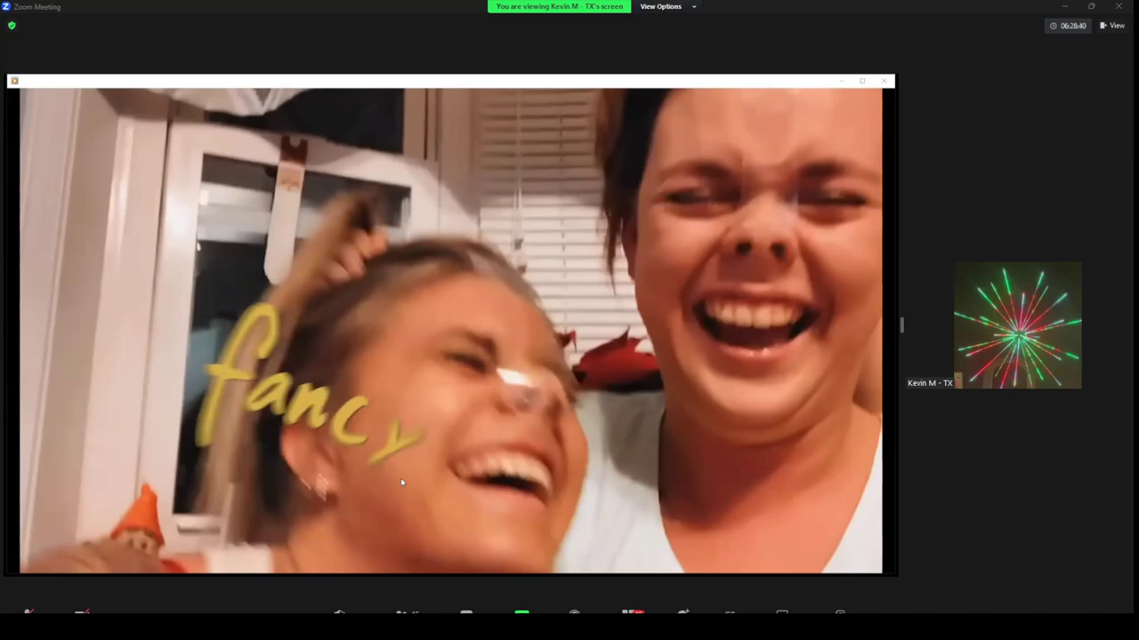
# - Close the Walker Hayes - Fancy Like fan video player and delete the three Fancy Like videos from the desktop
pyautogui.moveTo(797, 174)
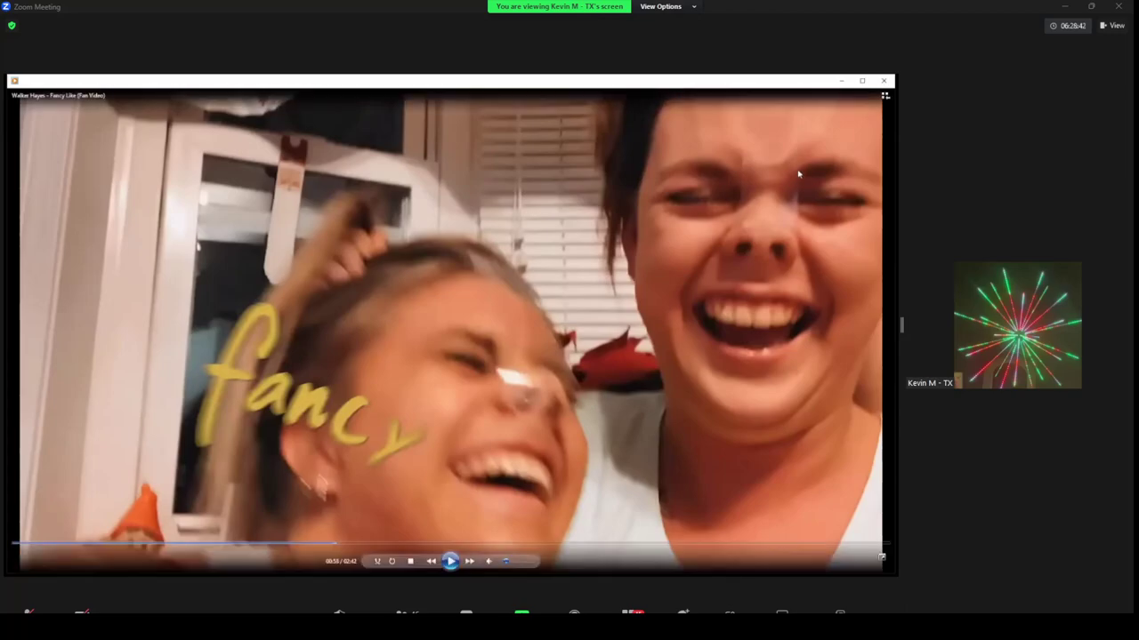
pyautogui.click(883, 81)
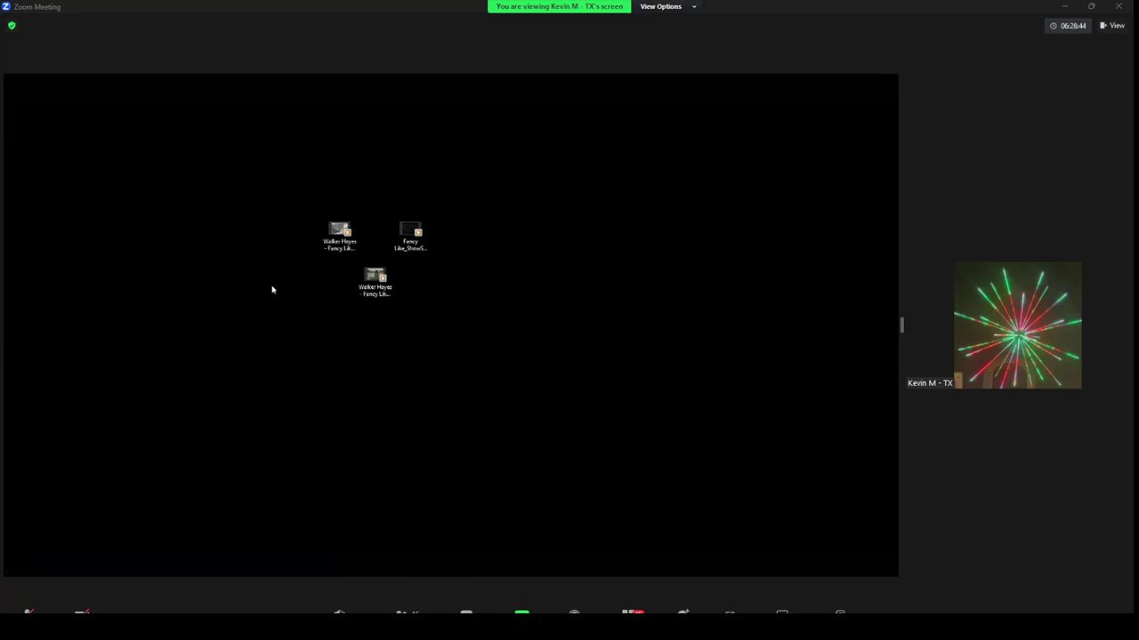
pyautogui.moveTo(486, 315); pyautogui.dragTo(322, 189)
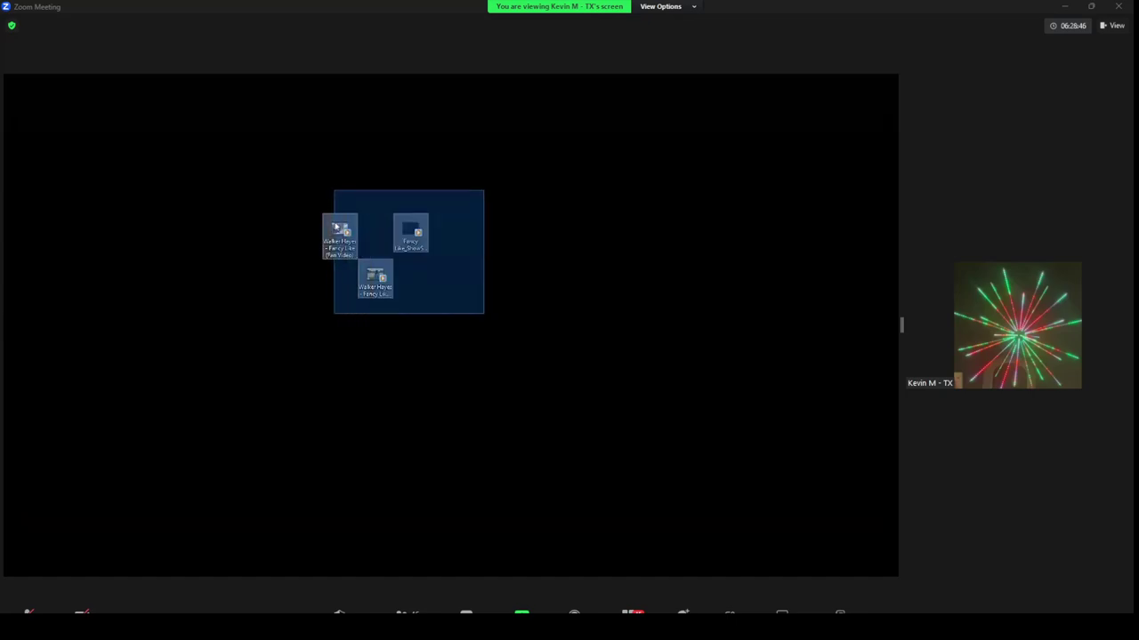
pyautogui.moveTo(340, 233)
pyautogui.mouseDown()
pyautogui.moveTo(263, 208)
pyautogui.moveTo(340, 233)
pyautogui.mouseUp()
pyautogui.press('Delete')
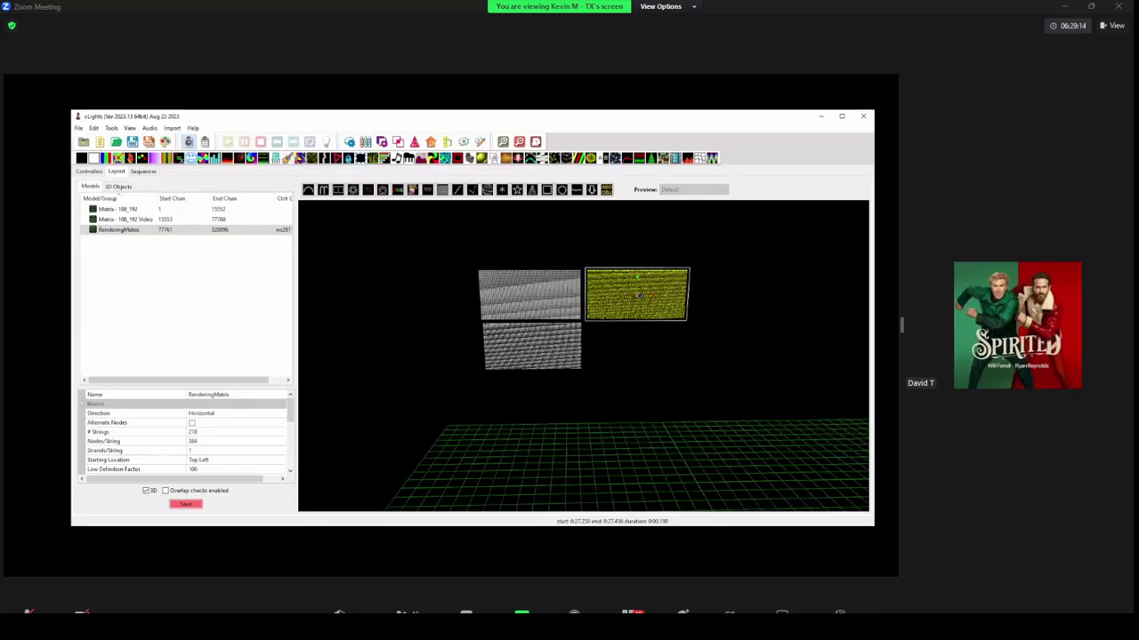
# - Open the Walker Hayes - Fancy Like sequence from the Matrix_Rendering folder, discarding the unsaved changes to the current sequence
pyautogui.click(79, 129)
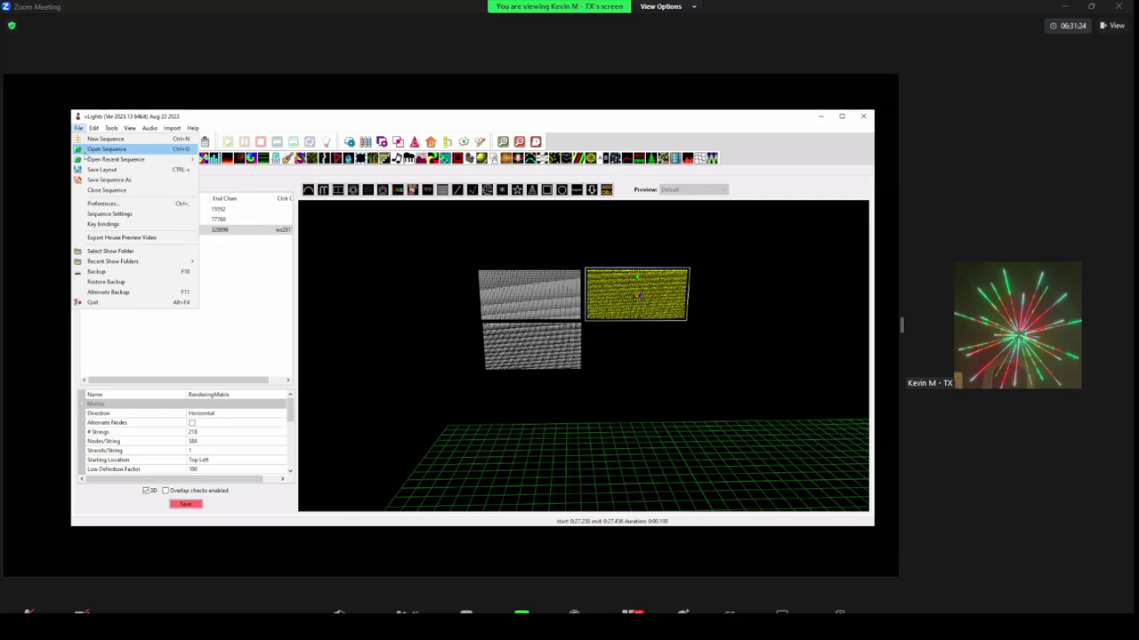
pyautogui.click(148, 118)
pyautogui.click(79, 128)
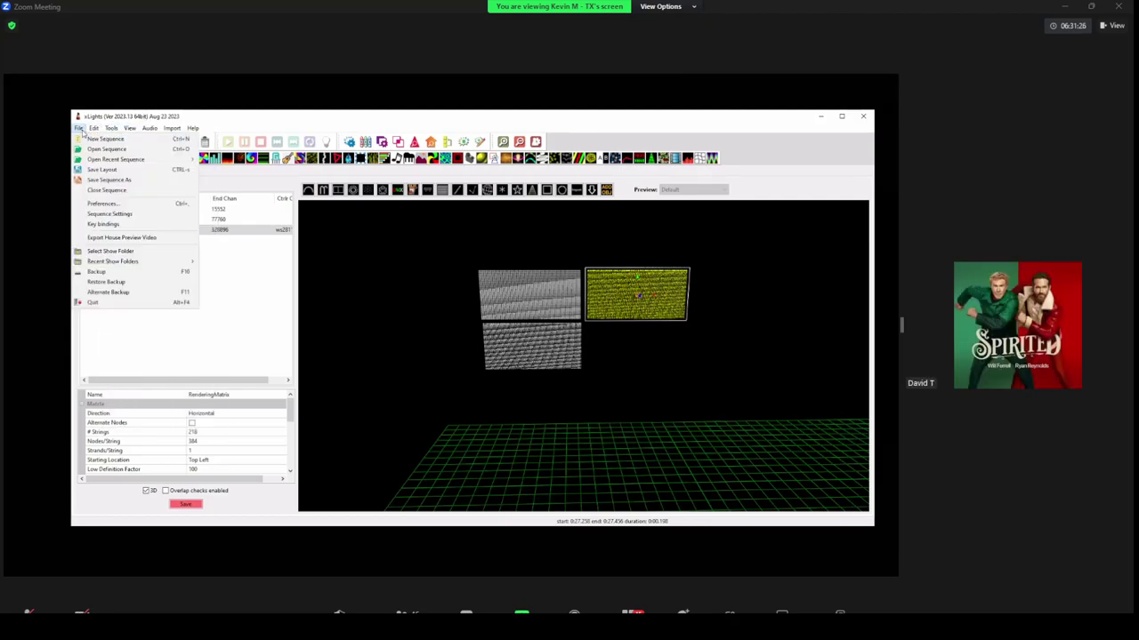
pyautogui.click(80, 128)
pyautogui.click(83, 130)
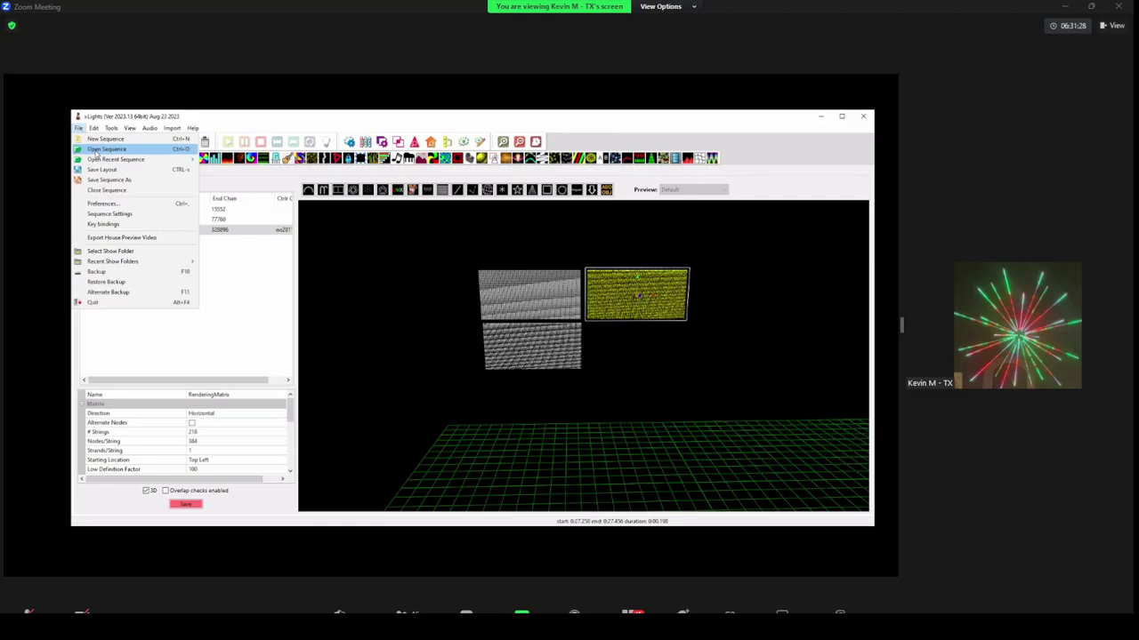
pyautogui.click(105, 150)
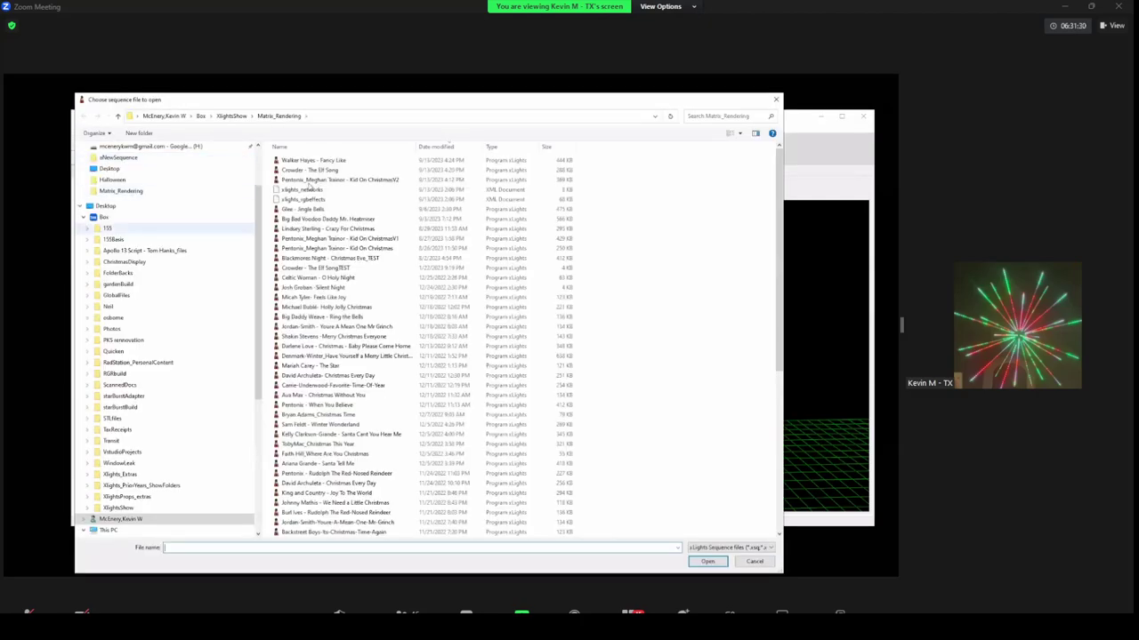
pyautogui.doubleClick(302, 169)
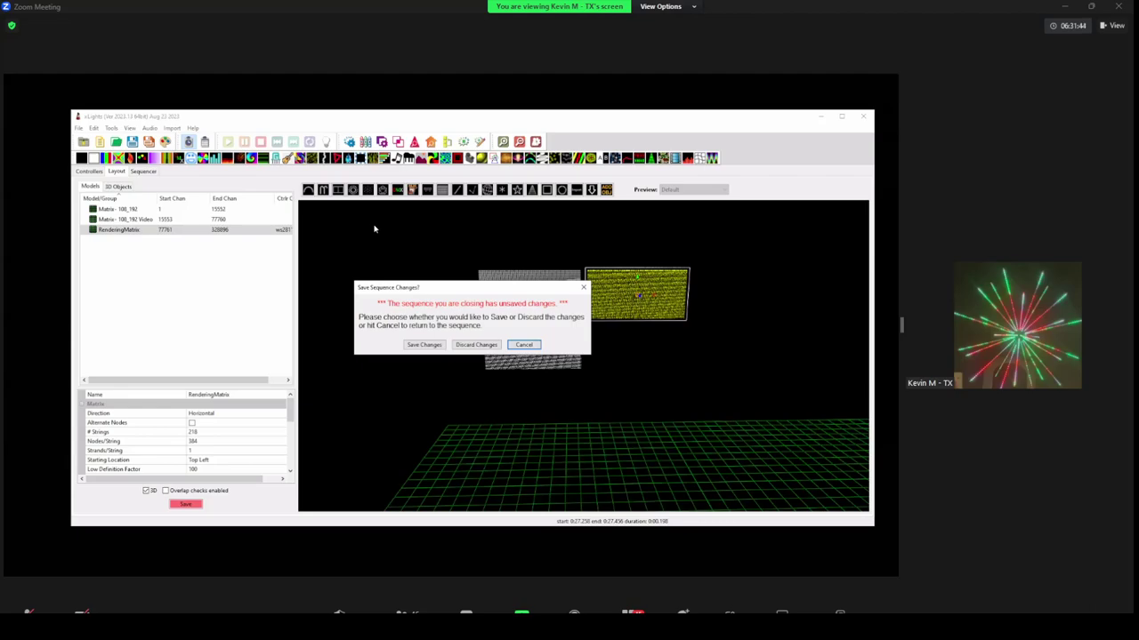
pyautogui.click(462, 345)
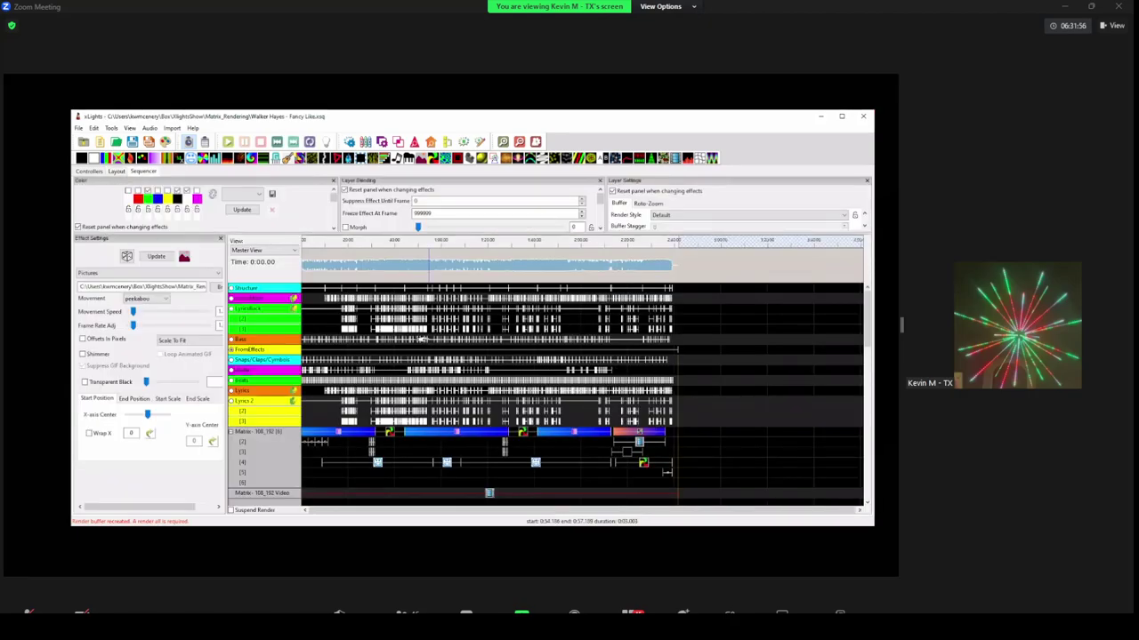
# - Play the opening of the Fancy Like sequence, open the House Preview, and stop playback
pyautogui.scroll(-1, 418, 303)
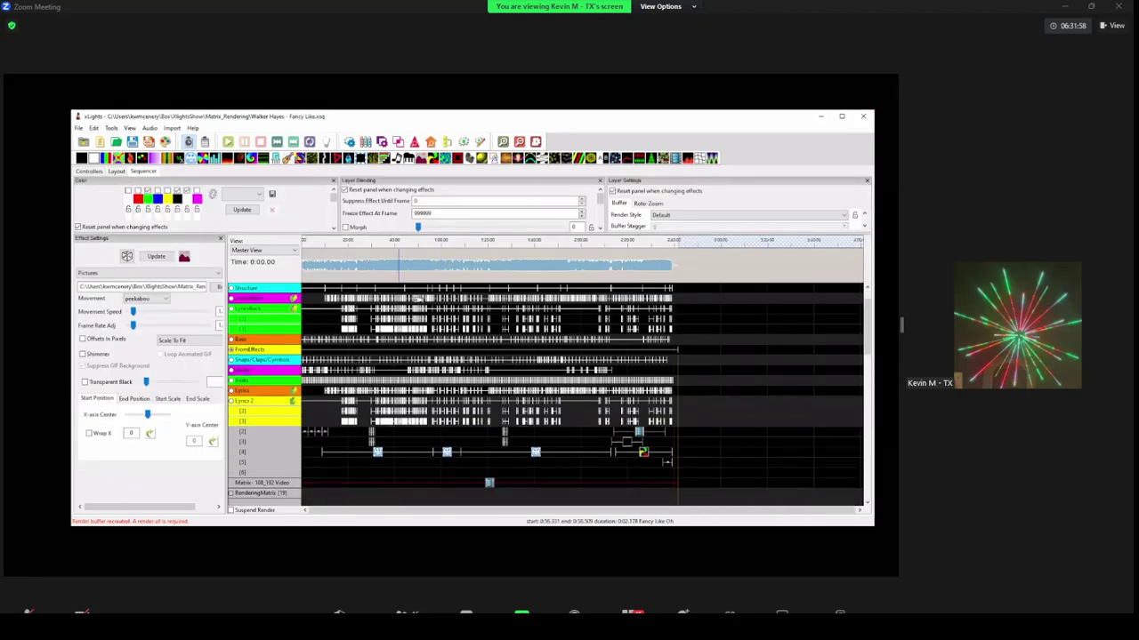
pyautogui.click(228, 142)
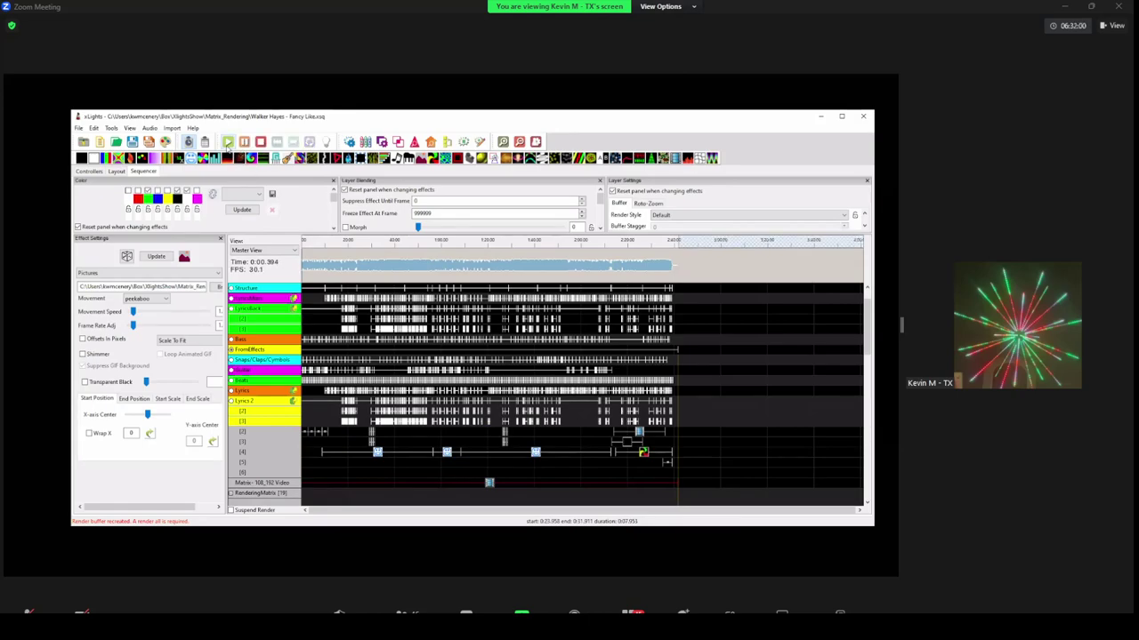
pyautogui.click(431, 143)
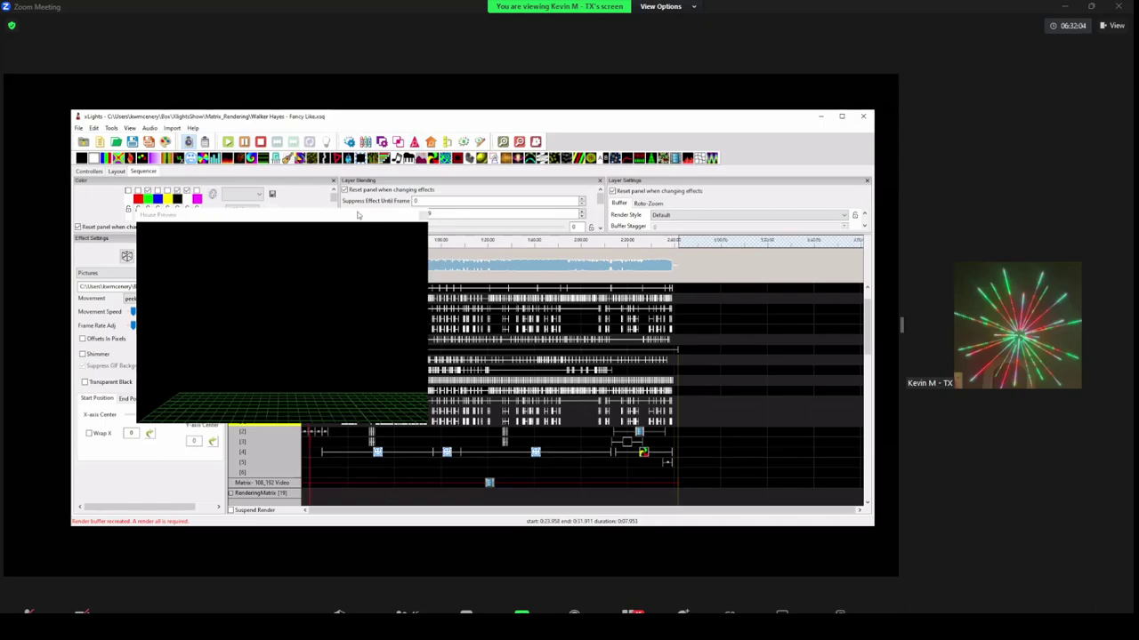
pyautogui.click(260, 142)
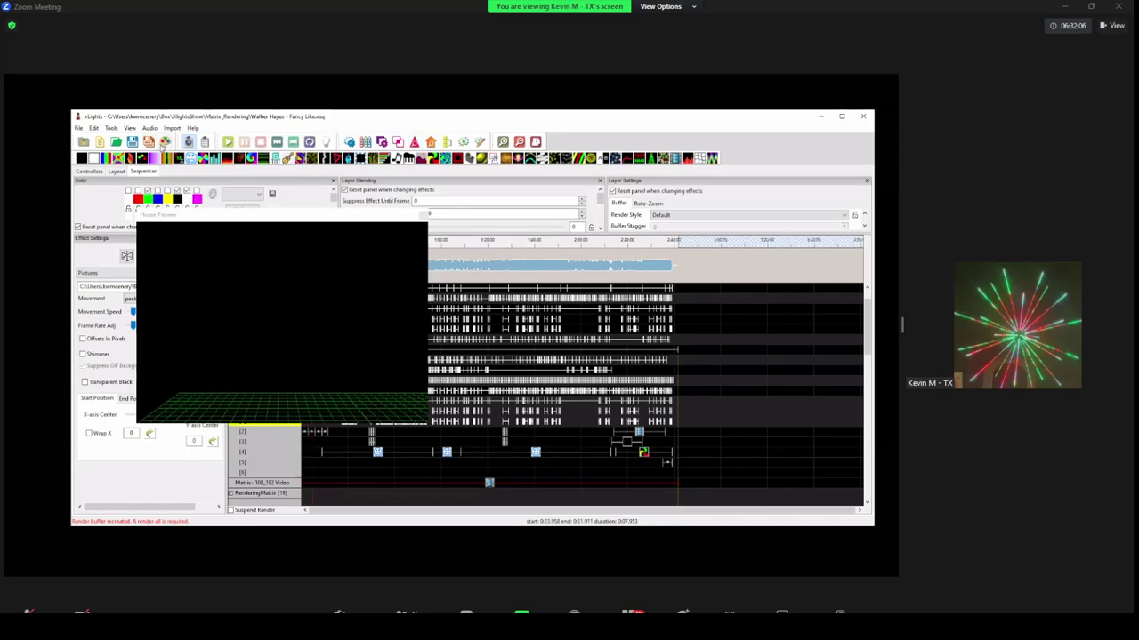
# - Set the Sequence Duration to 40 in the Fancy Like sequence's settings
pyautogui.click(79, 129)
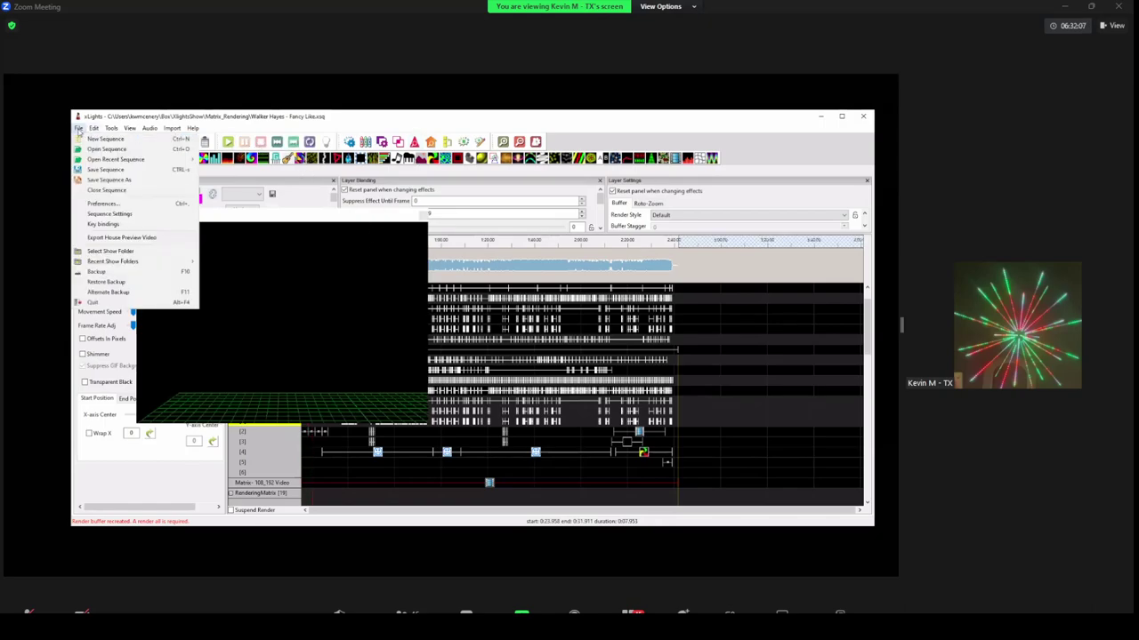
pyautogui.click(98, 215)
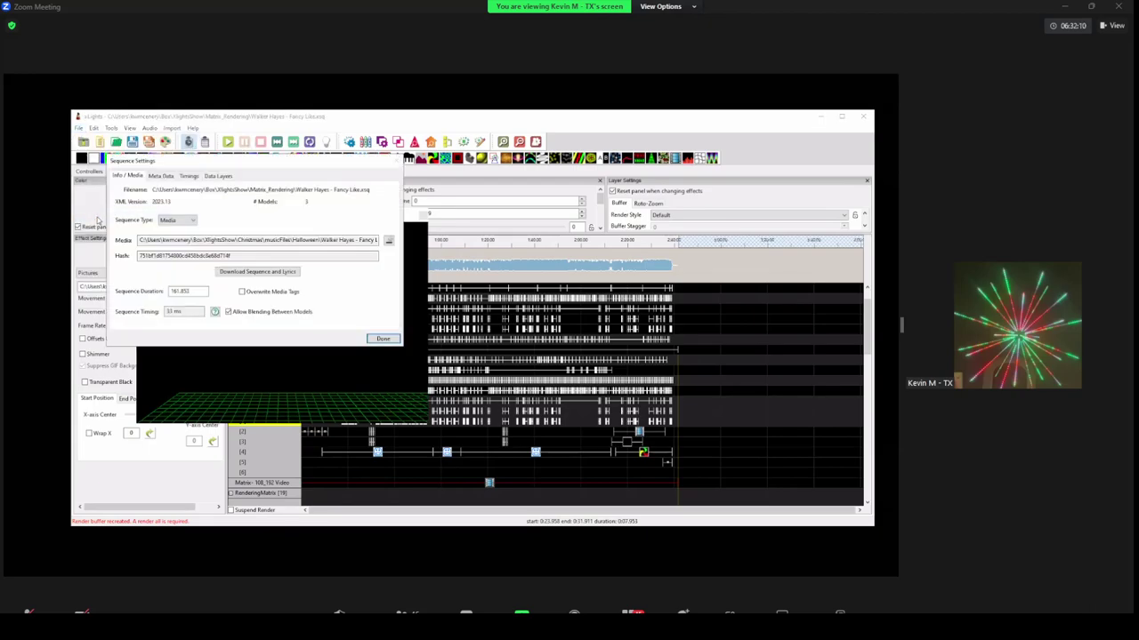
pyautogui.moveTo(203, 292); pyautogui.dragTo(159, 293)
pyautogui.write('40')
pyautogui.click(381, 338)
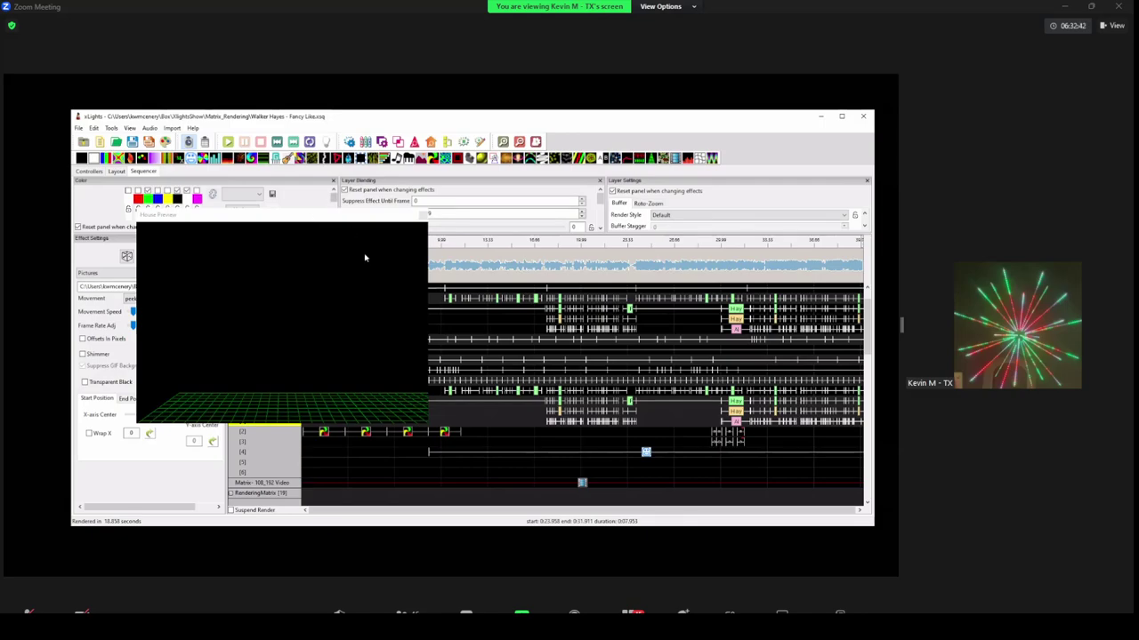
# - Move the House Preview clear of the timeline and preview the first Faces effect on layer 6 of RenderingMatrix
pyautogui.scroll(-3, 533, 463)
pyautogui.scroll(-3, 455, 384)
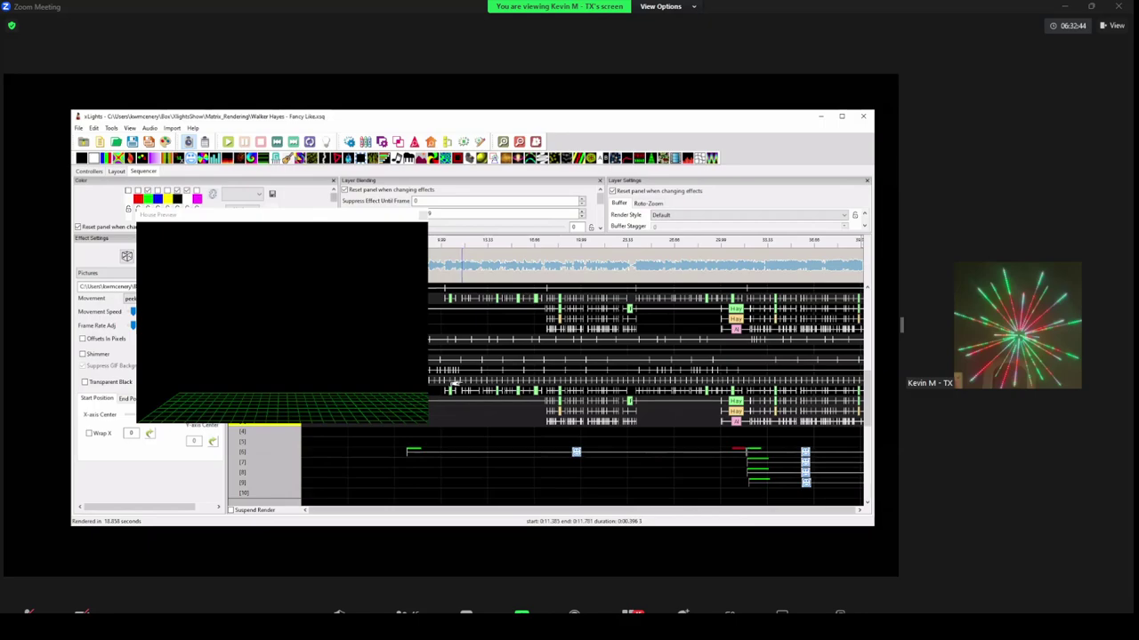
pyautogui.moveTo(338, 220); pyautogui.dragTo(334, 137)
pyautogui.click(507, 513)
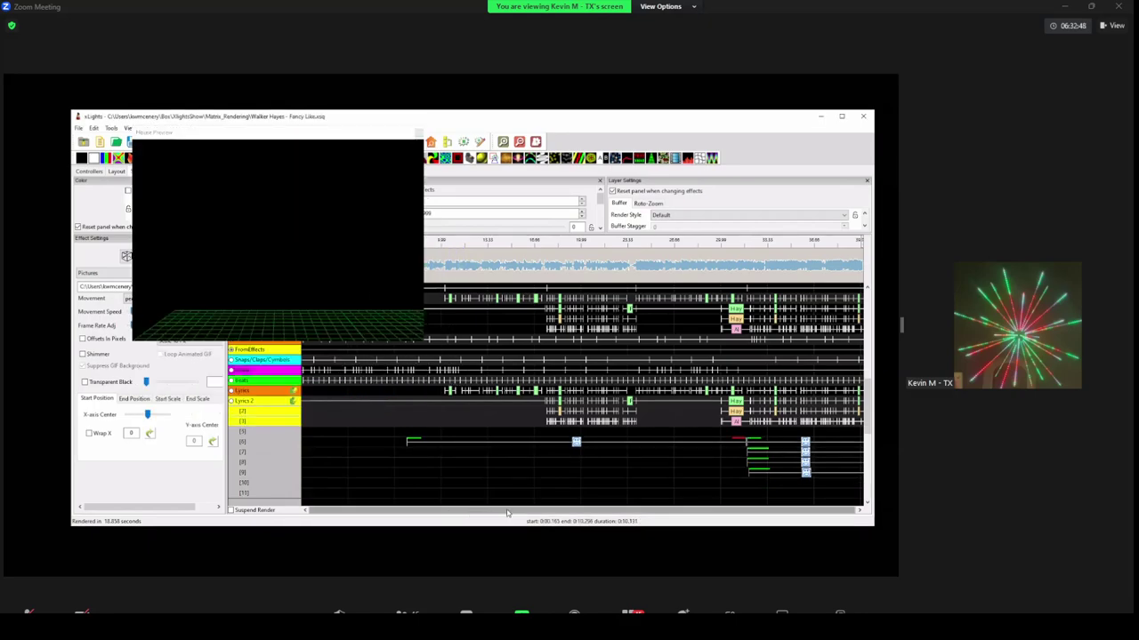
pyautogui.click(575, 441)
pyautogui.click(575, 443)
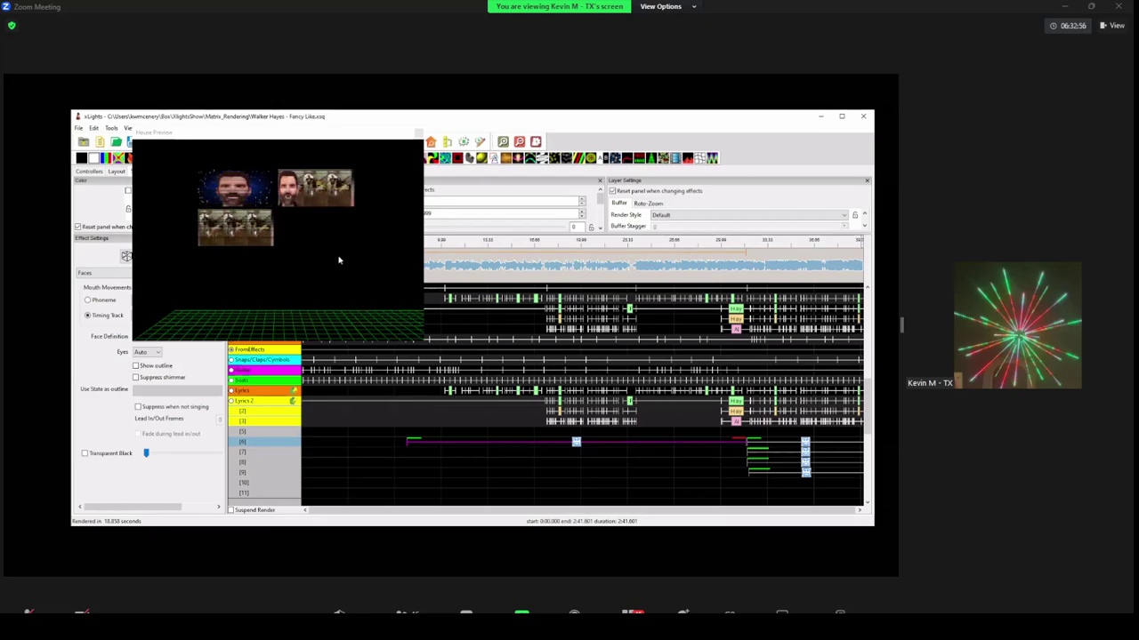
# - Preview the second Faces effect on layer 6 of RenderingMatrix, enlarge the view in the House Preview, and close it
pyautogui.scroll(-1, 557, 491)
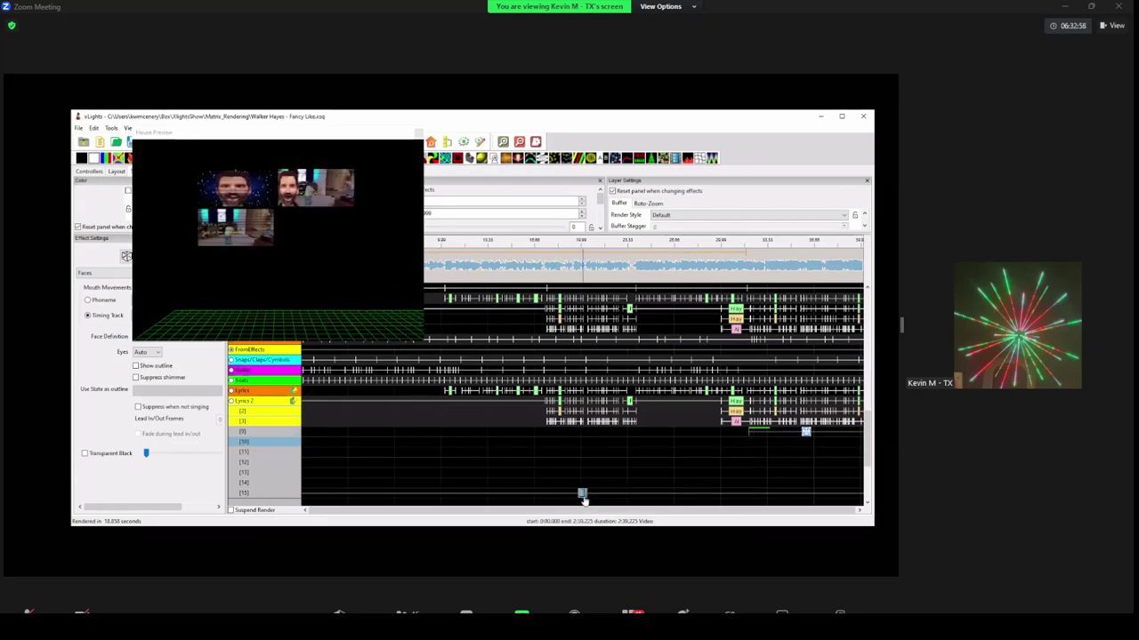
pyautogui.scroll(1, 579, 495)
pyautogui.scroll(1, 573, 487)
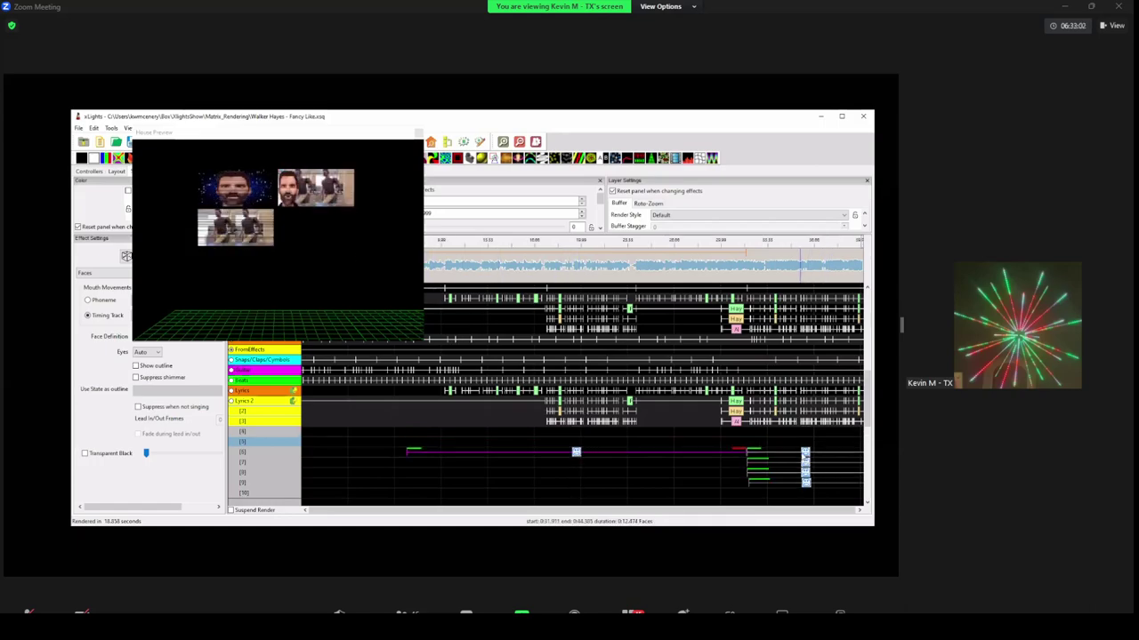
pyautogui.click(804, 457)
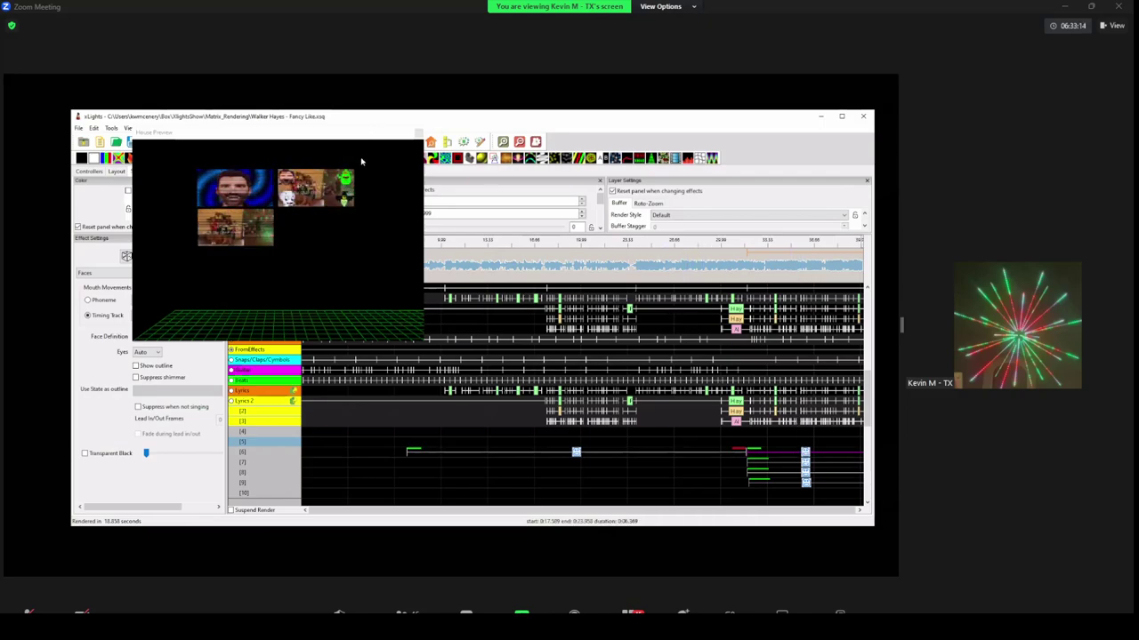
pyautogui.scroll(3, 361, 162)
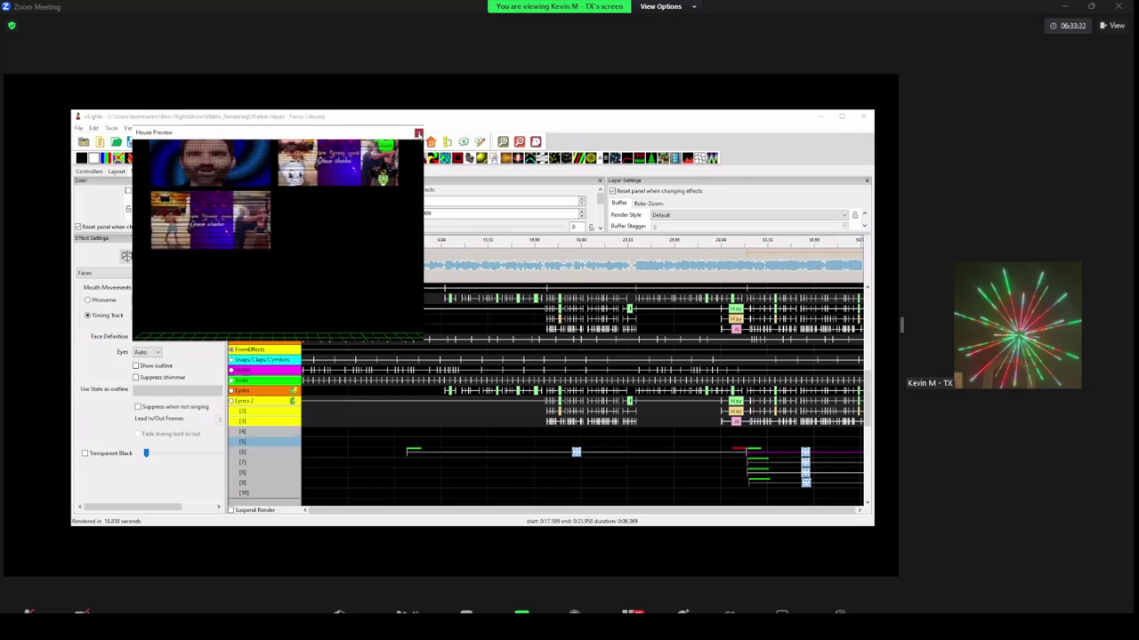
pyautogui.click(414, 134)
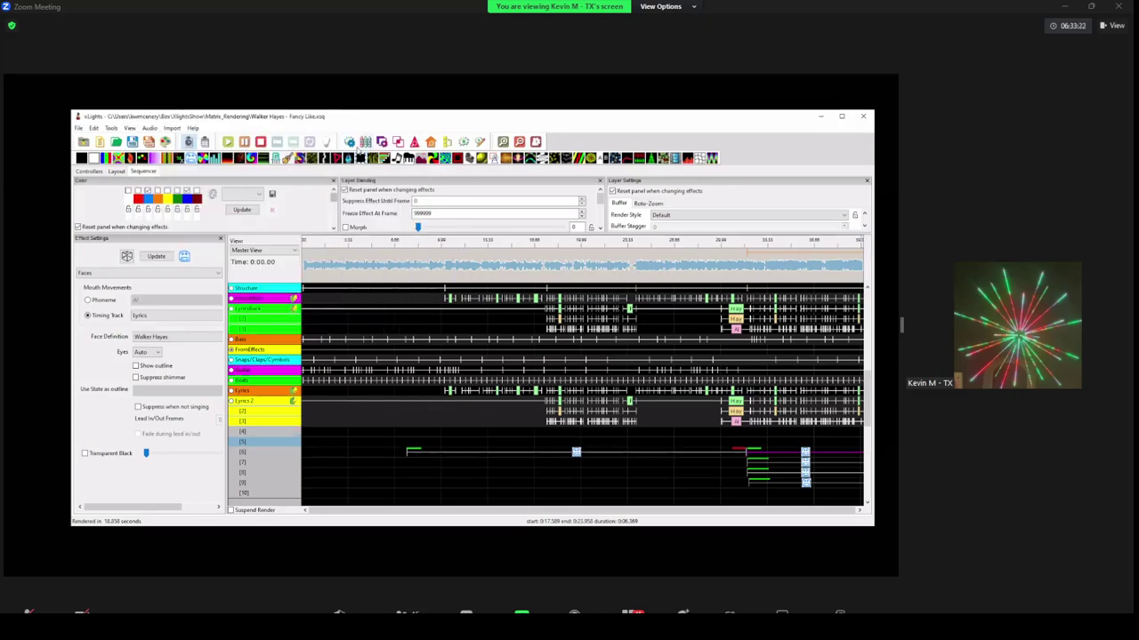
# - Play the Fancy Like sequence from the start in a reopened, widened House Preview, and close the preview
pyautogui.click(230, 142)
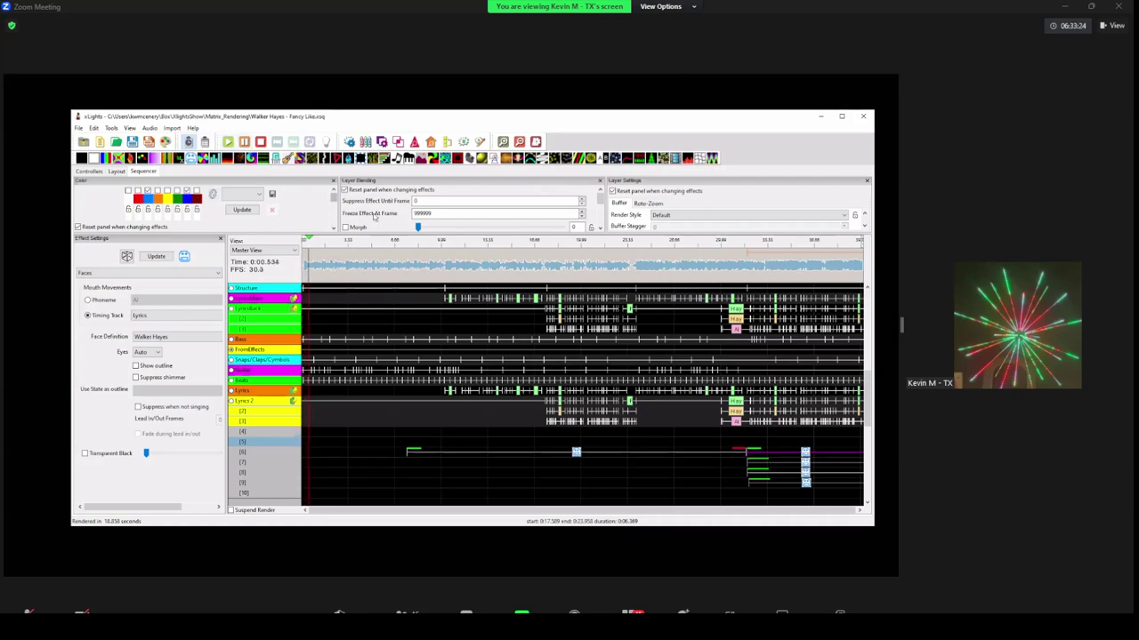
pyautogui.click(431, 141)
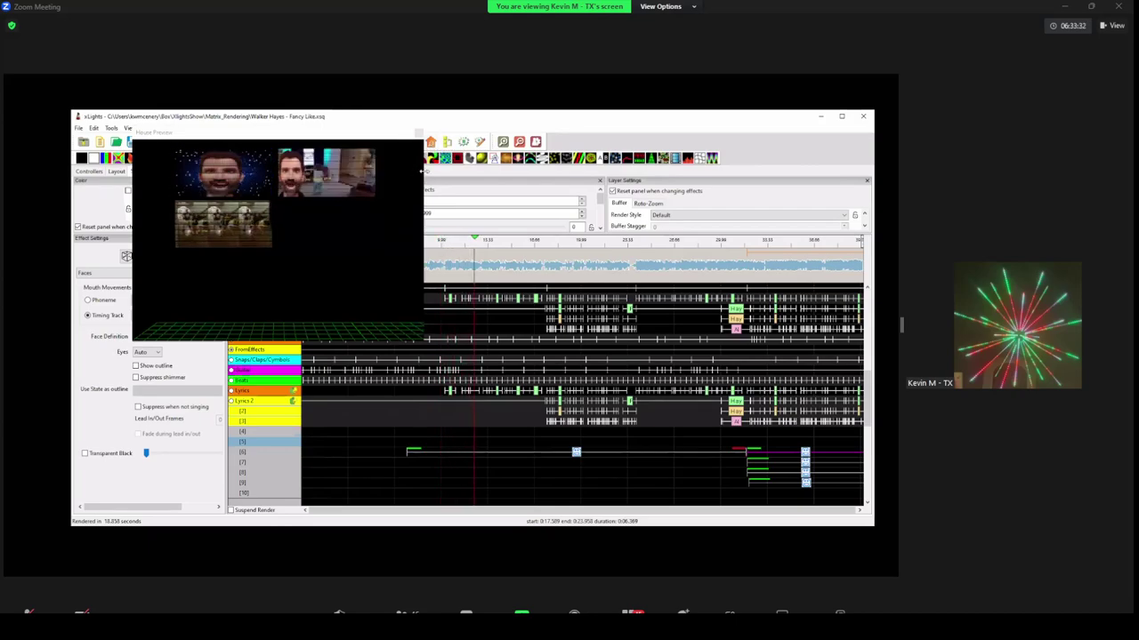
pyautogui.moveTo(422, 171); pyautogui.dragTo(587, 171)
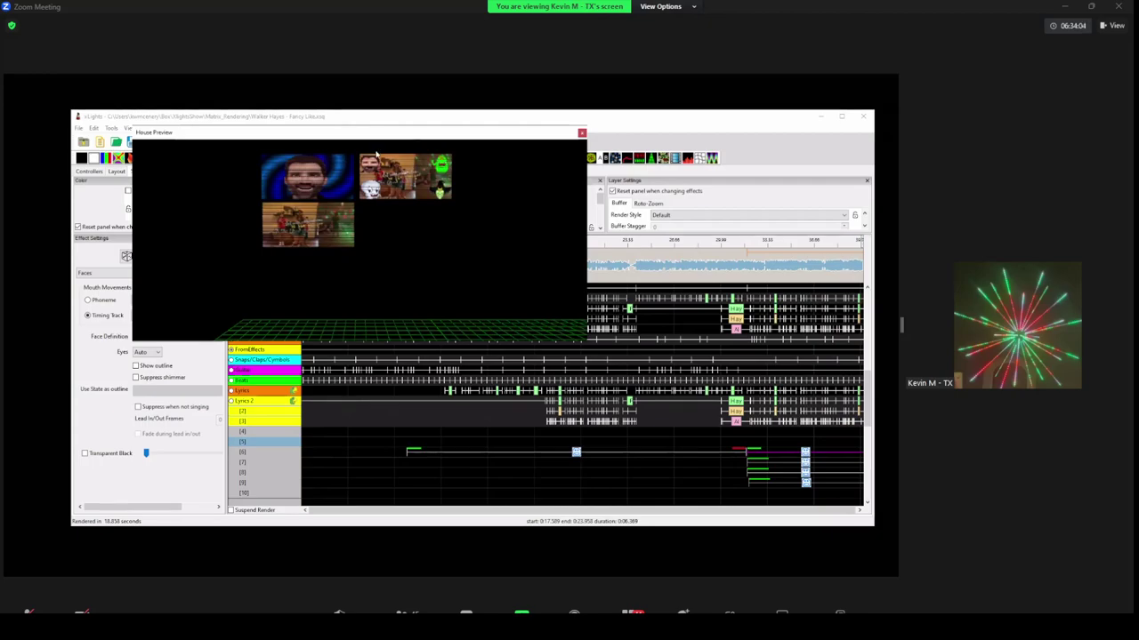
pyautogui.click(582, 133)
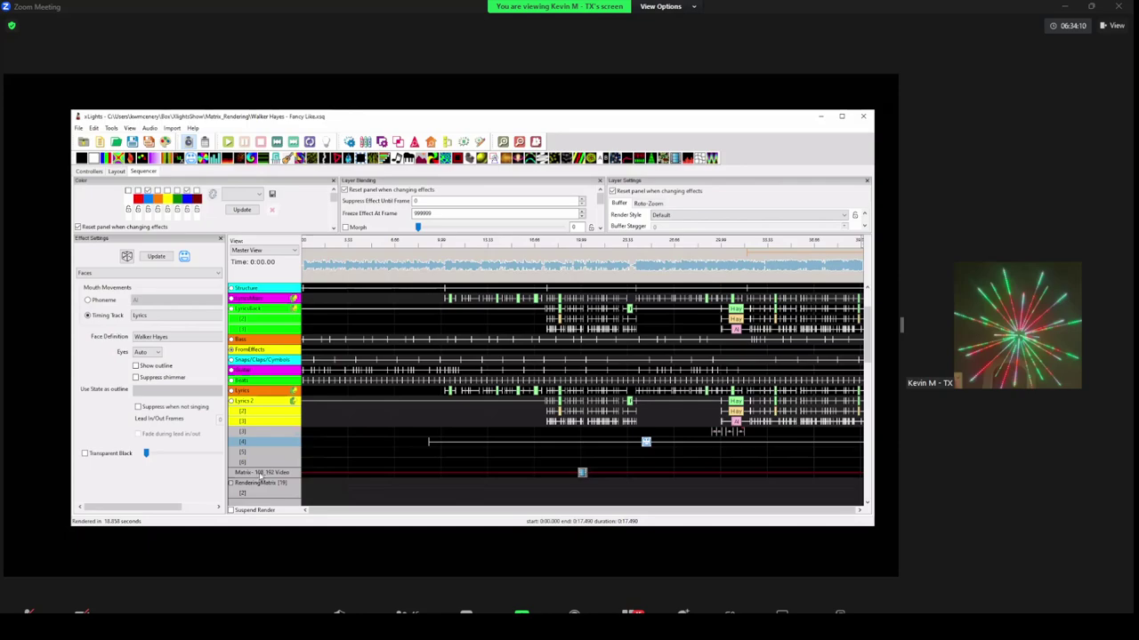
# - Open the model export for RenderingMatrix and review the available export formats, including Uncompressed Video, *.mp4
pyautogui.rightClick(254, 484)
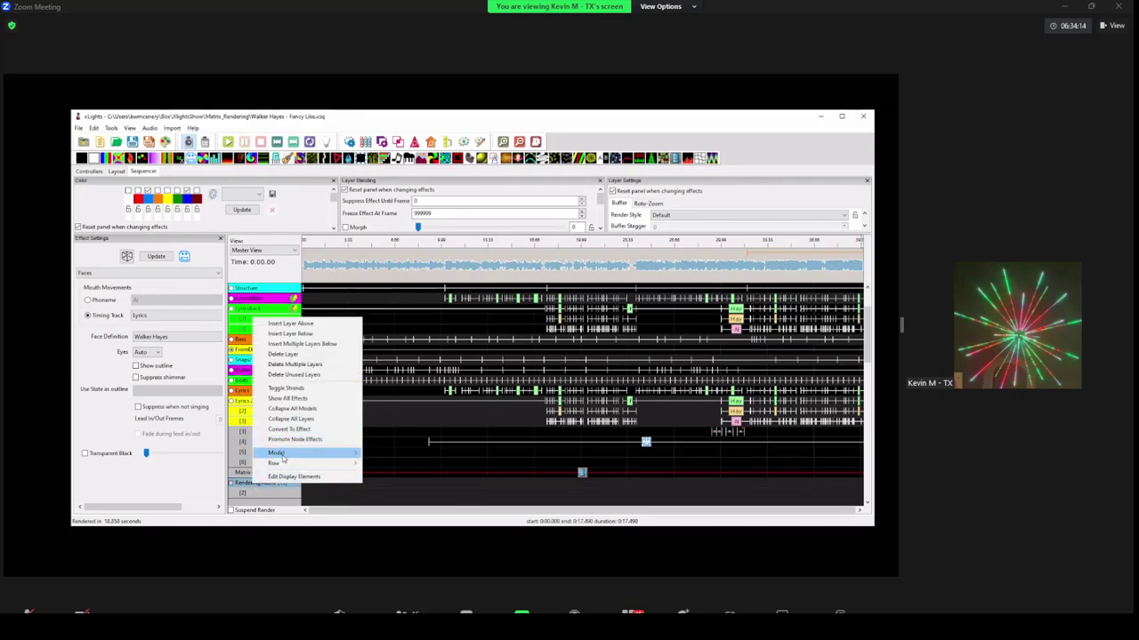
pyautogui.moveTo(282, 456)
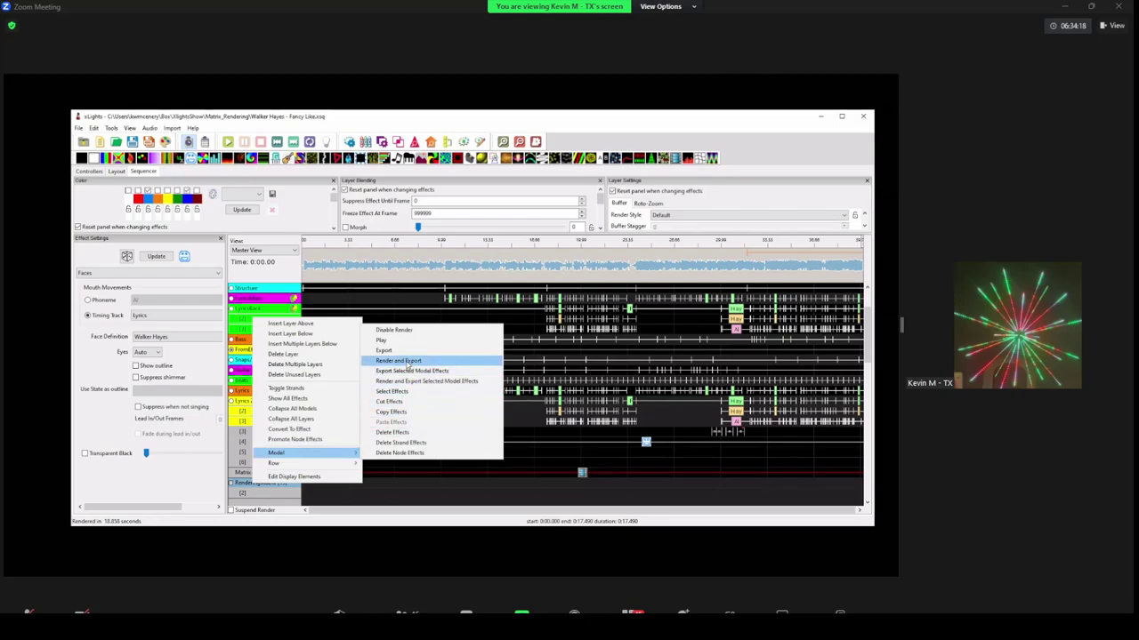
pyautogui.click(396, 349)
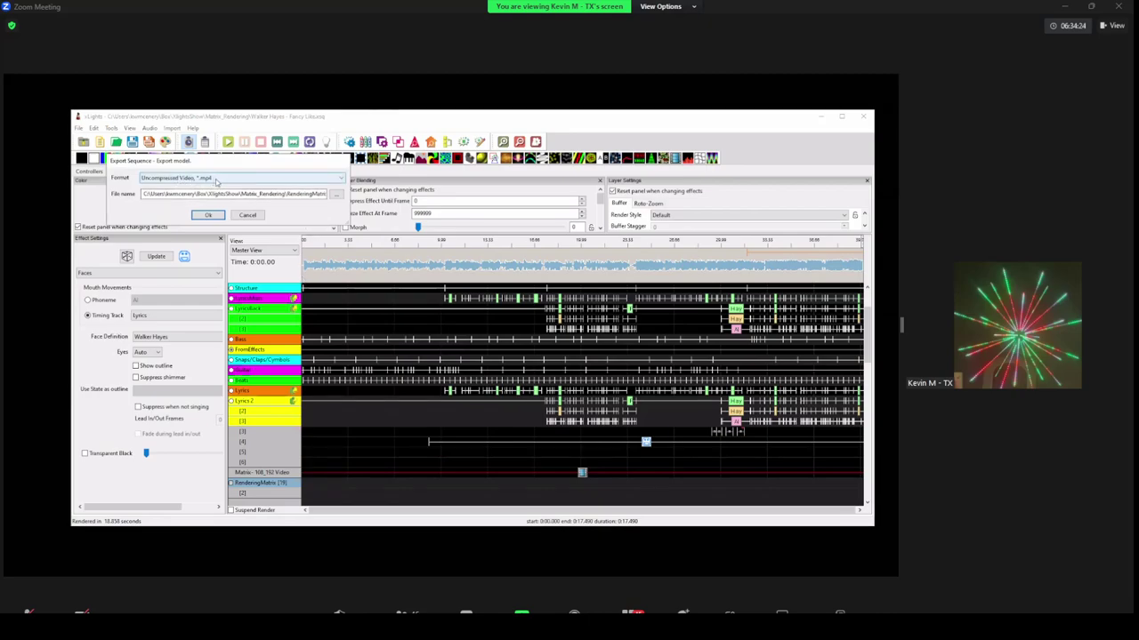
pyautogui.click(215, 179)
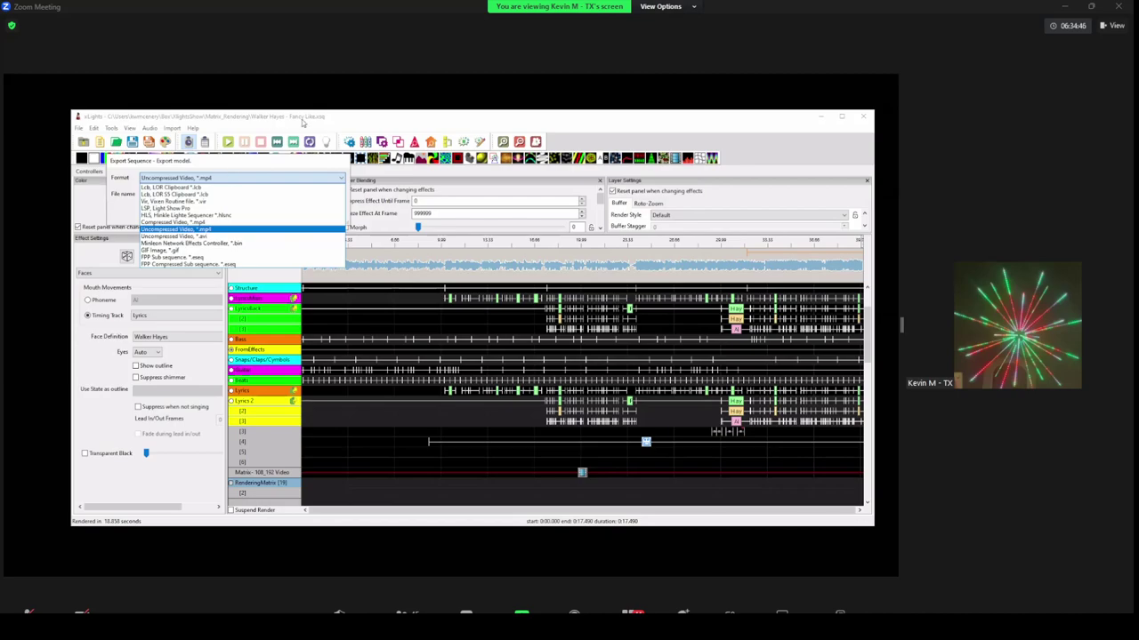
pyautogui.press('Escape')
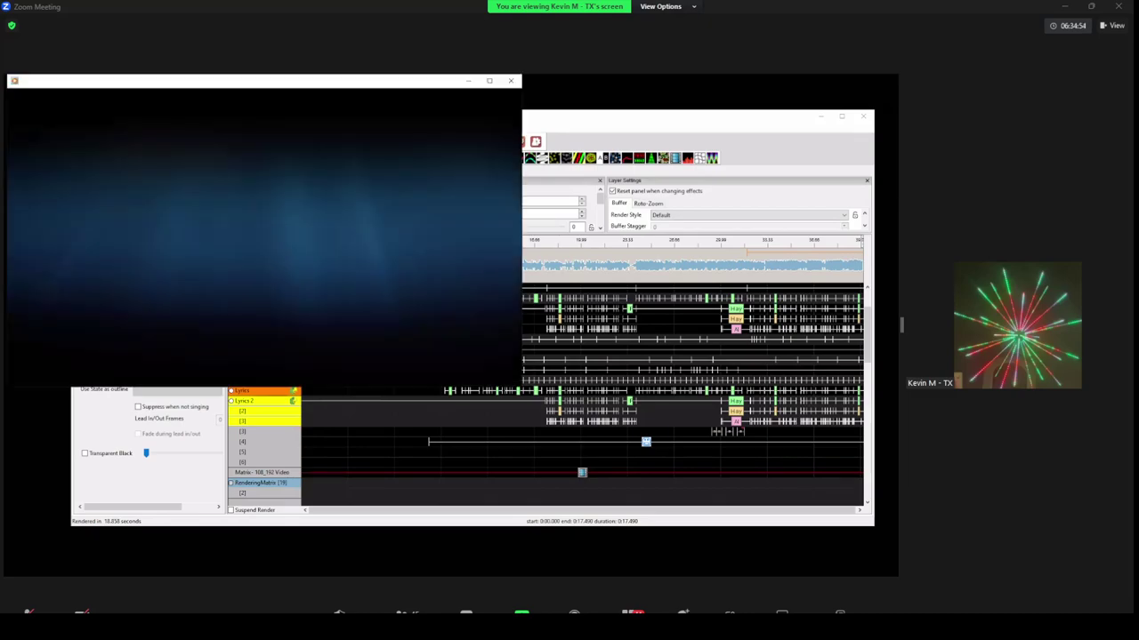
# - Watch several parts of the FancyLike_culled video in the enlarged media player, close it, and cancel the model export
pyautogui.doubleClick(254, 257)
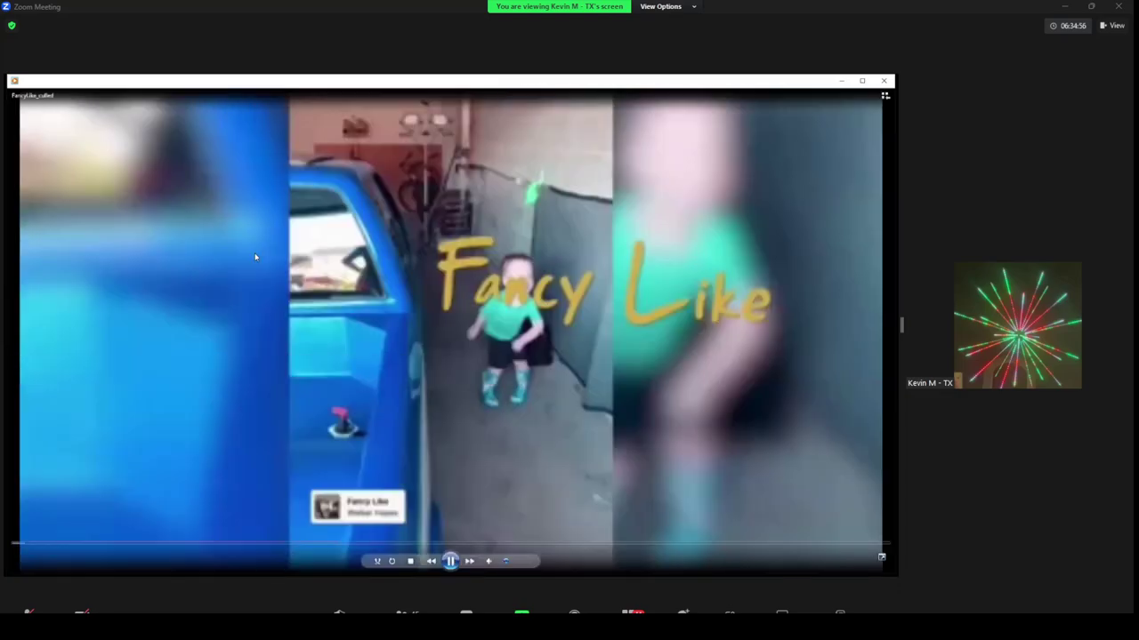
pyautogui.click(184, 545)
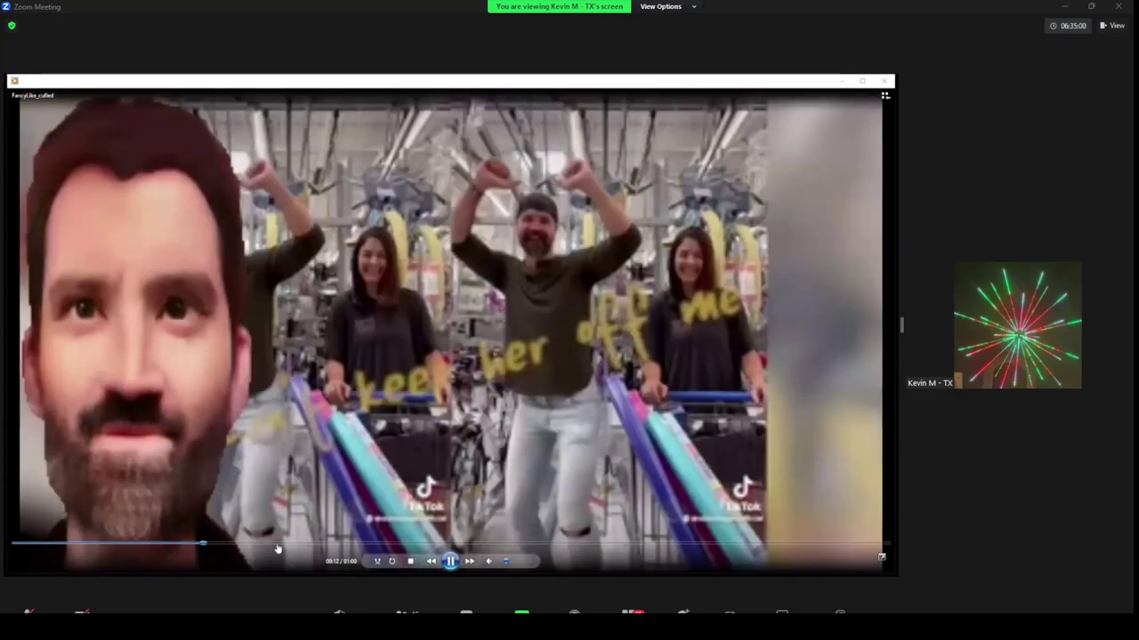
pyautogui.click(356, 545)
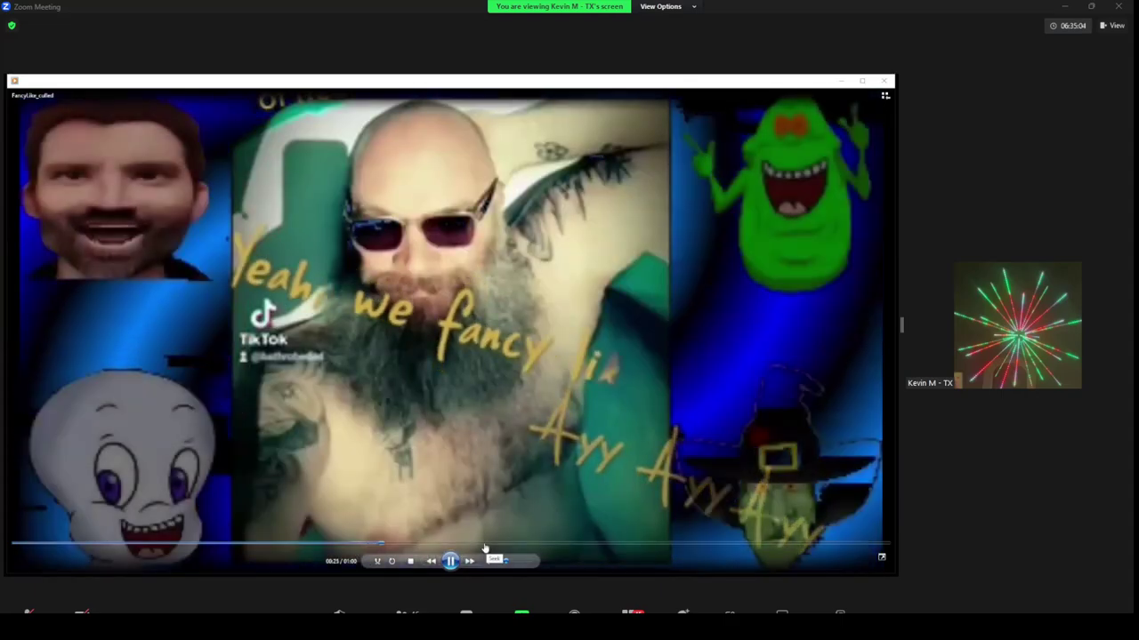
pyautogui.click(485, 544)
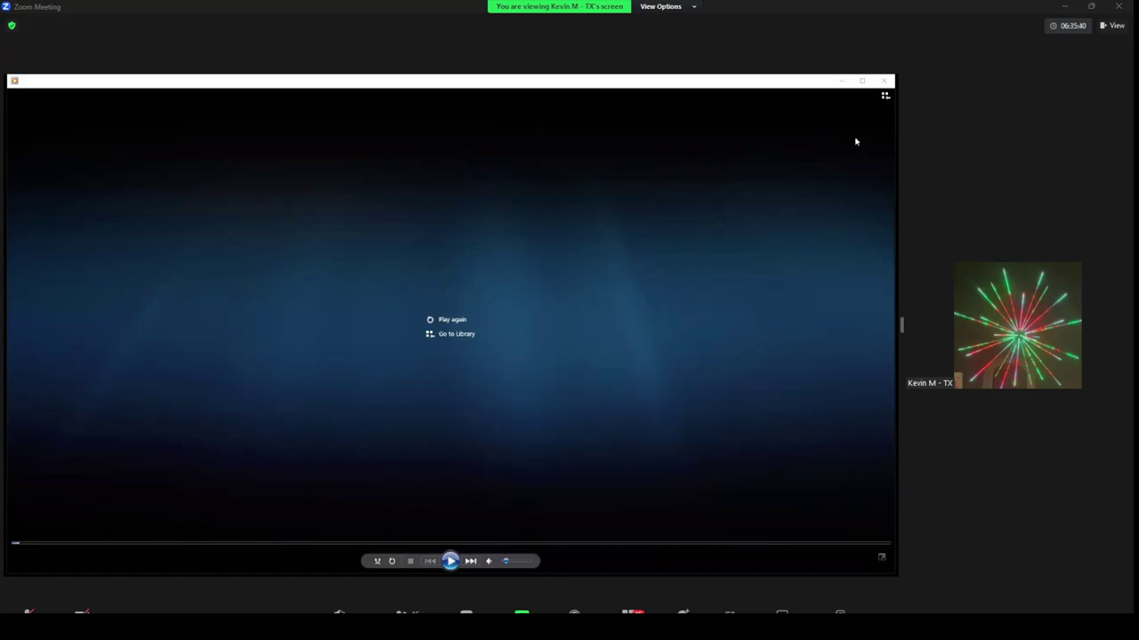
pyautogui.click(884, 81)
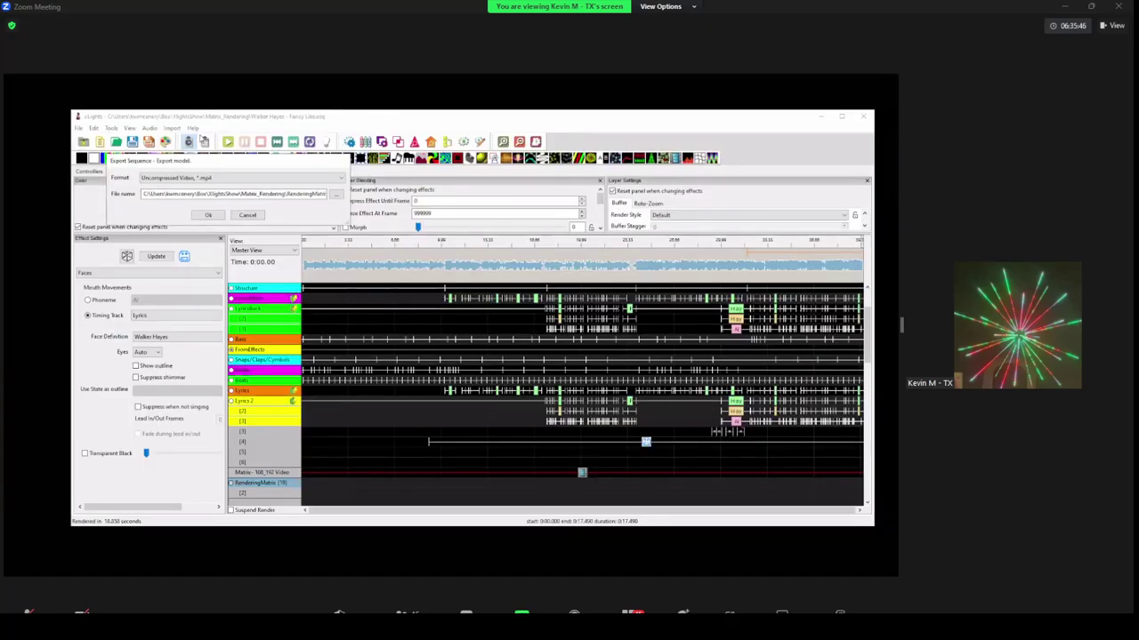
pyautogui.click(247, 215)
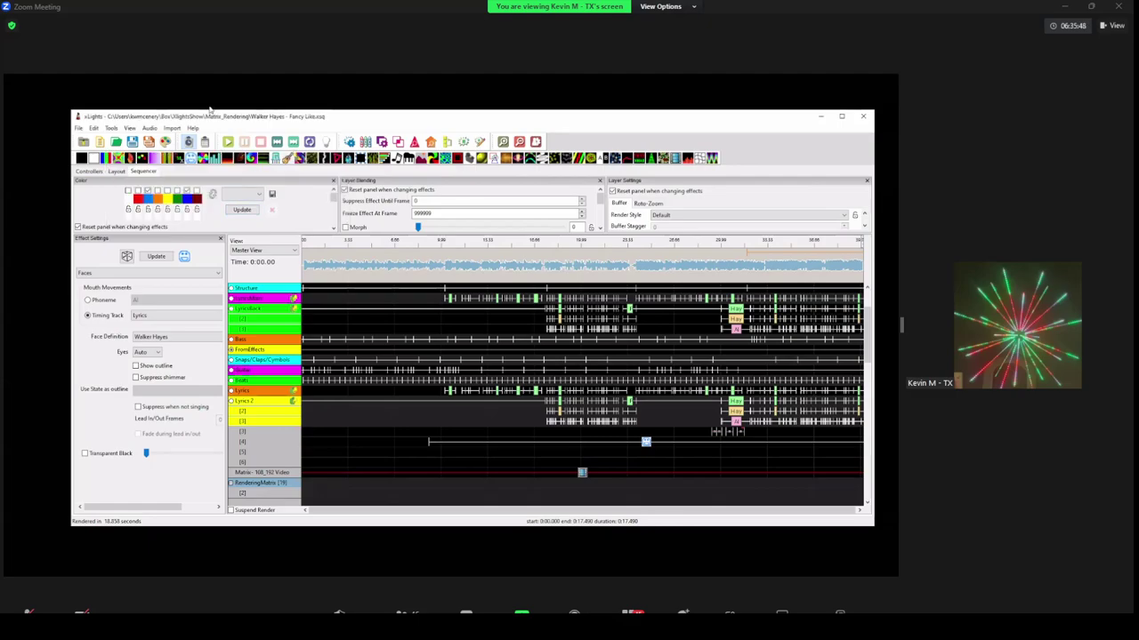
# - Open the Pentatonix_Meghan Trainor - Kid On ChristmasV2 sequence from Matrix_Rendering, discarding the unsaved changes to Fancy Like
pyautogui.click(80, 129)
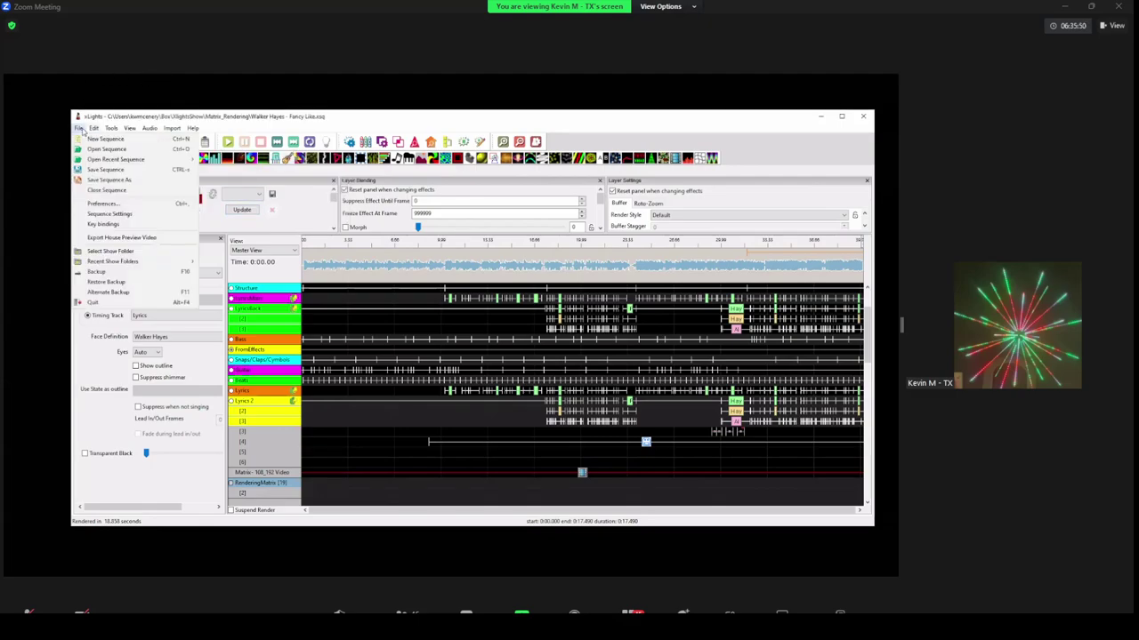
pyautogui.click(80, 129)
pyautogui.click(79, 129)
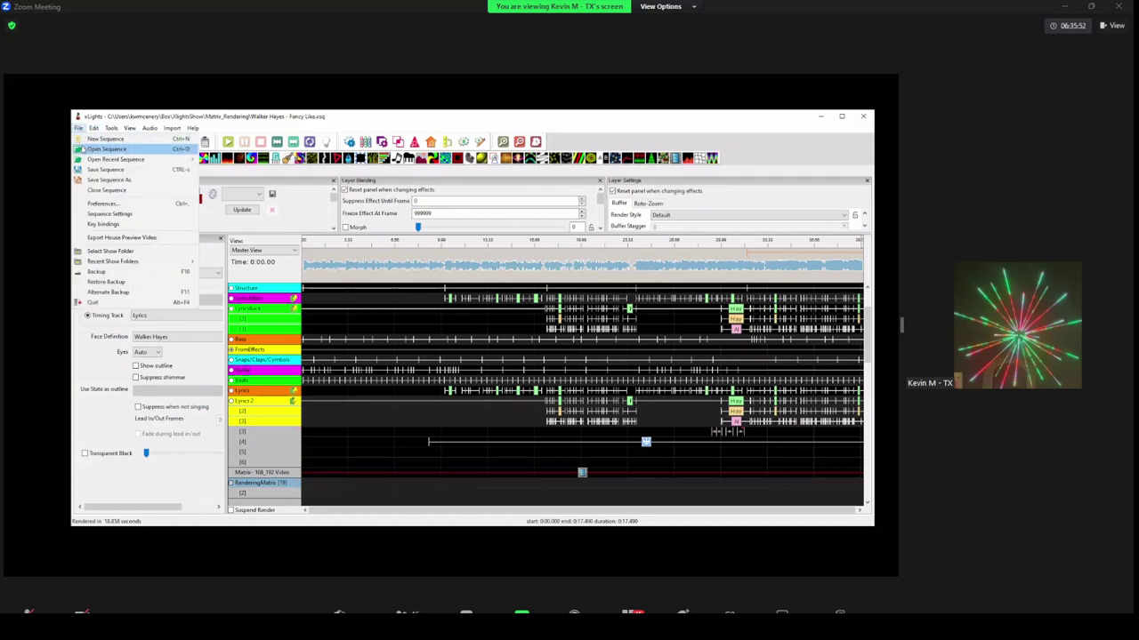
pyautogui.click(80, 149)
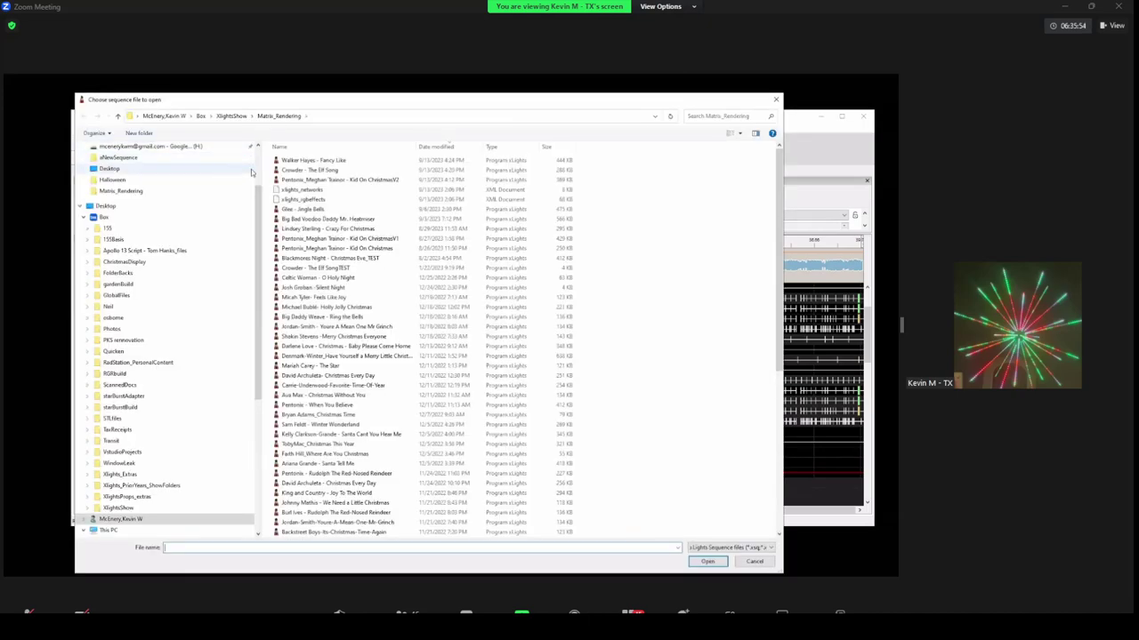
pyautogui.doubleClick(338, 180)
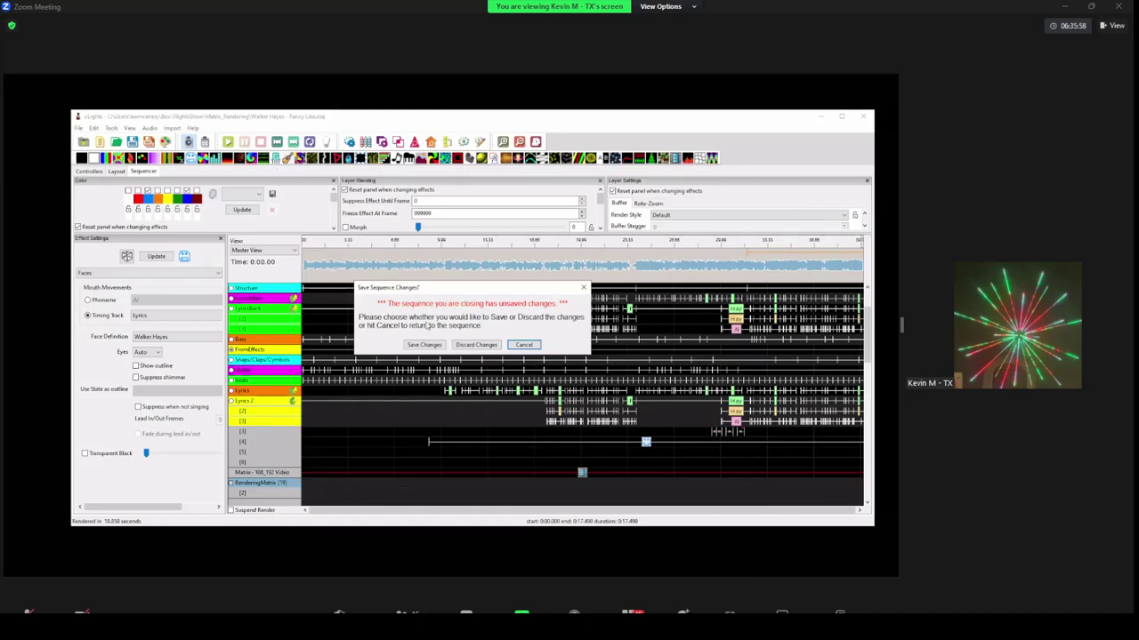
pyautogui.click(476, 344)
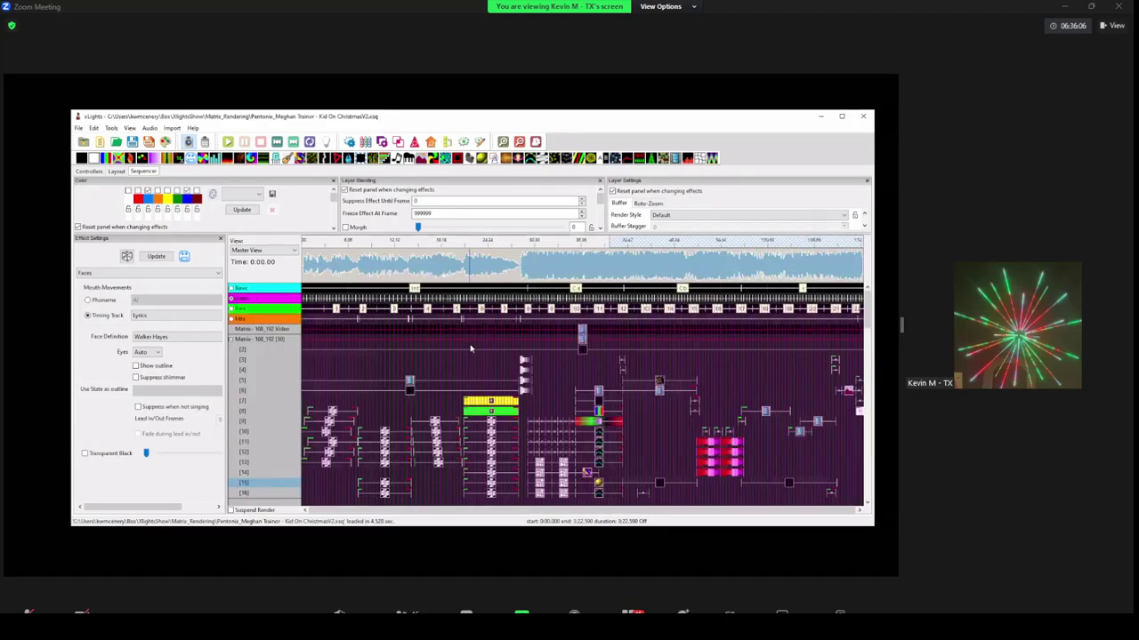
# - Set the Sequence Duration to 40 in the Kid On ChristmasV2 sequence's settings
pyautogui.click(76, 128)
pyautogui.click(101, 214)
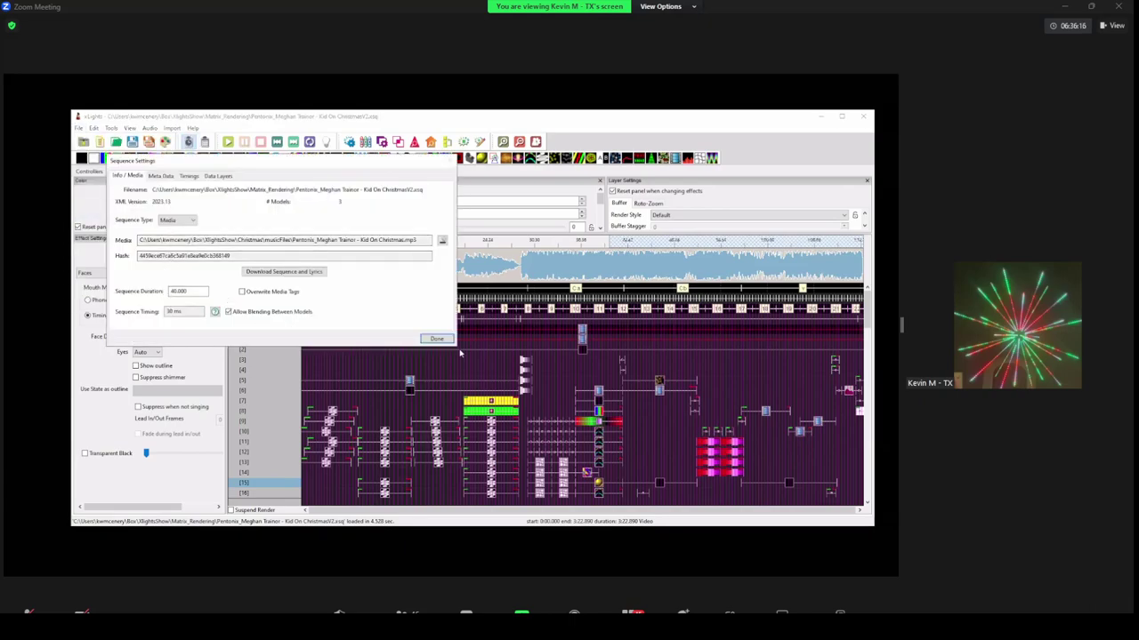
pyautogui.click(436, 339)
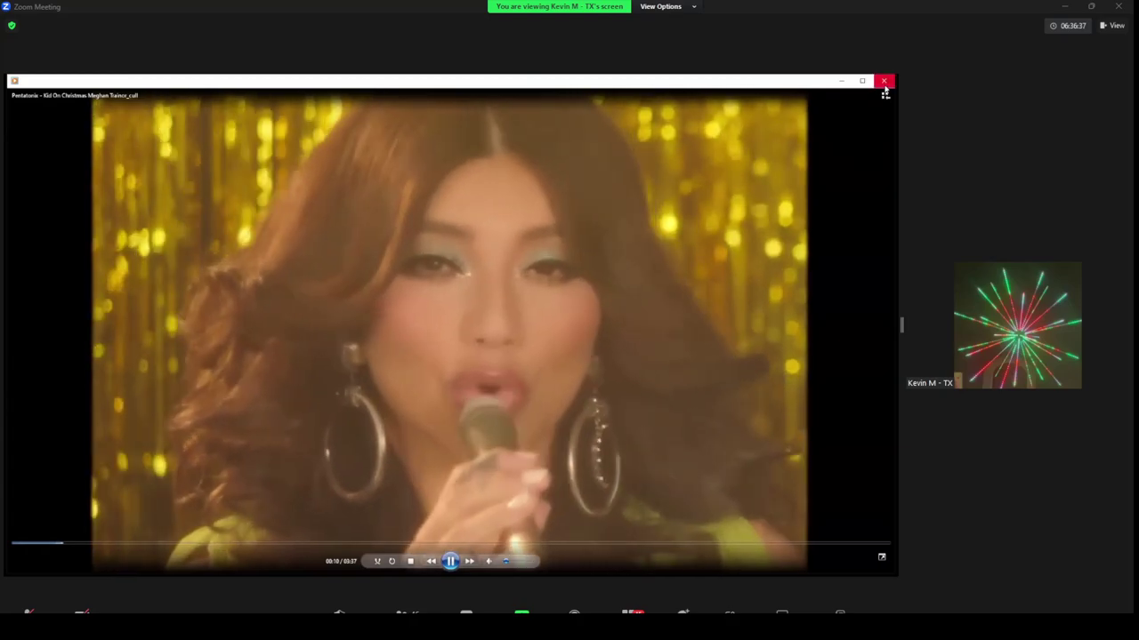
# - Close the Kid On Christmas culled video, skim the xLights Moving Head Sequence video, pause it at about 1:22, and close it
pyautogui.click(883, 80)
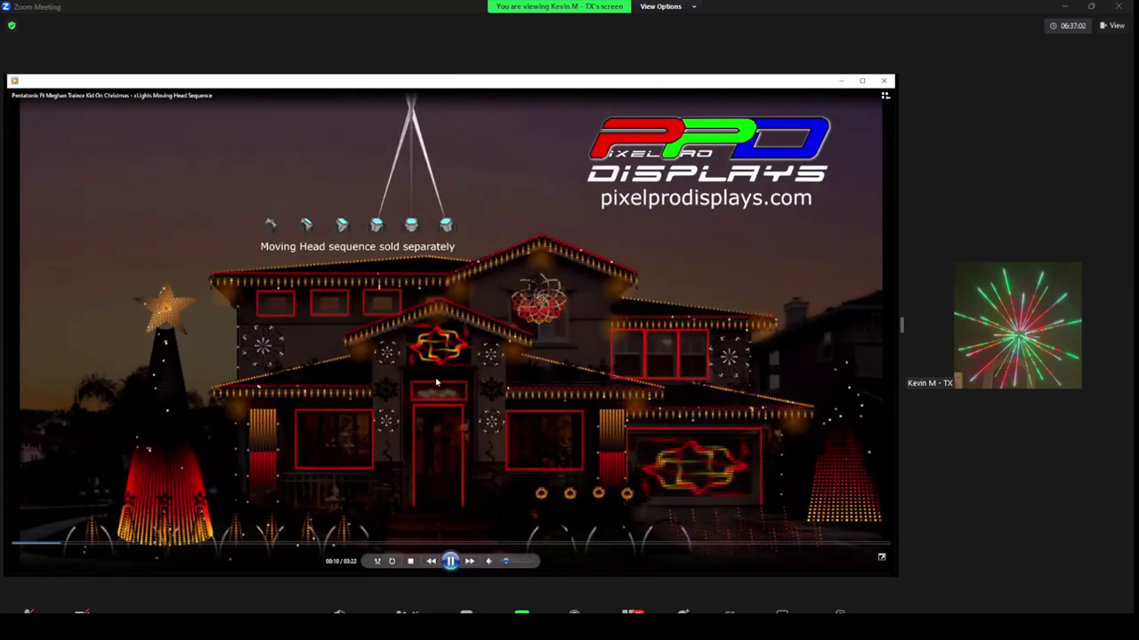
pyautogui.click(310, 543)
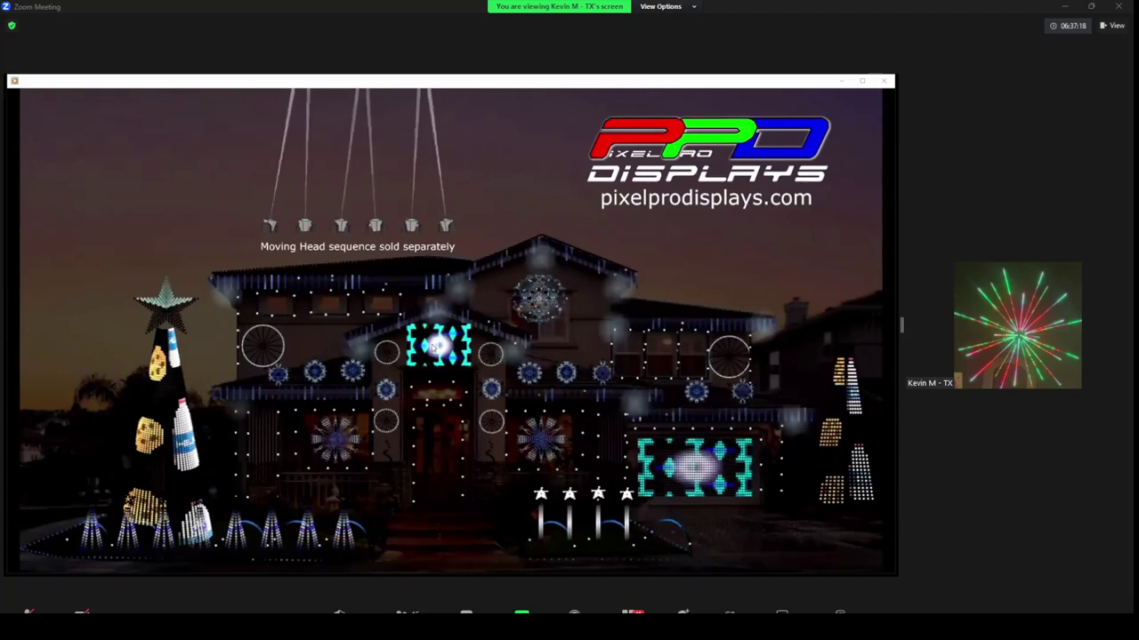
pyautogui.moveTo(400, 529)
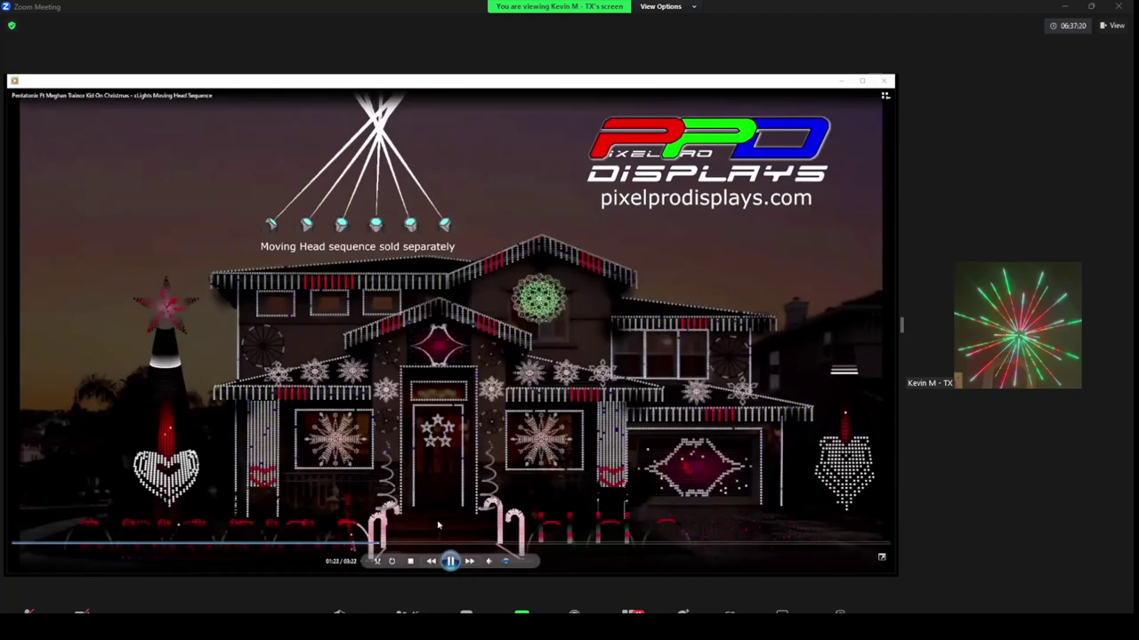
pyautogui.press('space')
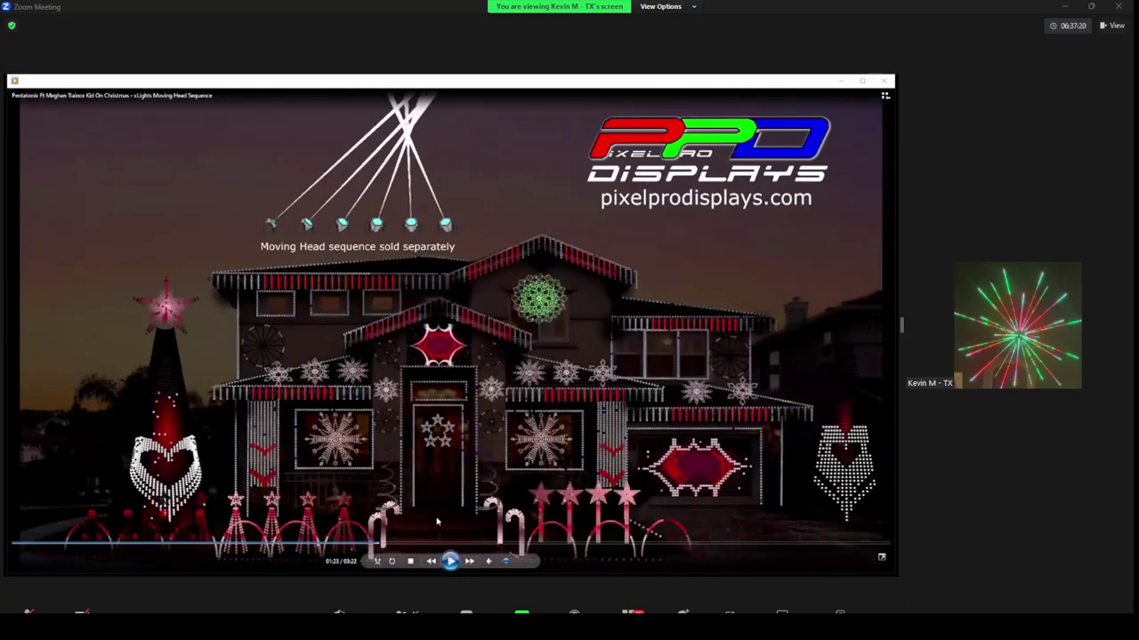
pyautogui.click(883, 81)
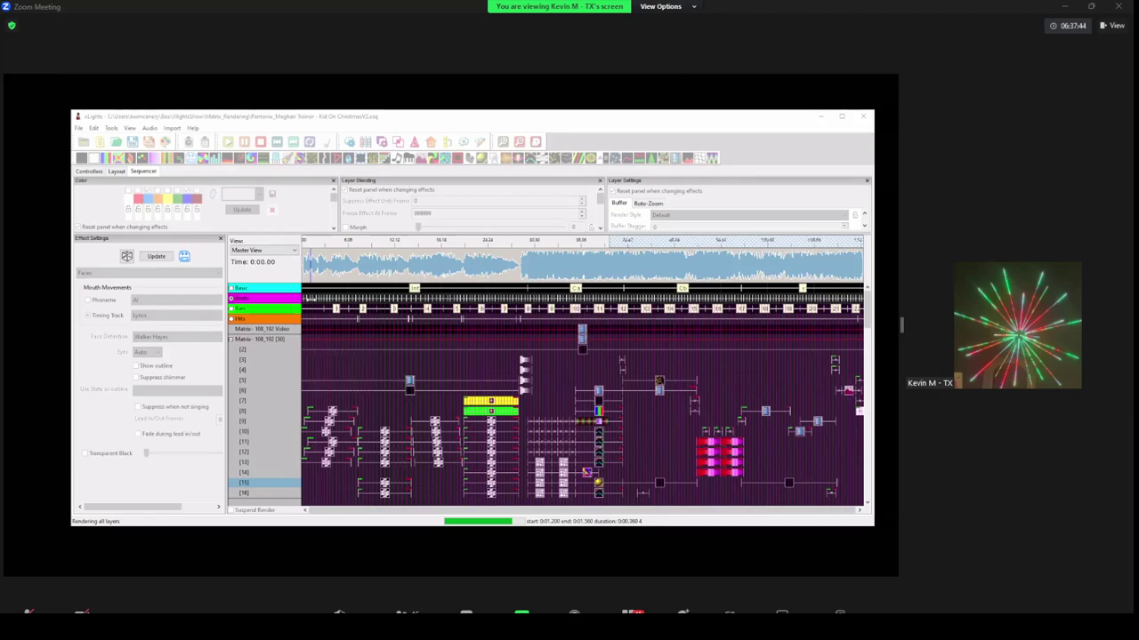
# - Examine the effect layers of the Matrix - 108_192 and RenderingMatrix models in the Kid On ChristmasV2 sequence
pyautogui.scroll(-3, 397, 346)
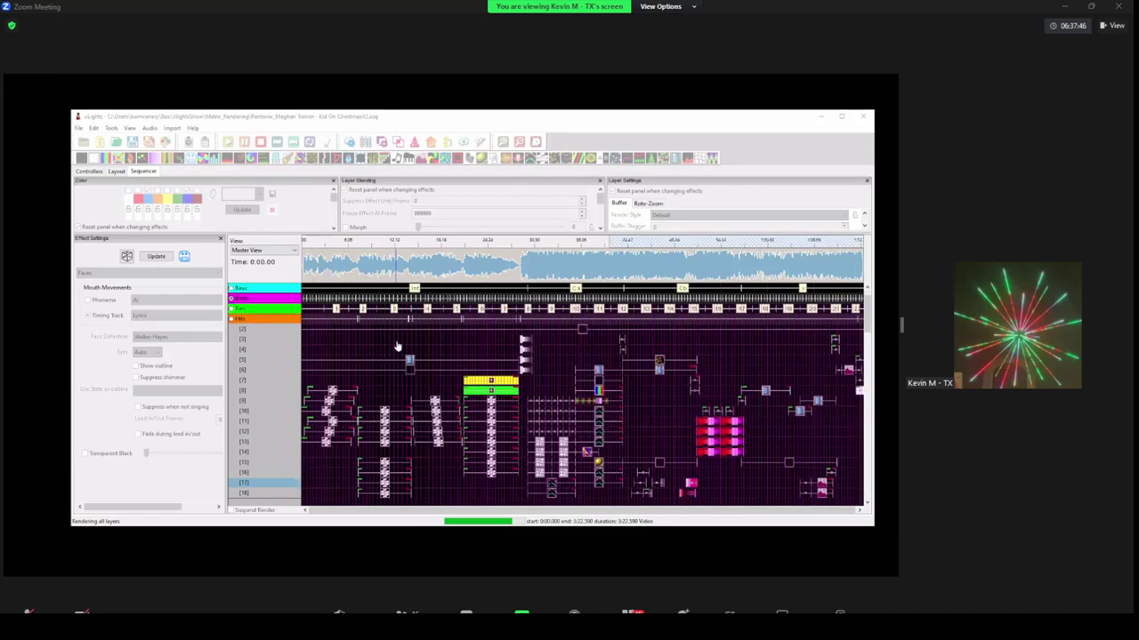
pyautogui.scroll(-3, 397, 346)
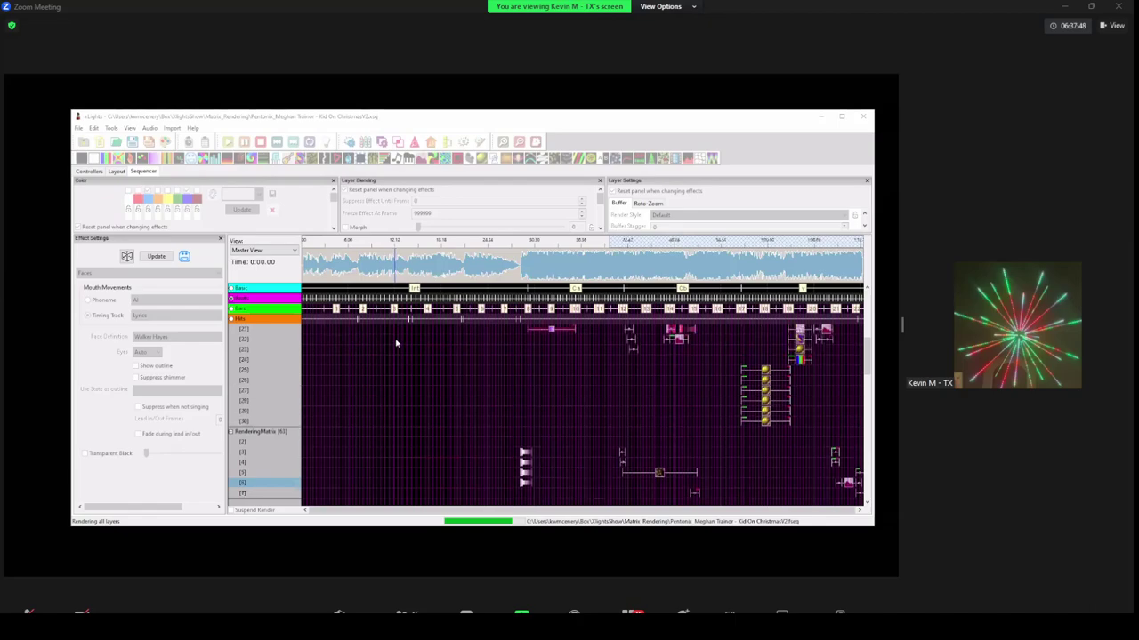
pyautogui.scroll(6, 397, 344)
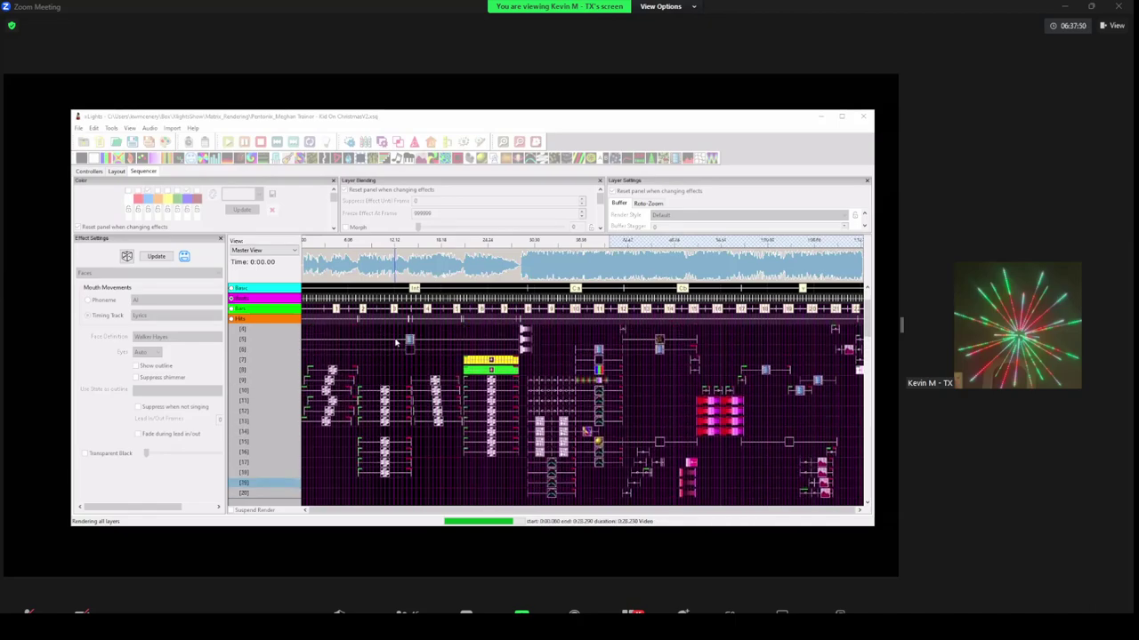
pyautogui.scroll(1, 396, 342)
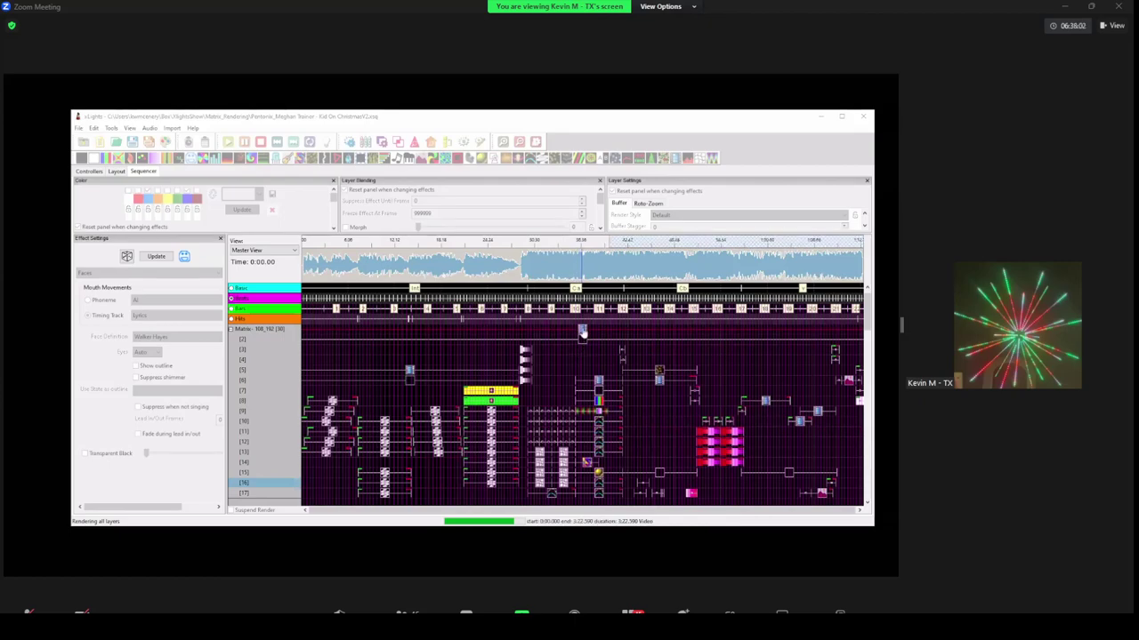
pyautogui.scroll(-2, 582, 333)
pyautogui.scroll(-6, 583, 333)
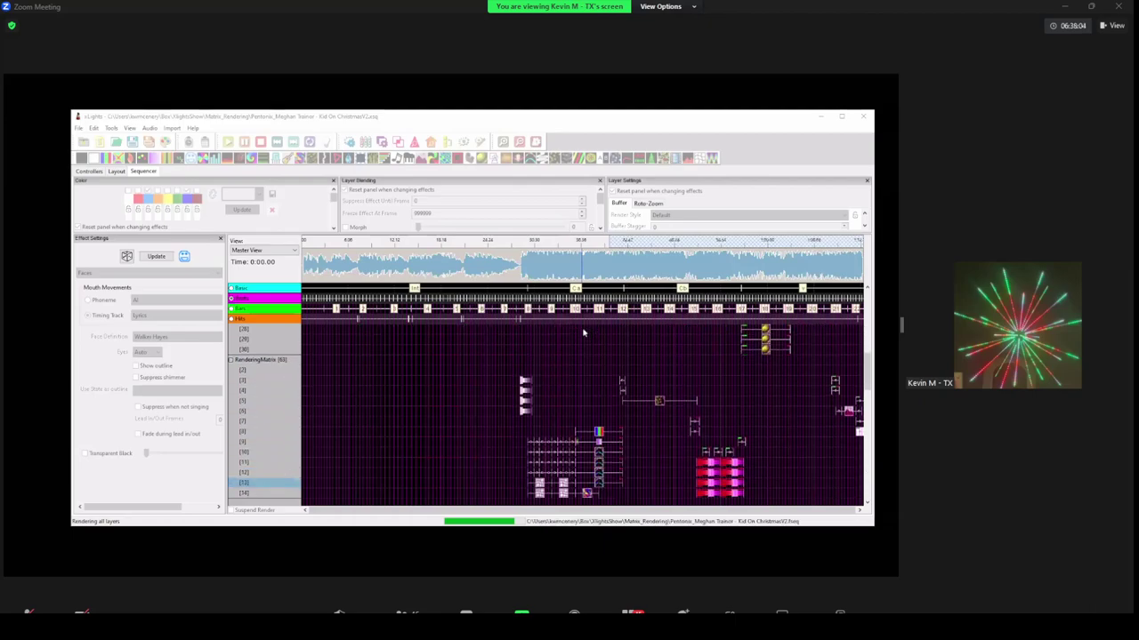
pyautogui.scroll(-1, 555, 354)
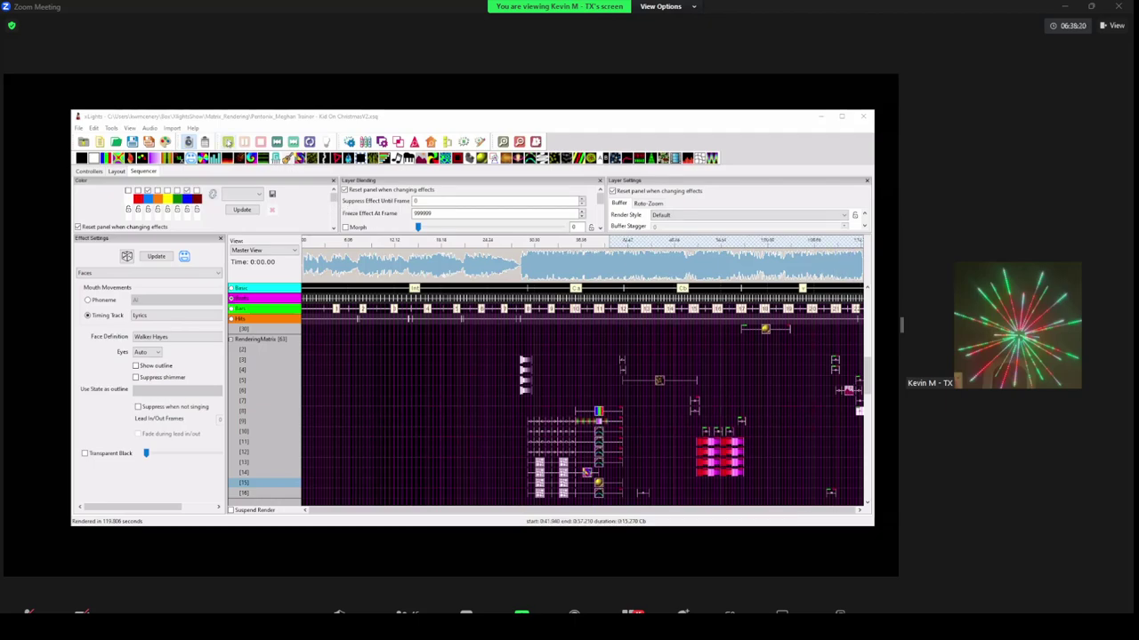
# - Play the Kid On ChristmasV2 sequence, check it in the House Preview, and close the preview
pyautogui.click(229, 142)
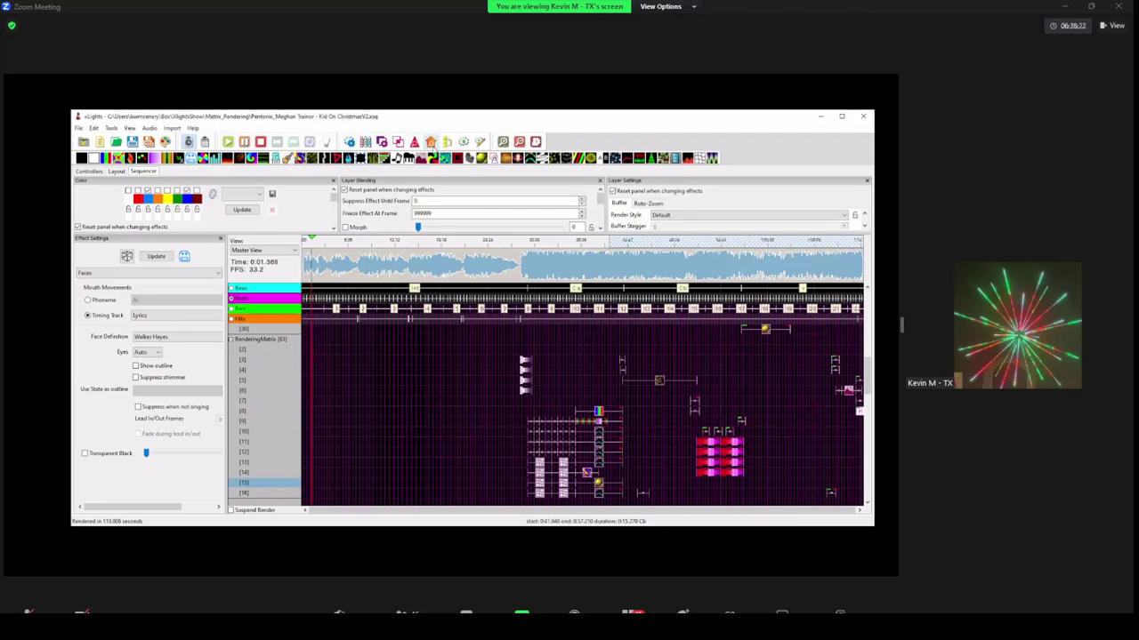
pyautogui.click(432, 148)
pyautogui.scroll(-3, 519, 299)
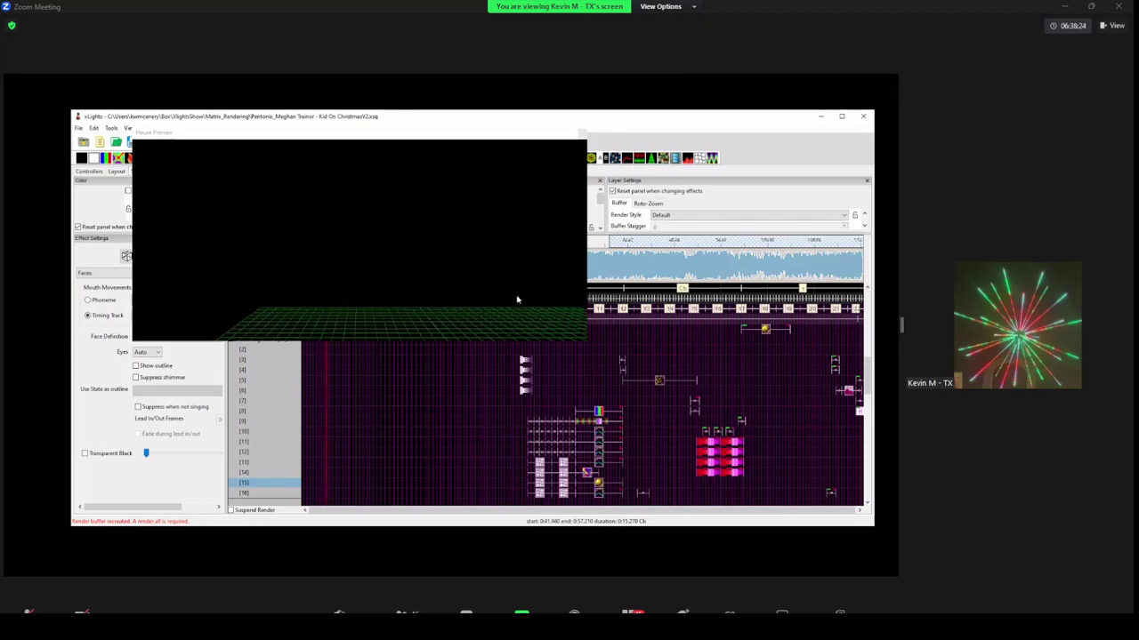
pyautogui.scroll(-3, 519, 288)
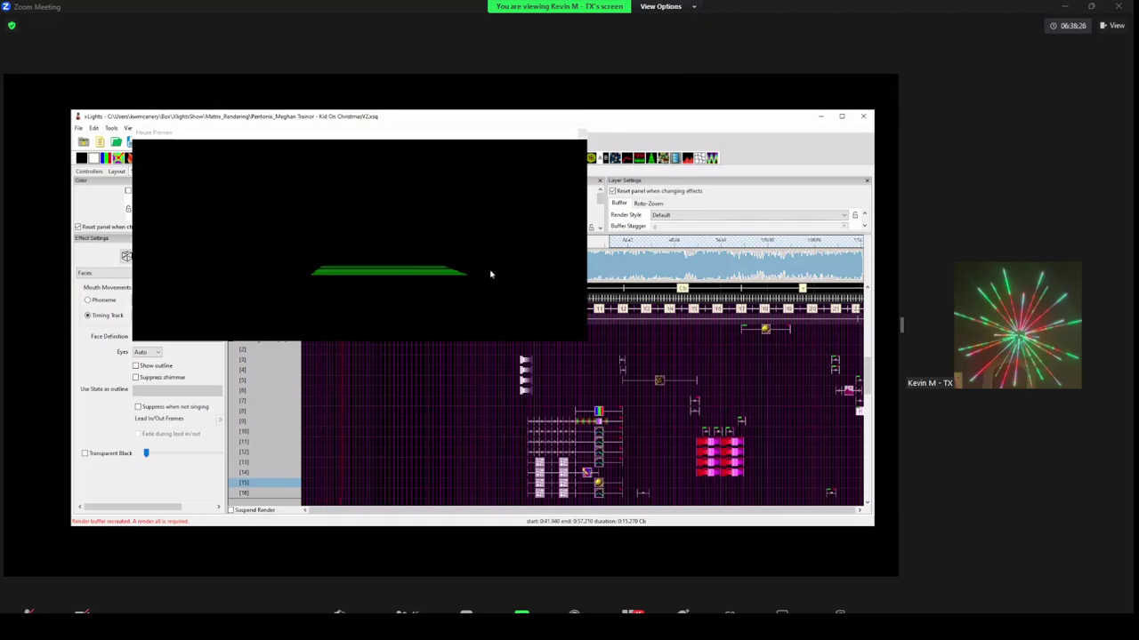
pyautogui.click(477, 145)
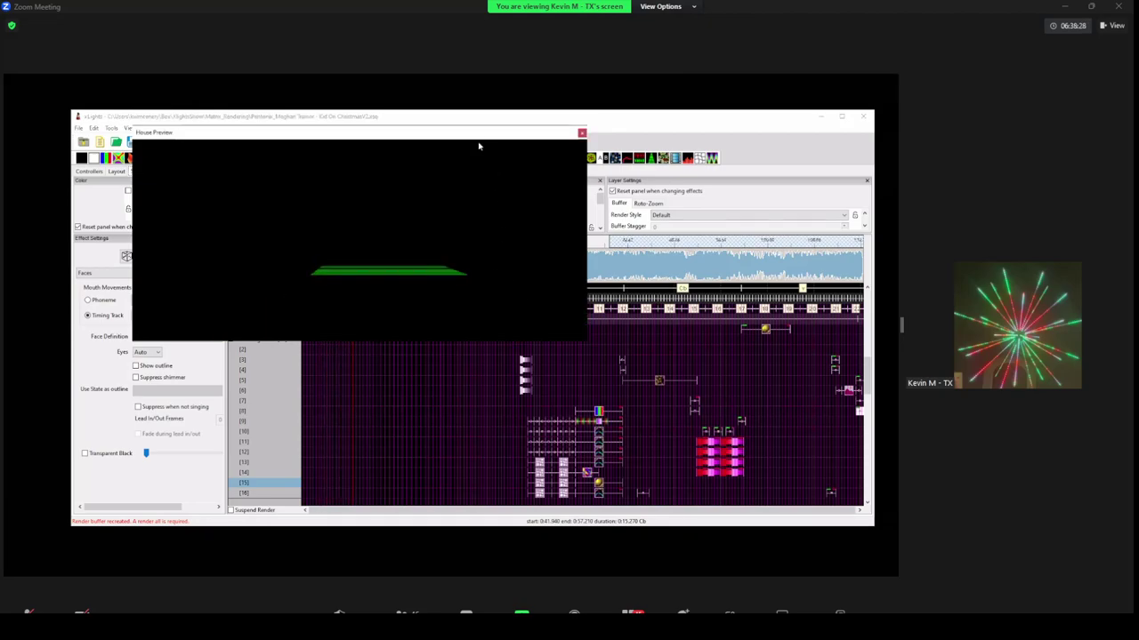
pyautogui.moveTo(514, 132); pyautogui.dragTo(564, 256)
pyautogui.click(437, 514)
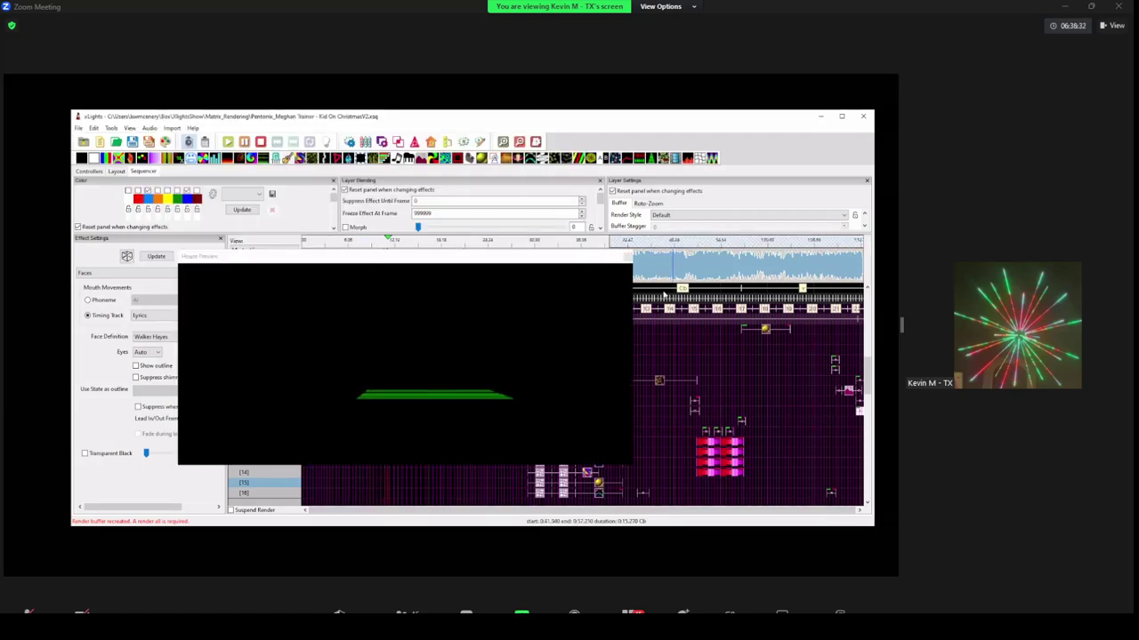
pyautogui.click(627, 257)
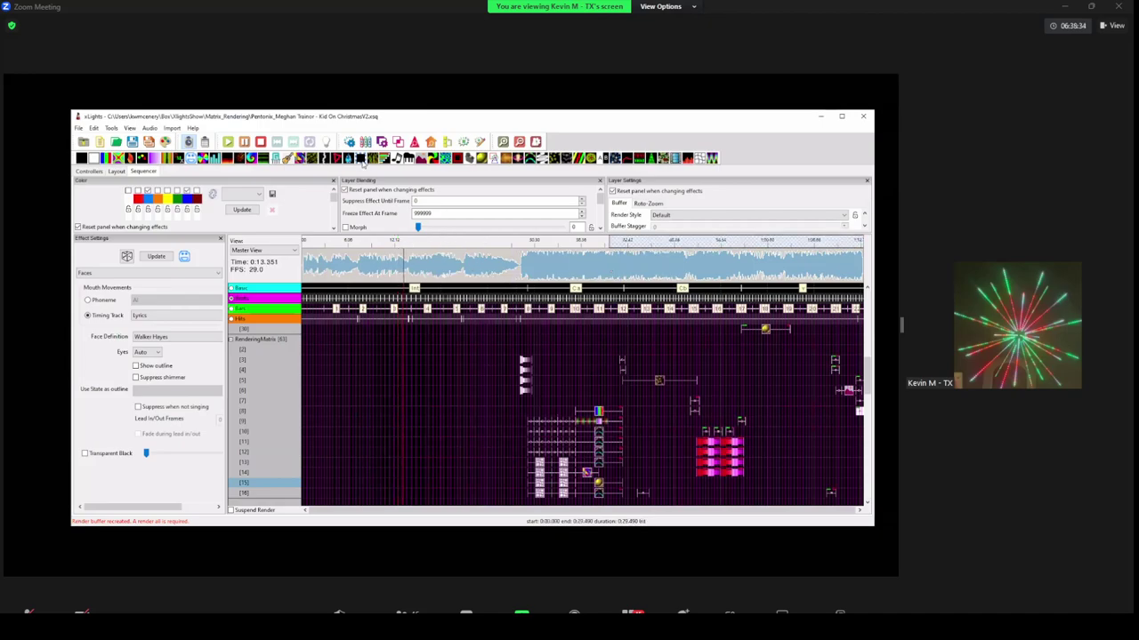
# - Stop the playback and render all effects in the Kid On ChristmasV2 sequence
pyautogui.click(258, 142)
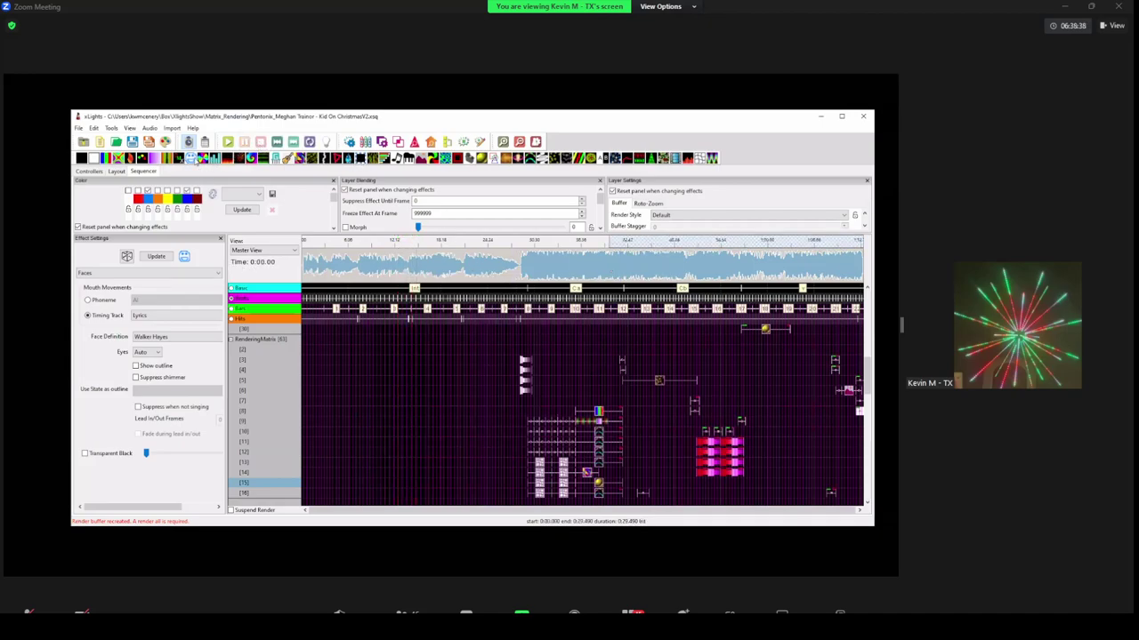
pyautogui.click(165, 142)
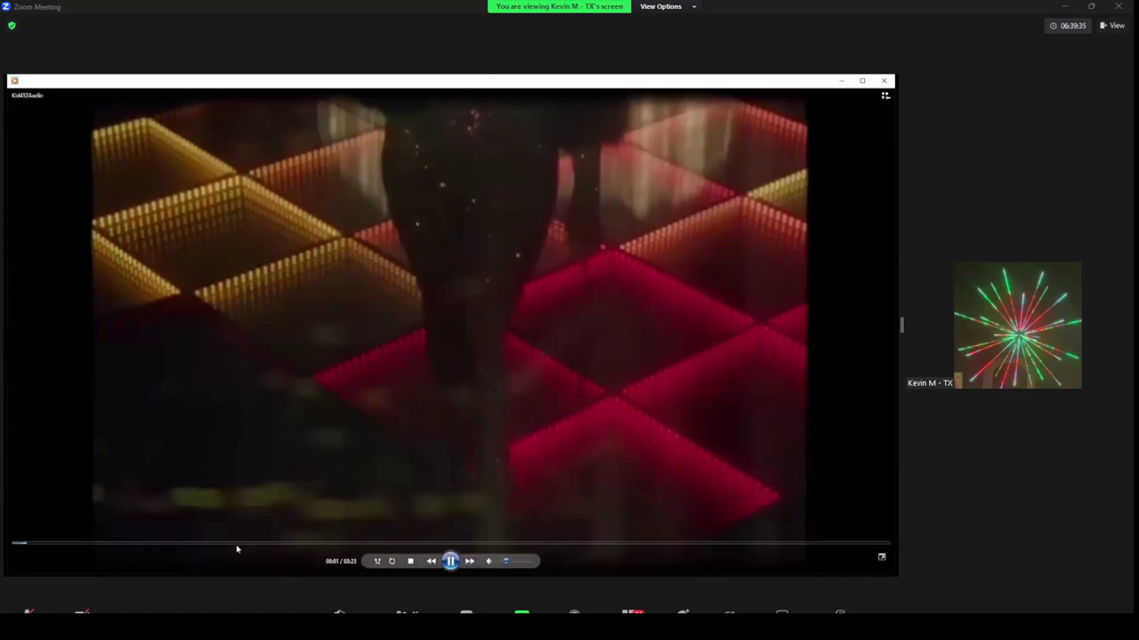
# - Skim the Kid On Christmas video in the media player around 0:47 and from an earlier point to about 1:21, and close it
pyautogui.moveTo(236, 546); pyautogui.dragTo(216, 544)
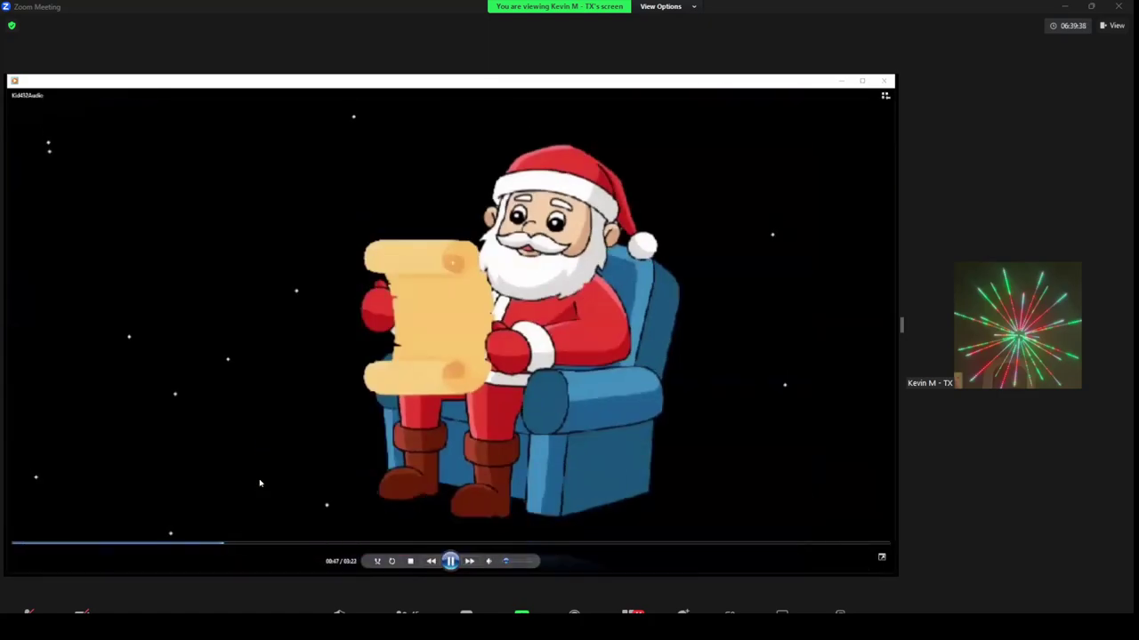
pyautogui.click(150, 545)
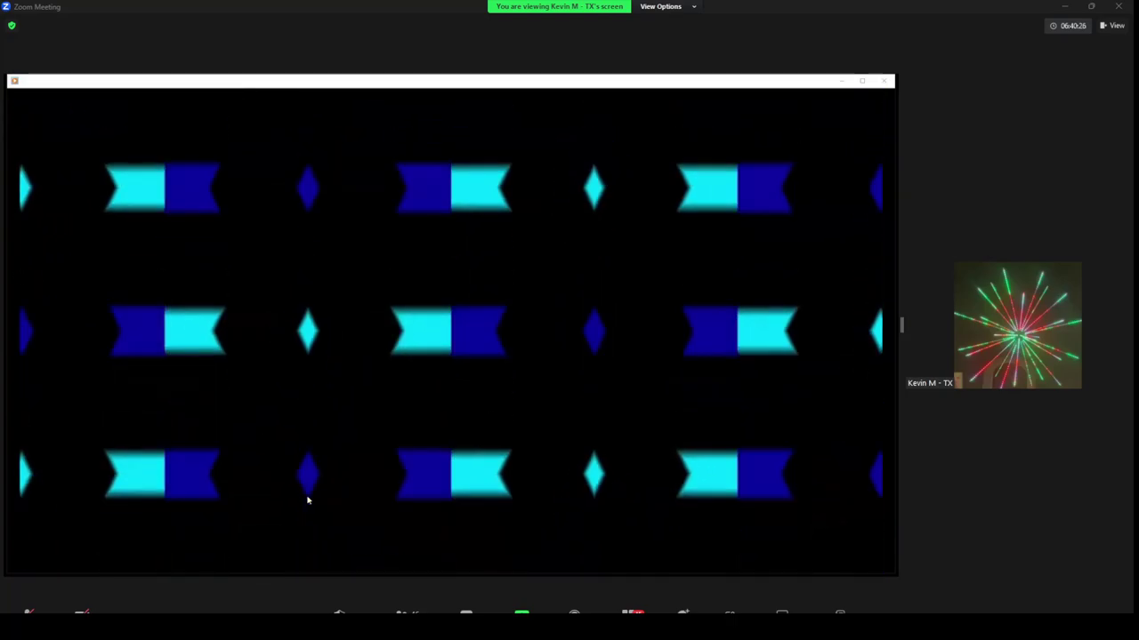
pyautogui.moveTo(348, 470)
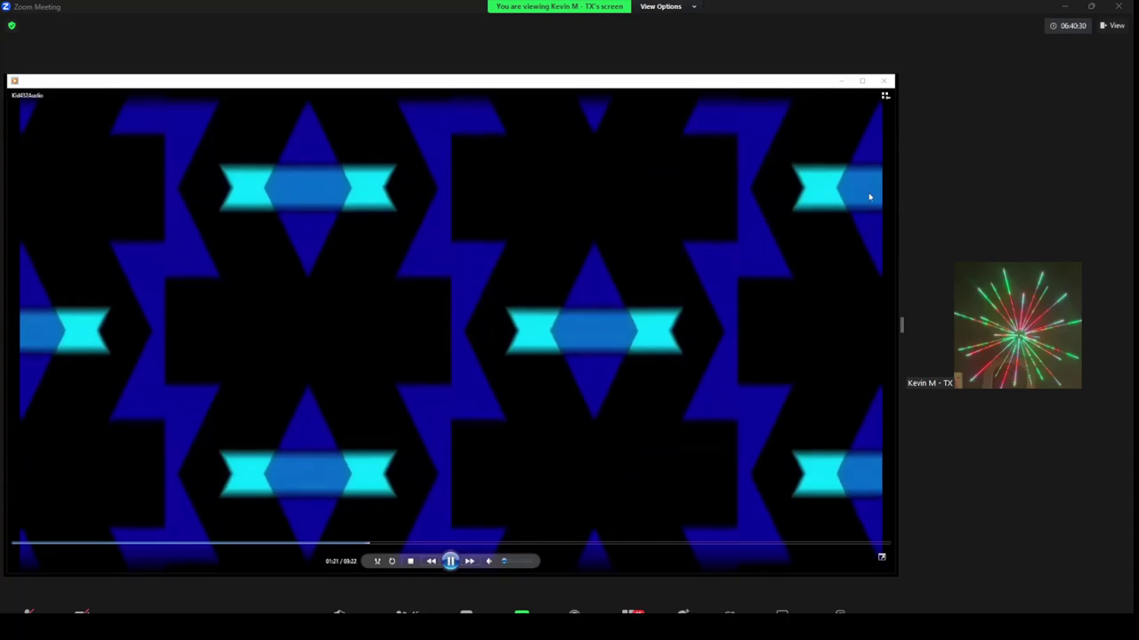
pyautogui.click(885, 82)
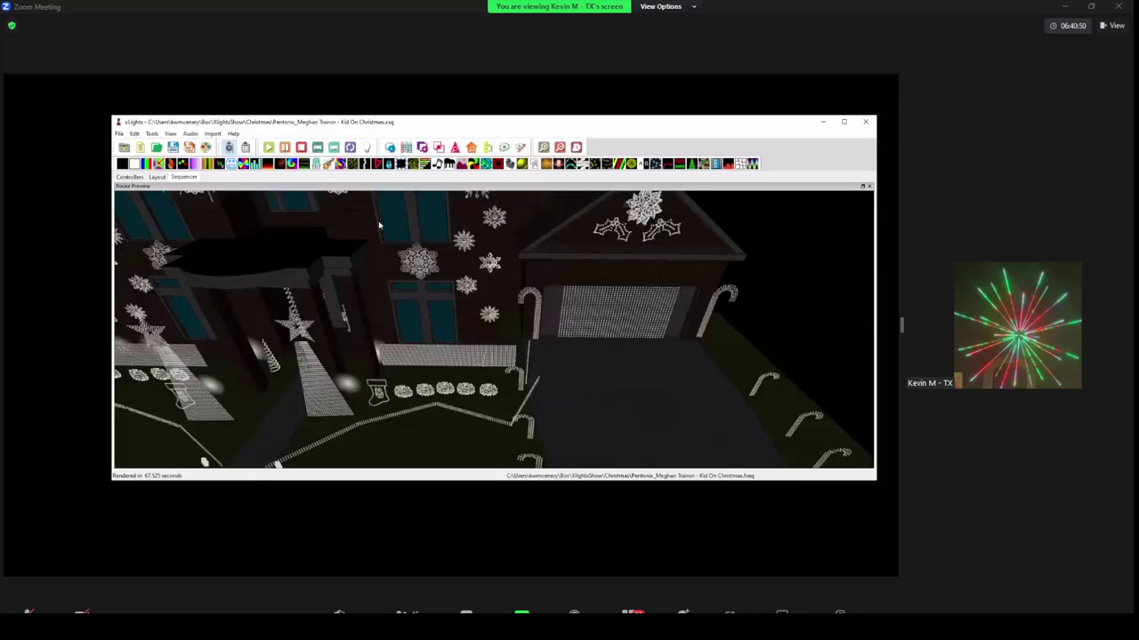
# - Play the Christmas folder's Kid On Christmas sequence, view the garage matrix and whole house in the House Preview, and make the window taller
pyautogui.click(268, 147)
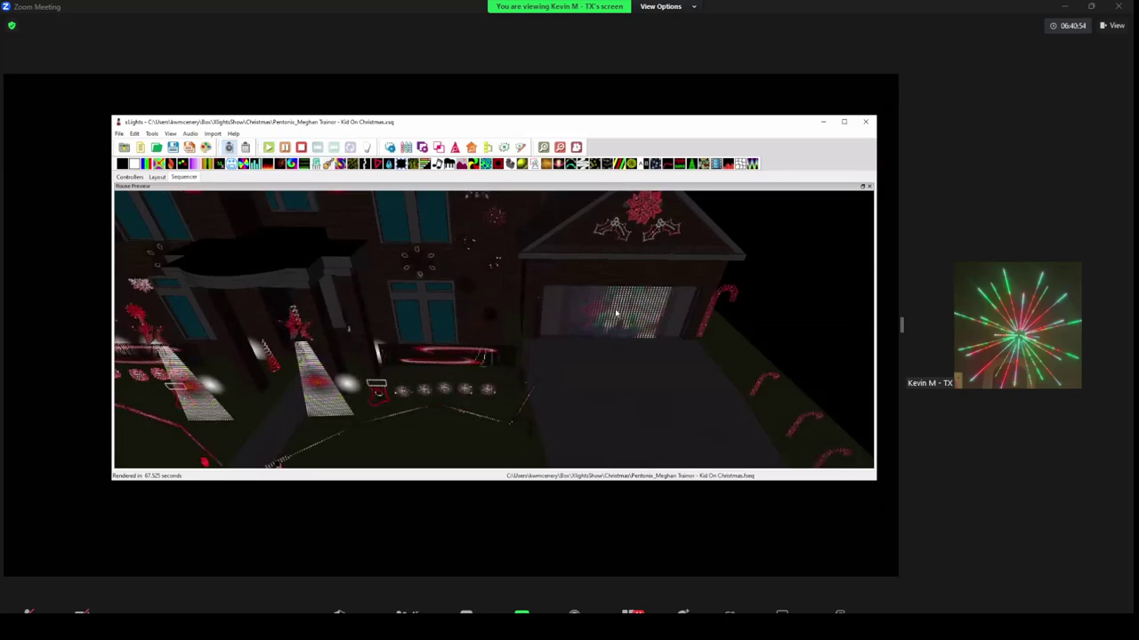
pyautogui.scroll(-5, 605, 329)
pyautogui.scroll(8, 603, 311)
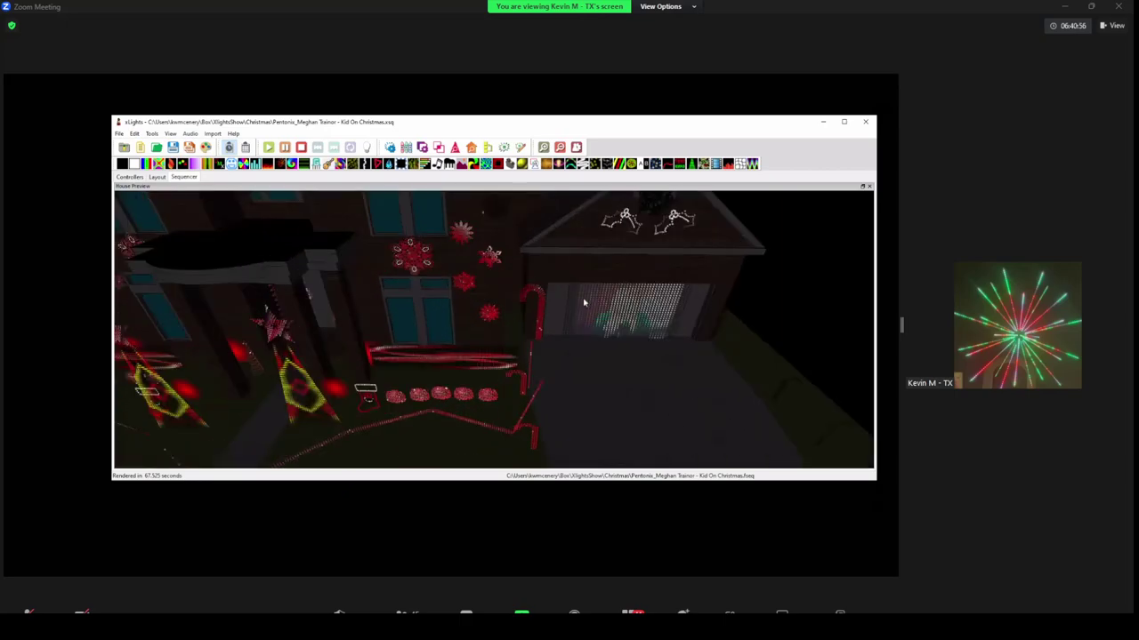
pyautogui.scroll(-8, 657, 305)
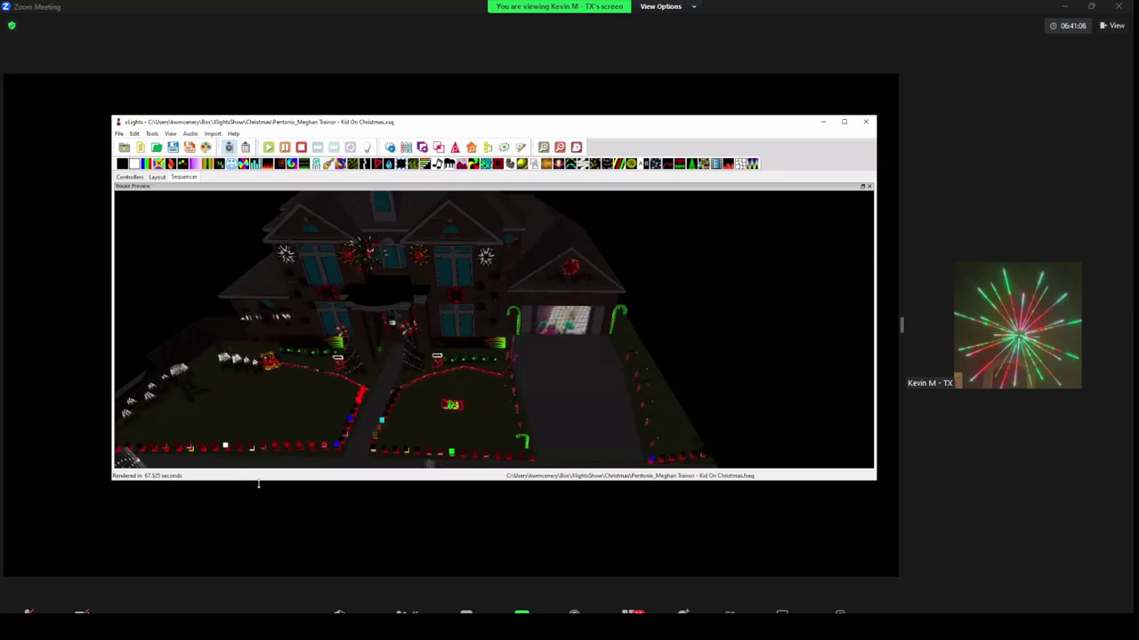
pyautogui.moveTo(255, 481); pyautogui.dragTo(249, 520)
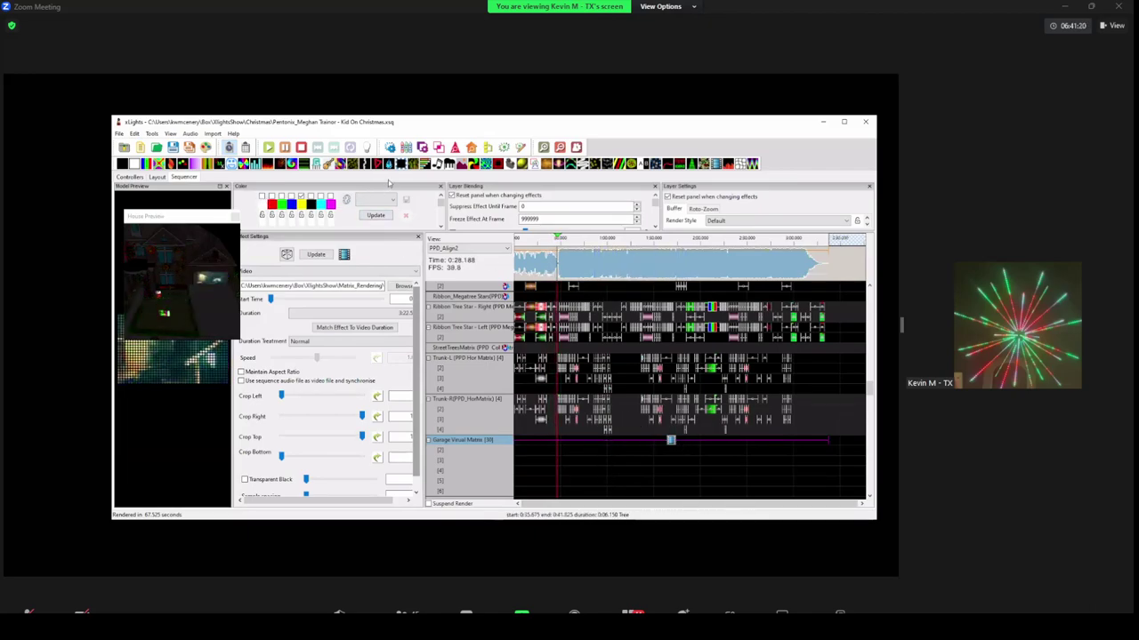
# - Watch the playback in the enlarged Model Preview and full-size House Preview, close the House Preview, and return to the Kid On ChristmasV2 sequence
pyautogui.click(225, 189)
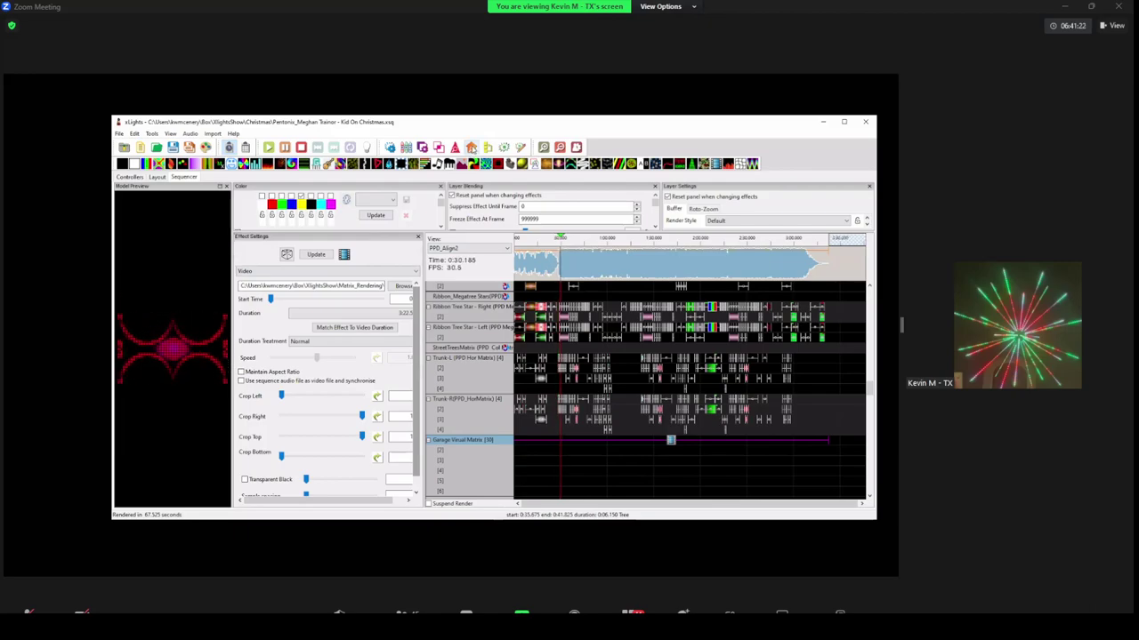
pyautogui.click(221, 188)
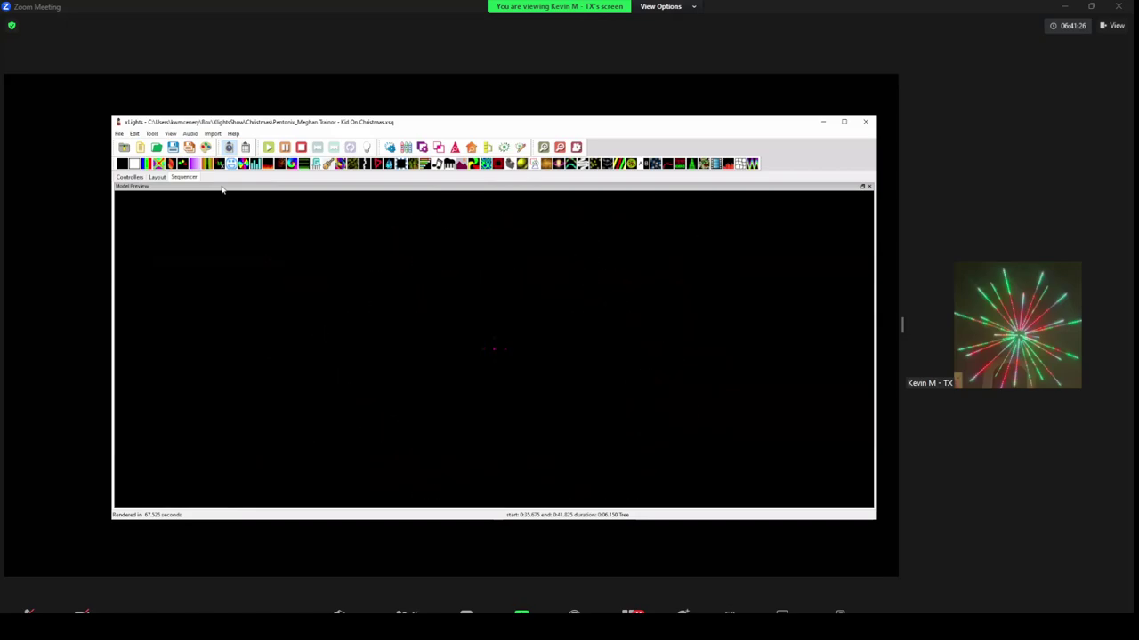
pyautogui.click(471, 148)
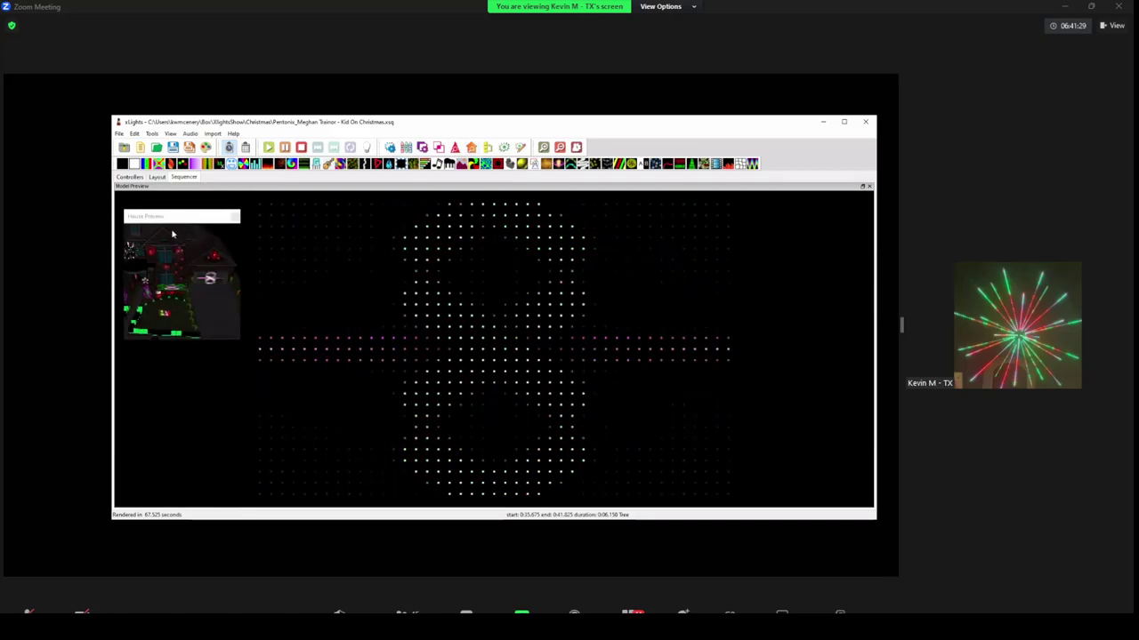
pyautogui.doubleClick(222, 218)
pyautogui.scroll(-3, 218, 224)
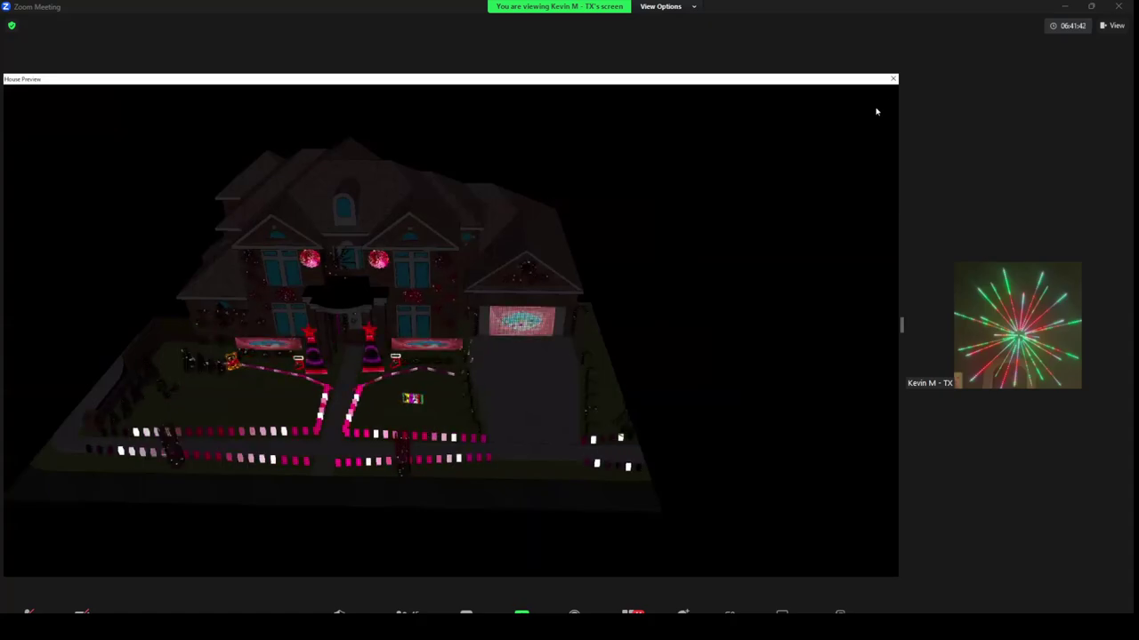
pyautogui.click(893, 80)
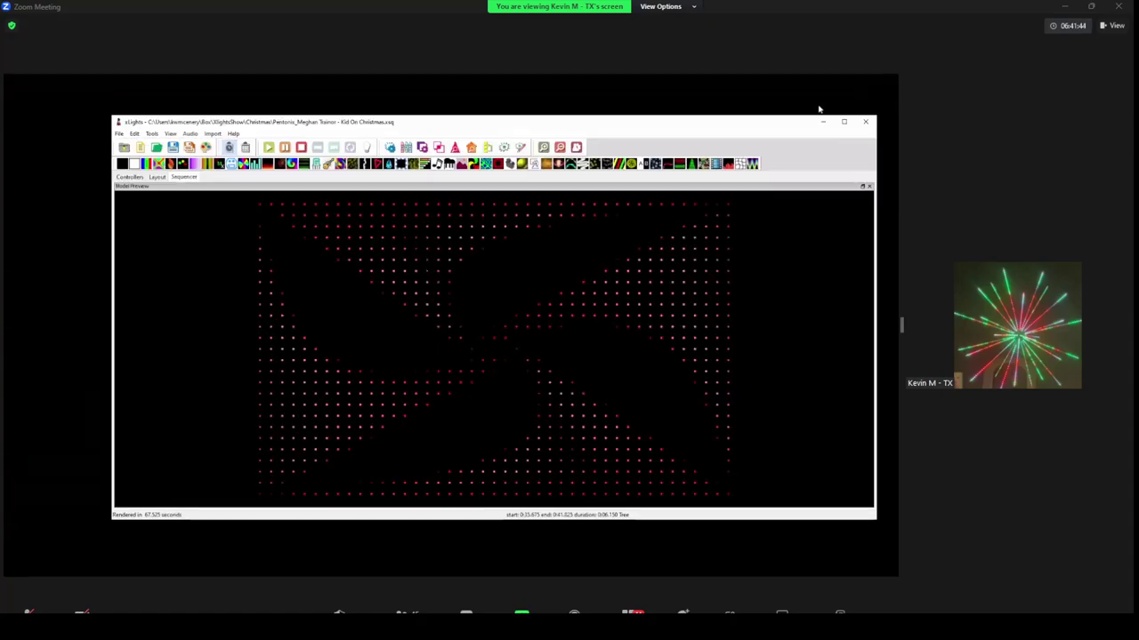
pyautogui.click(867, 124)
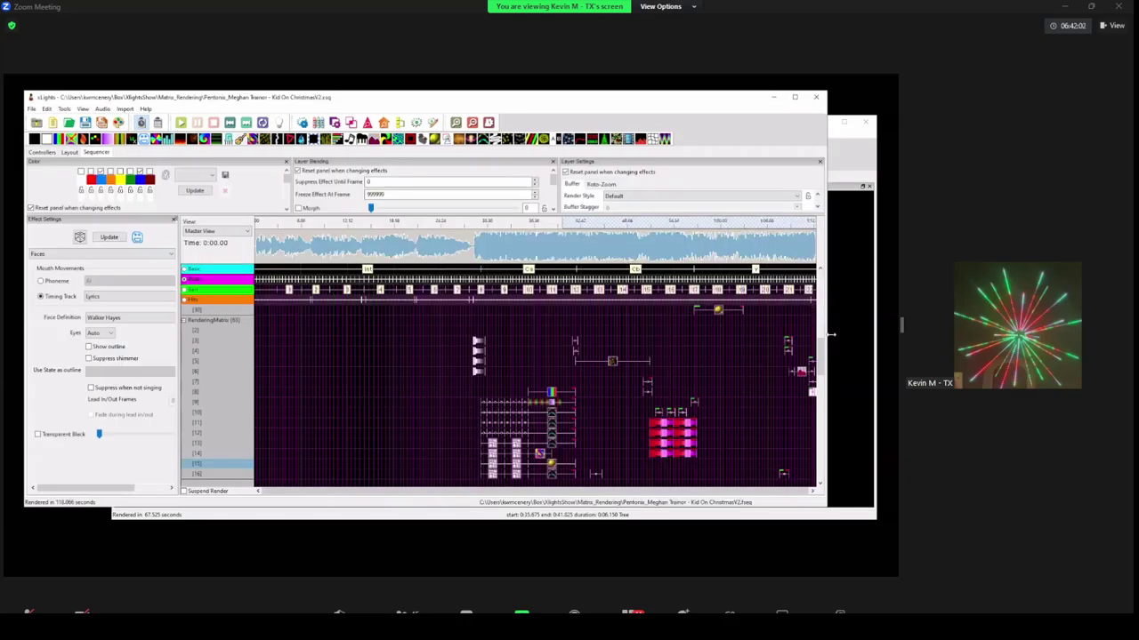
# - Examine the RenderingMatrix layers, comparing the upper effect layers with the video and effects on layers 31 to 36
pyautogui.moveTo(820, 354); pyautogui.dragTo(830, 400)
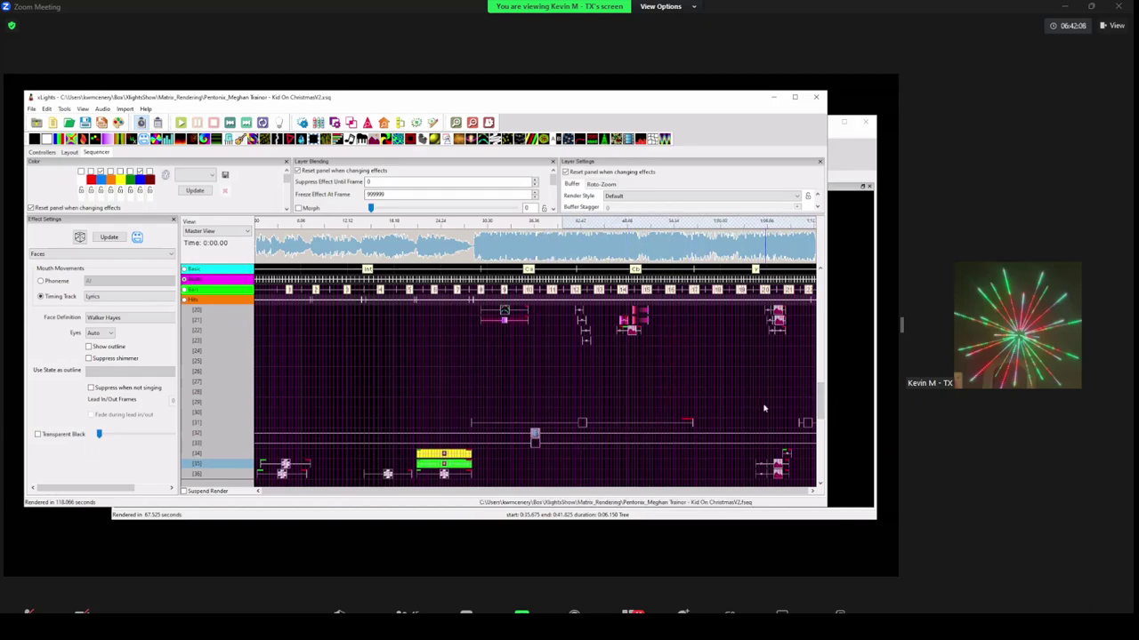
pyautogui.scroll(5, 809, 377)
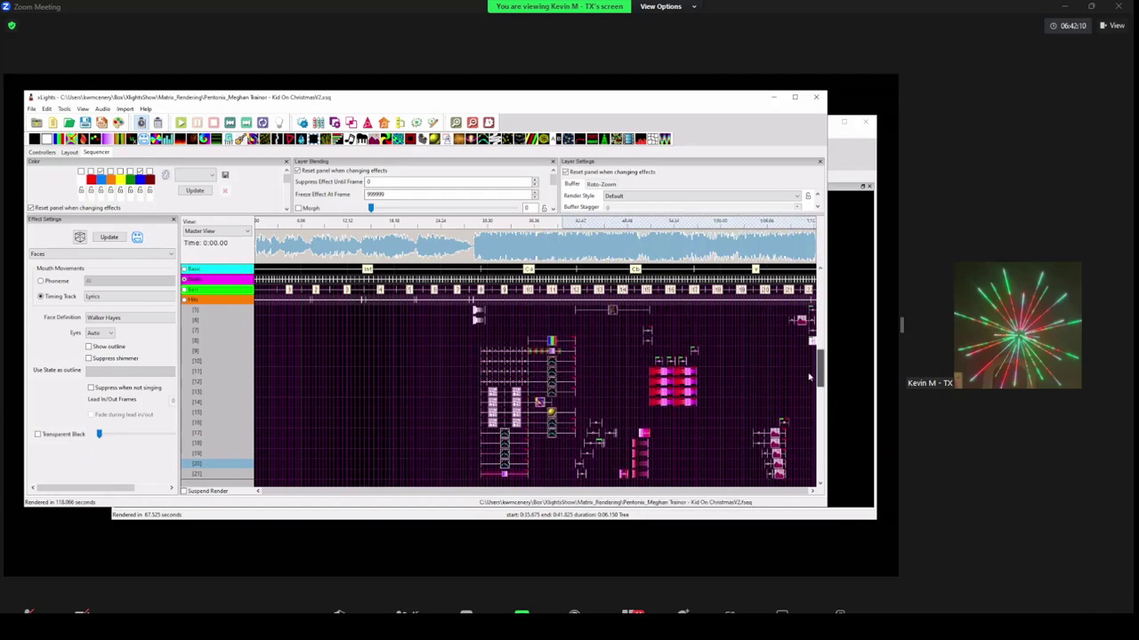
pyautogui.scroll(3, 808, 377)
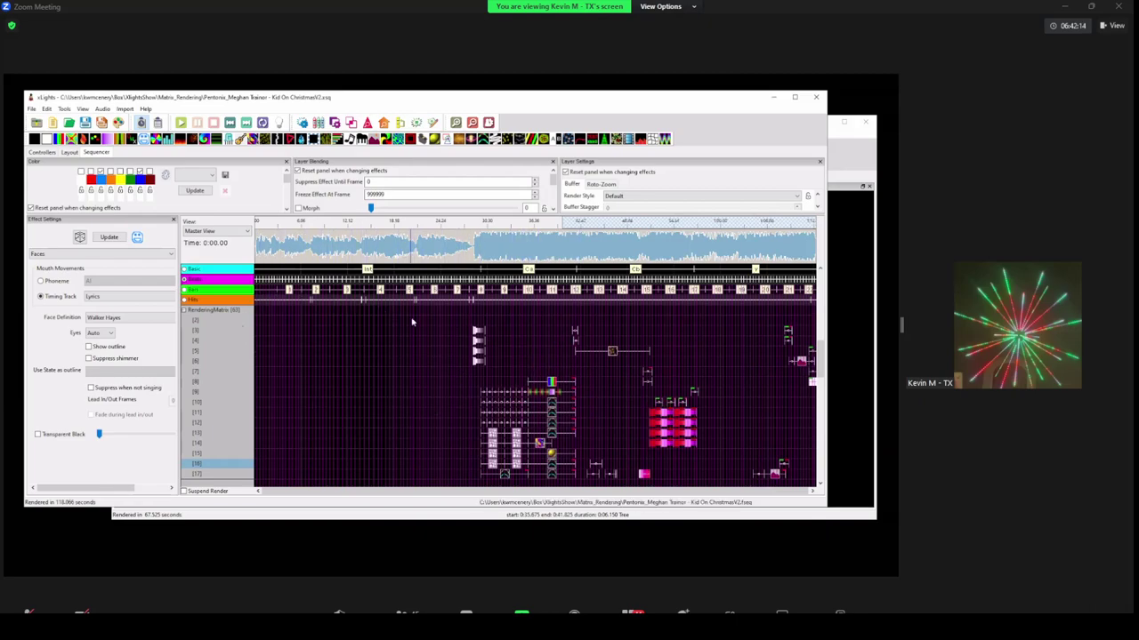
pyautogui.scroll(-2, 822, 381)
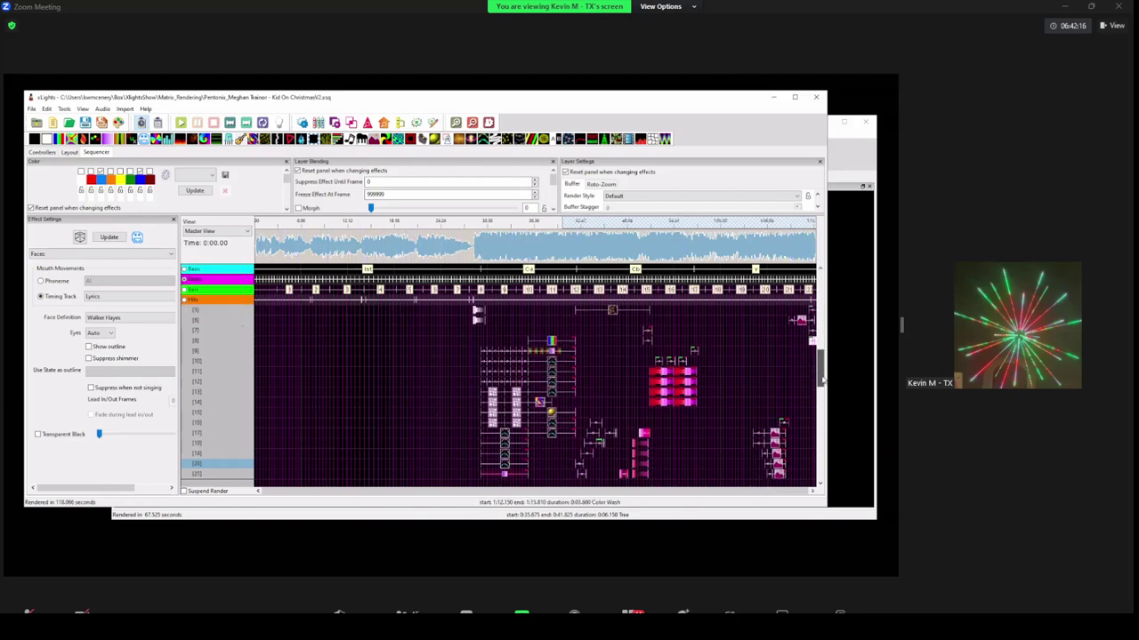
pyautogui.moveTo(821, 381); pyautogui.dragTo(823, 409)
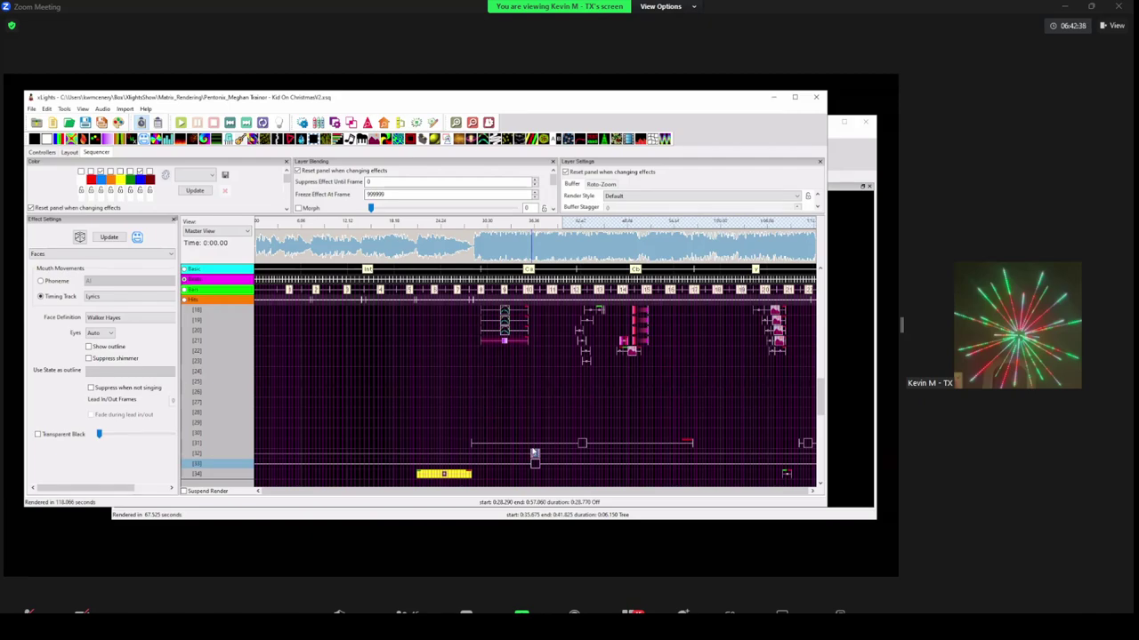
pyautogui.scroll(3, 594, 418)
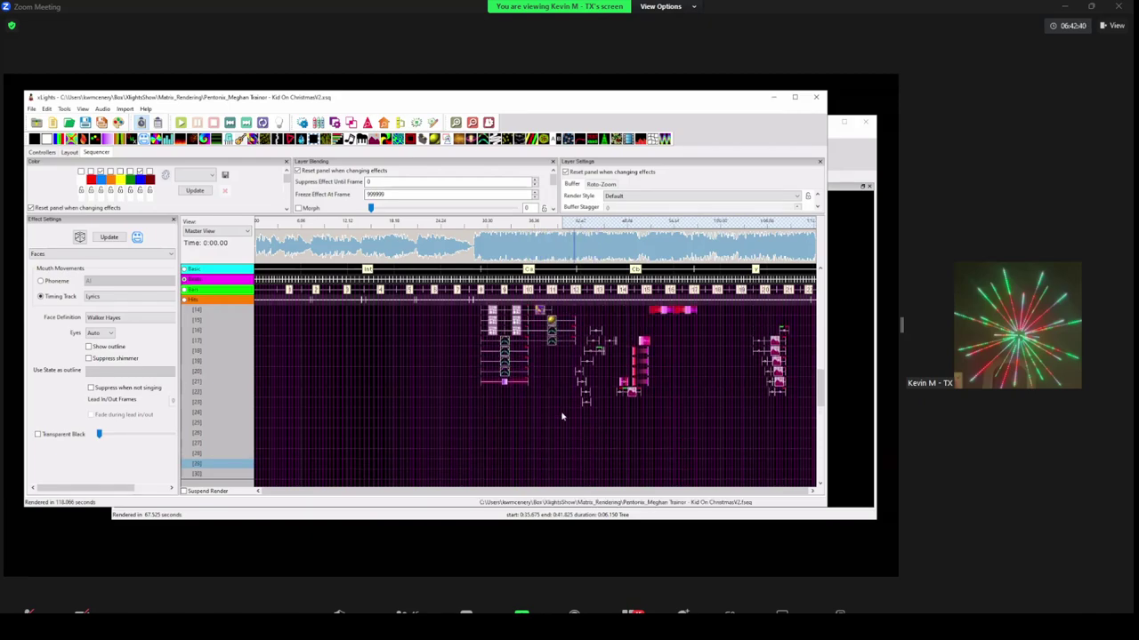
pyautogui.scroll(-1, 400, 373)
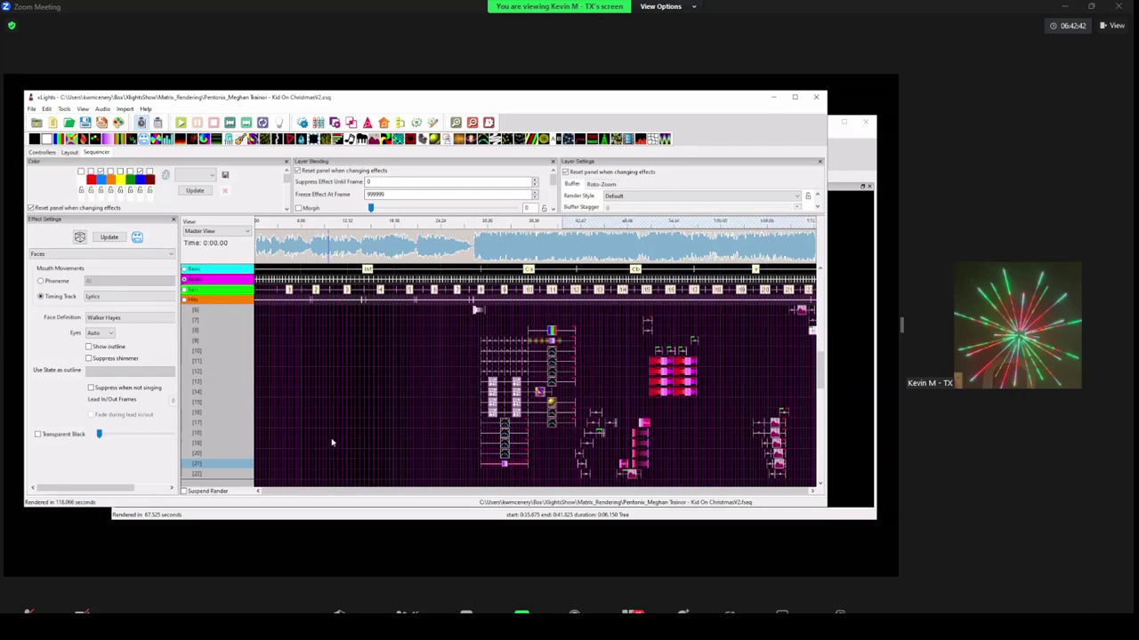
# - Examine the RenderingMatrix layers, comparing the upper effect layers with the Video effect on layer 32 and the Off effect on layer 33
pyautogui.scroll(1, 355, 374)
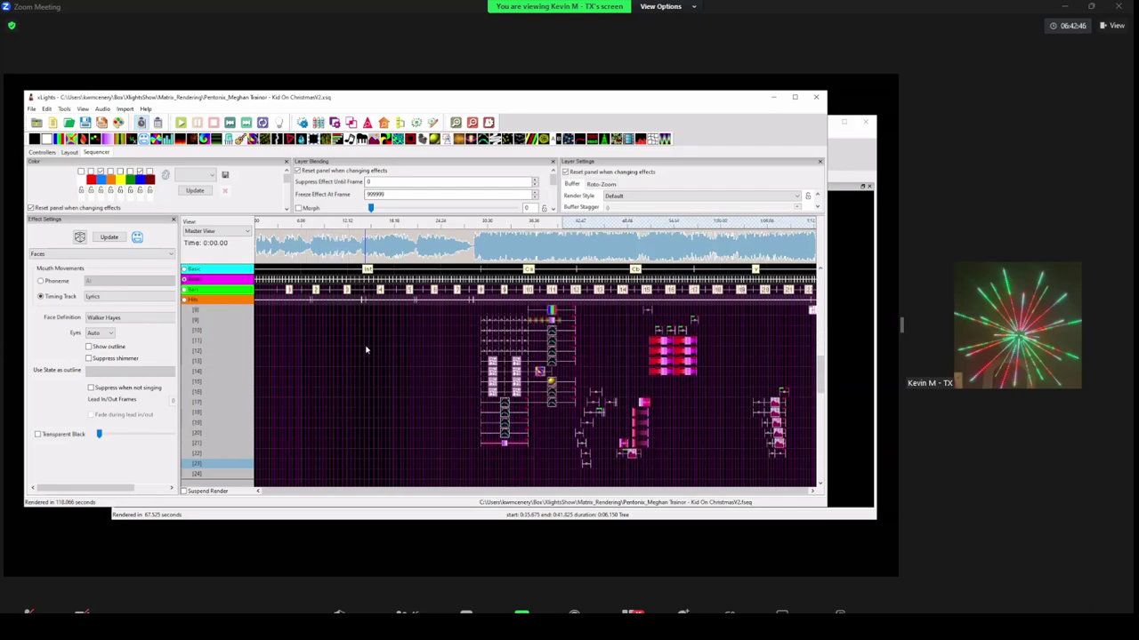
pyautogui.scroll(-4, 366, 350)
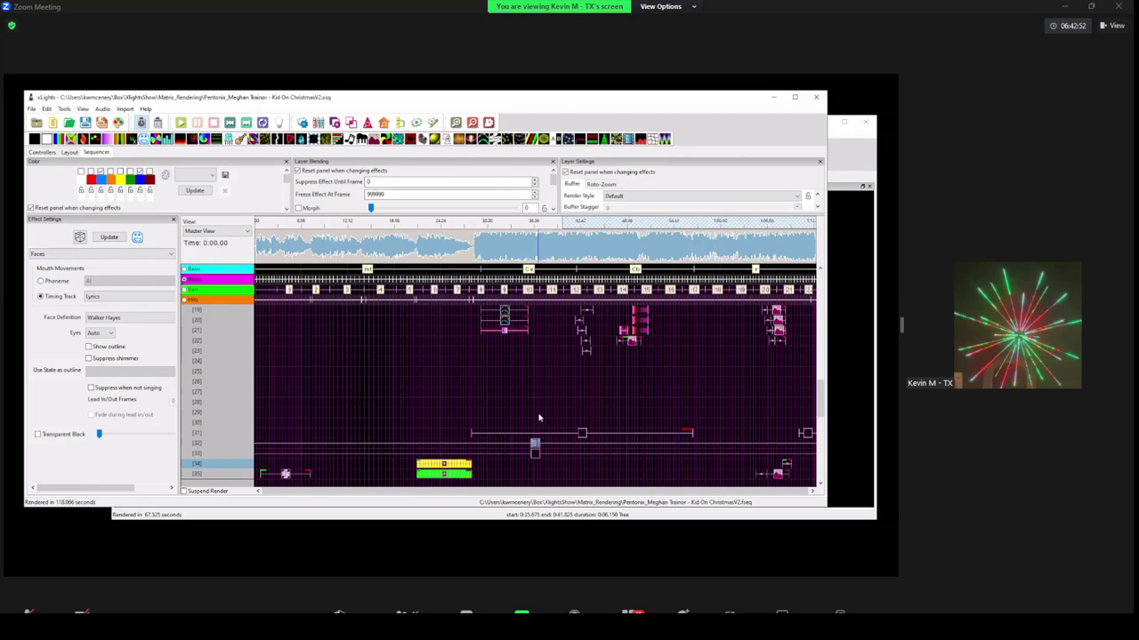
pyautogui.scroll(1, 538, 417)
pyautogui.scroll(6, 537, 417)
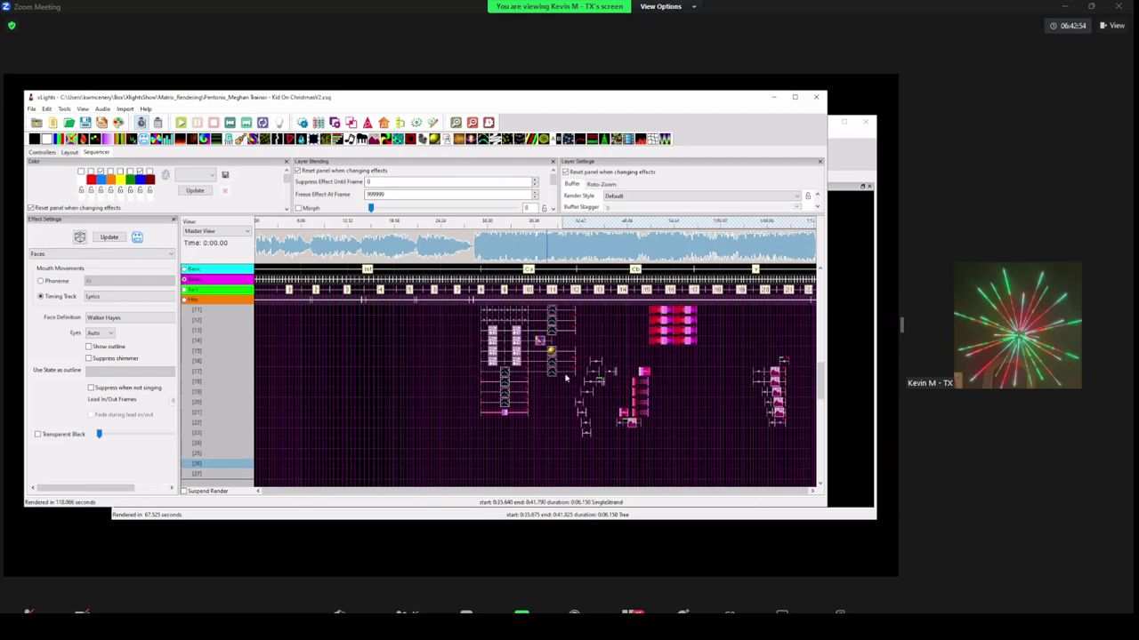
pyautogui.scroll(-5, 512, 388)
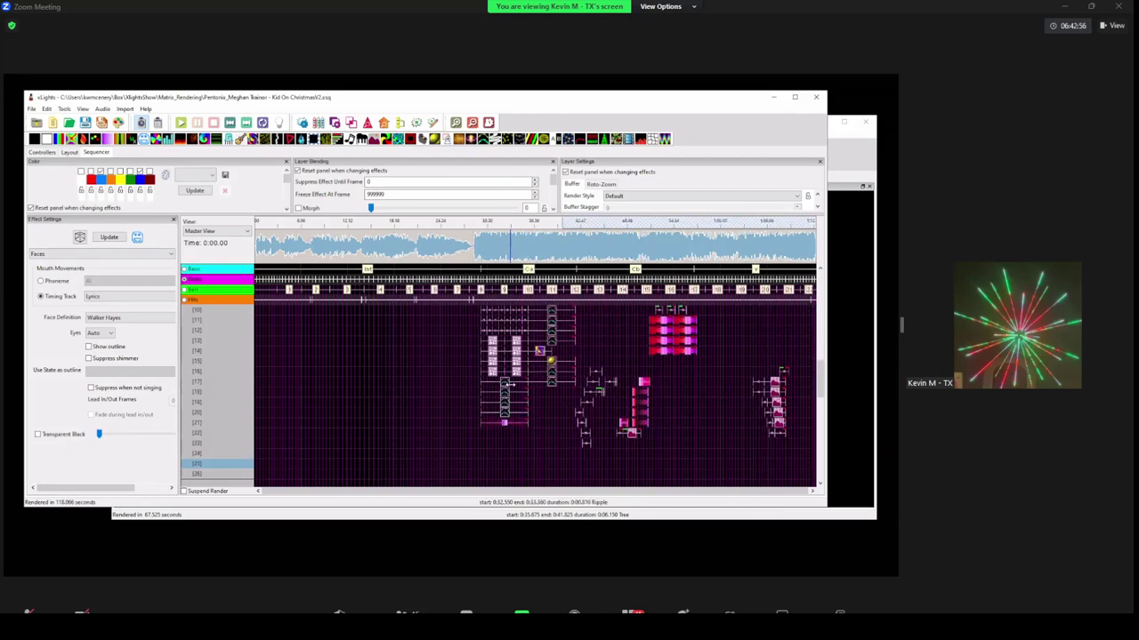
pyautogui.scroll(-1, 512, 389)
pyautogui.click(534, 464)
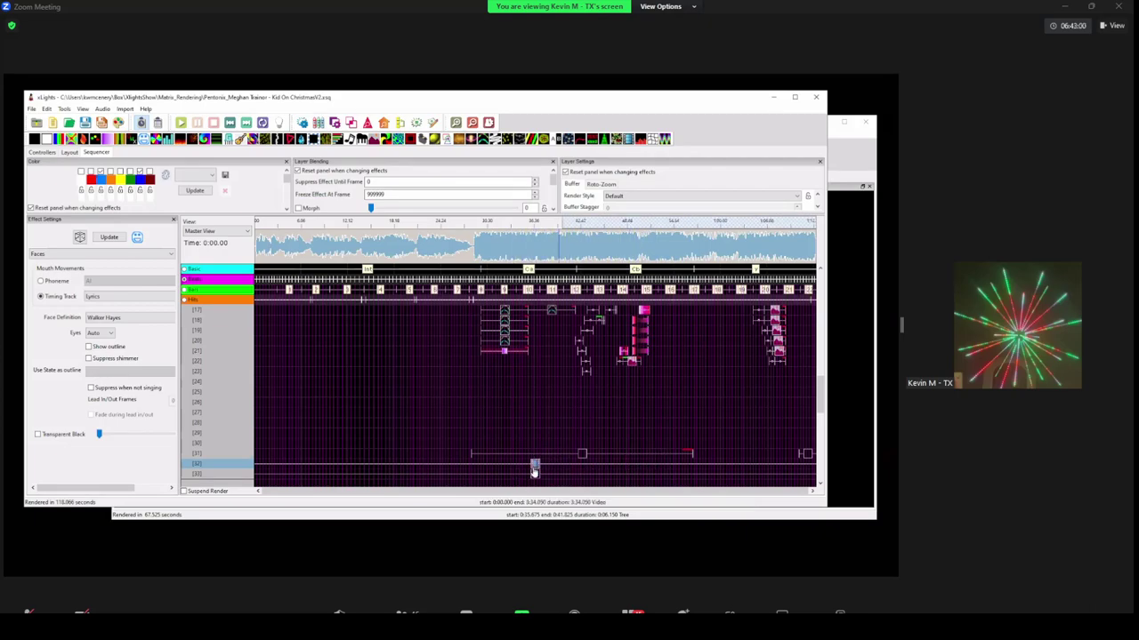
pyautogui.click(534, 472)
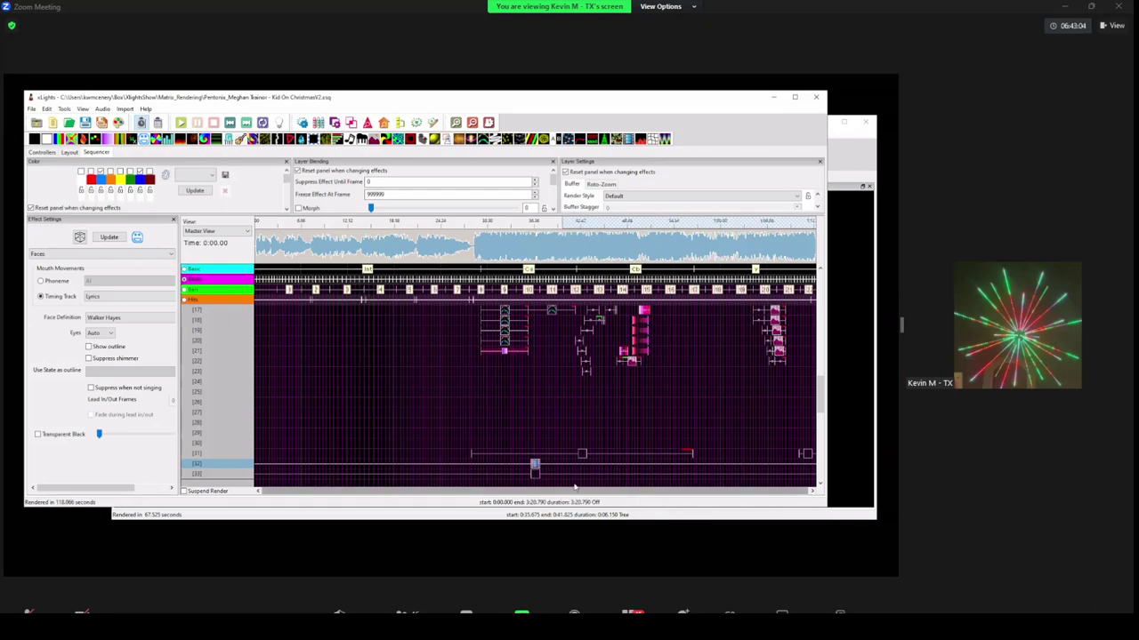
# - Minimize the Kid On ChristmasV2 window, switch to the xlightsVideos presentation in PowerPoint, and show slide 24 on FPP video file naming
pyautogui.click(676, 269)
pyautogui.click(773, 96)
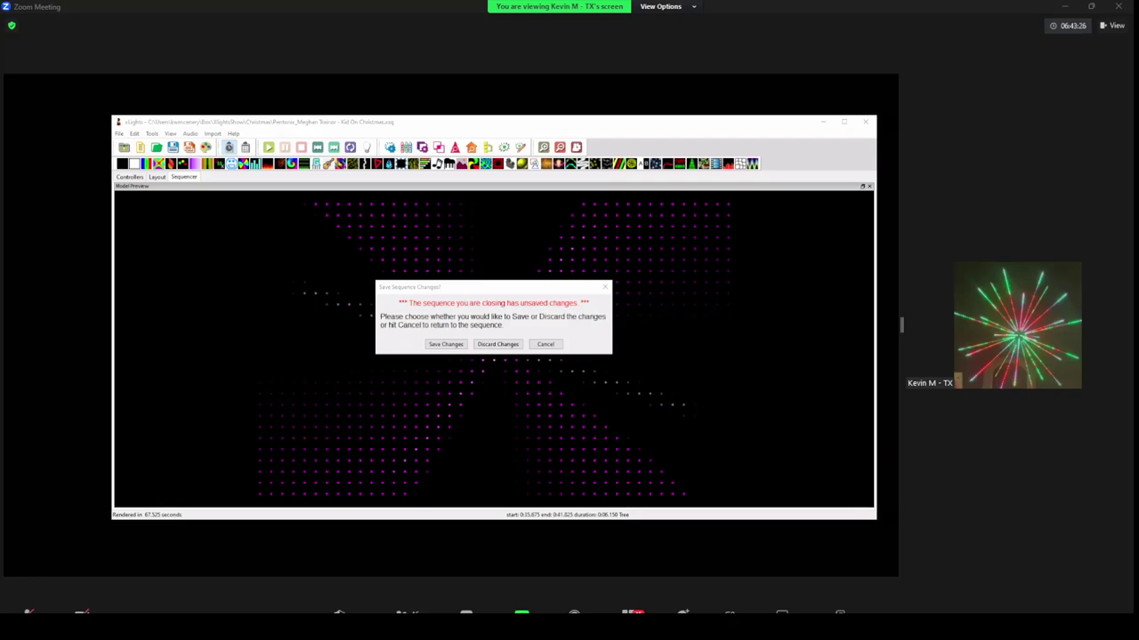
pyautogui.hotkey('alt', 'Tab')
pyautogui.scroll(1, 196, 317)
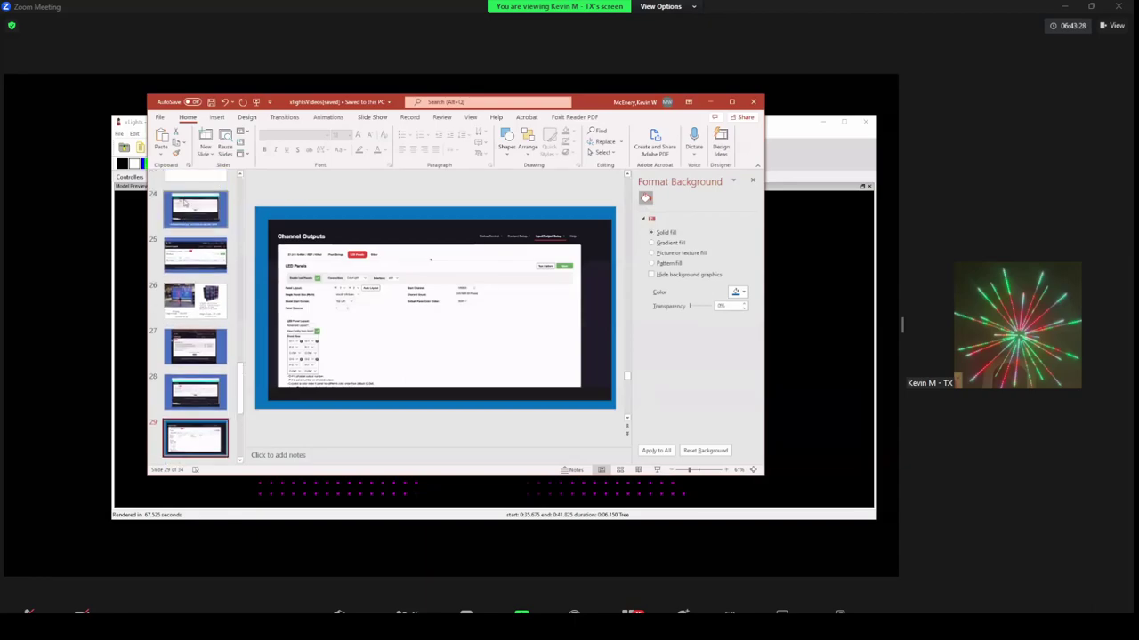
pyautogui.click(195, 260)
pyautogui.scroll(1, 188, 249)
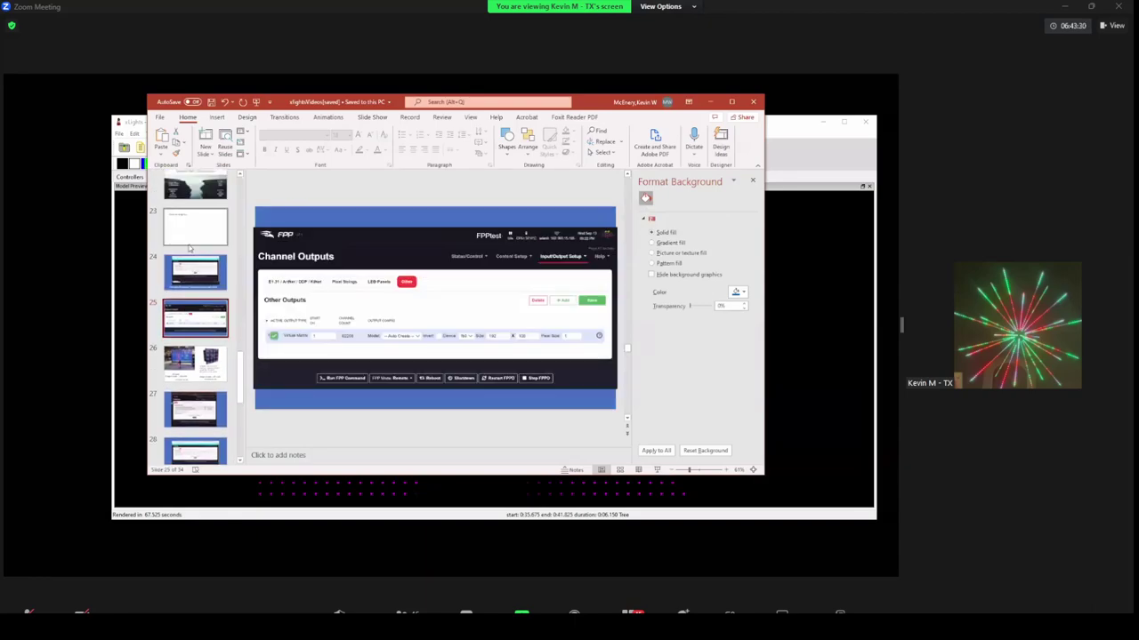
pyautogui.click(187, 245)
pyautogui.click(188, 265)
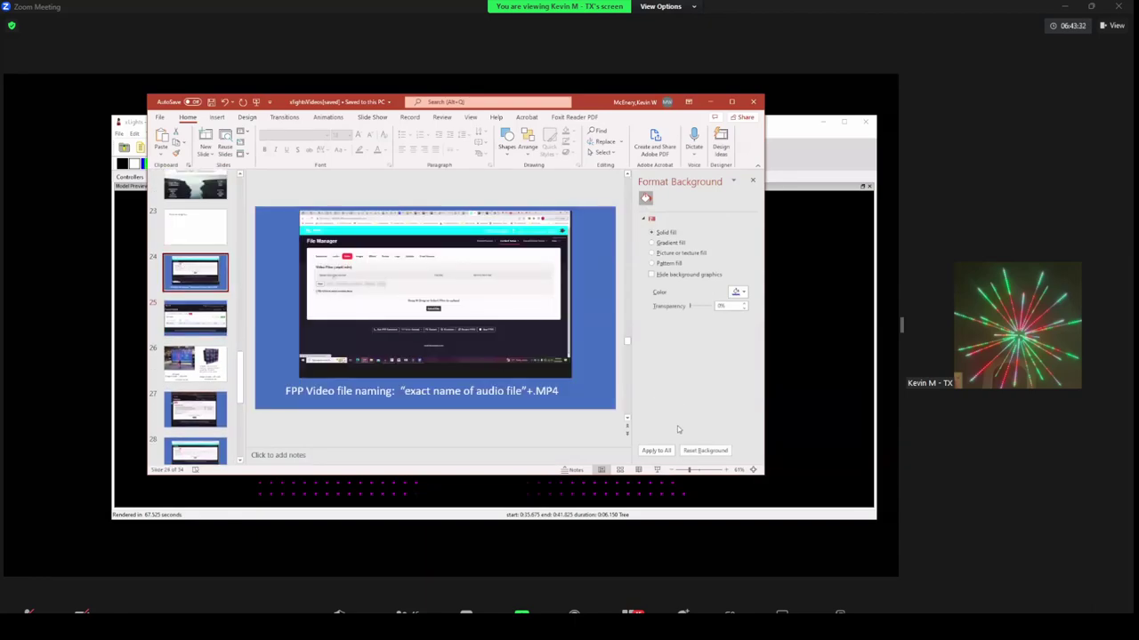
# - Zoom slide 24 to 75%, enlarge the presentation window, and view slide 25 on FPP outputs and slide 26 on P5 panels
pyautogui.moveTo(688, 472); pyautogui.dragTo(693, 472)
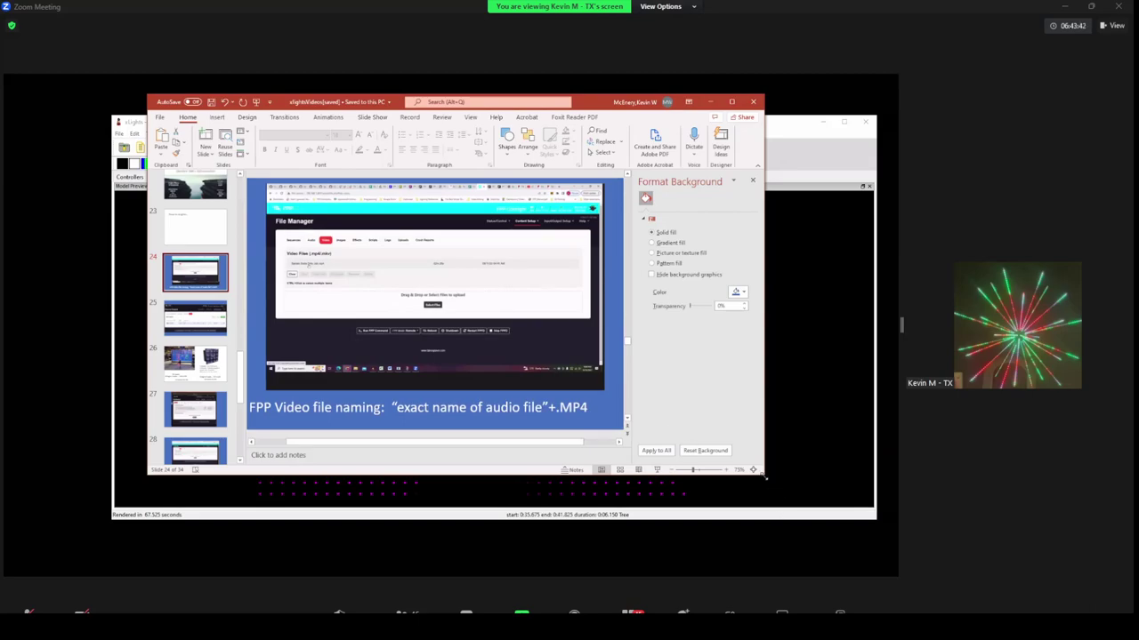
pyautogui.moveTo(765, 478); pyautogui.dragTo(842, 556)
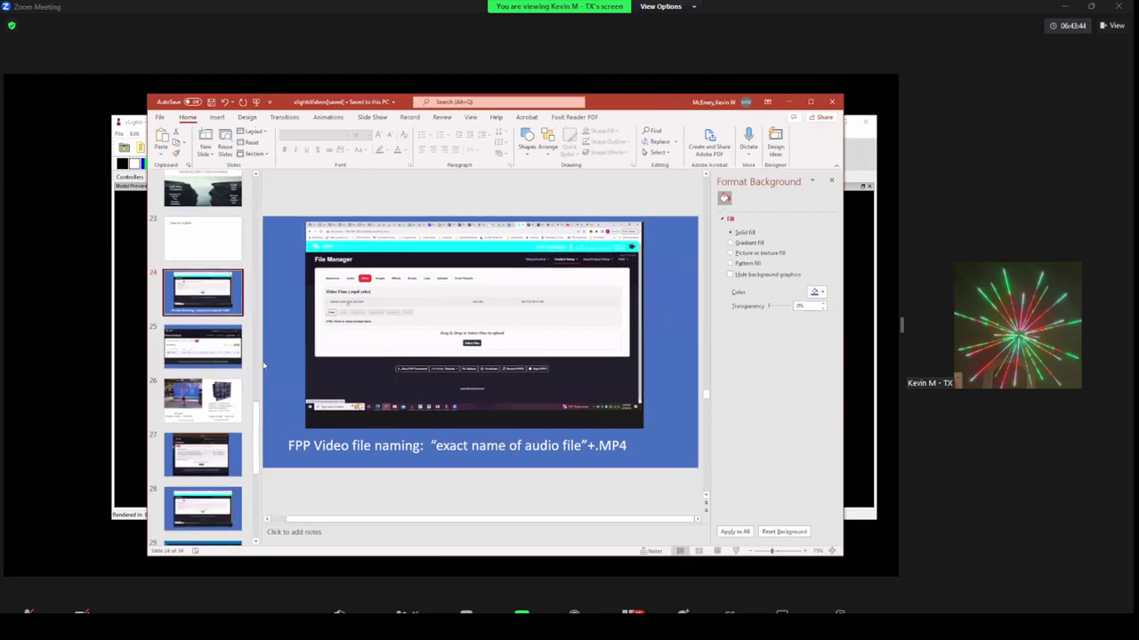
pyautogui.click(214, 360)
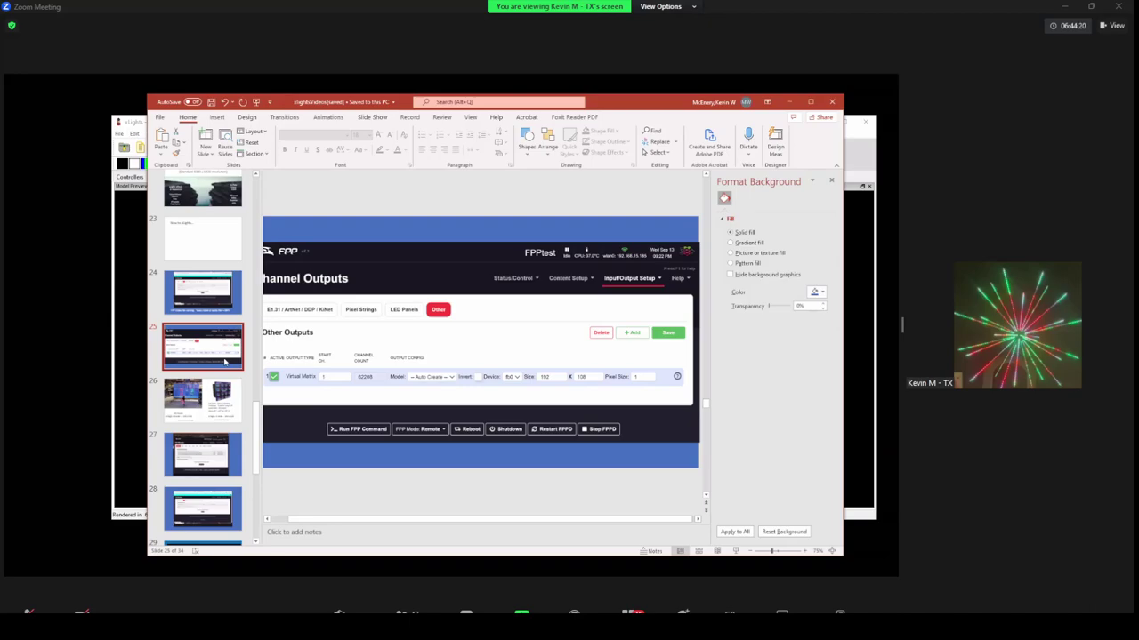
pyautogui.click(199, 398)
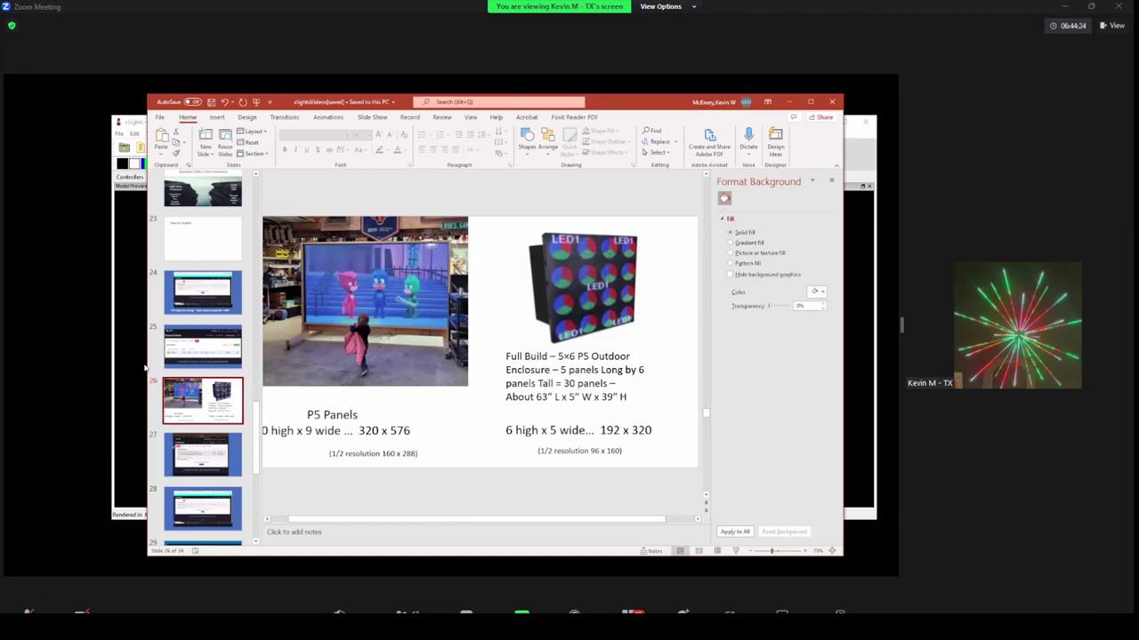
pyautogui.moveTo(142, 358); pyautogui.dragTo(68, 361)
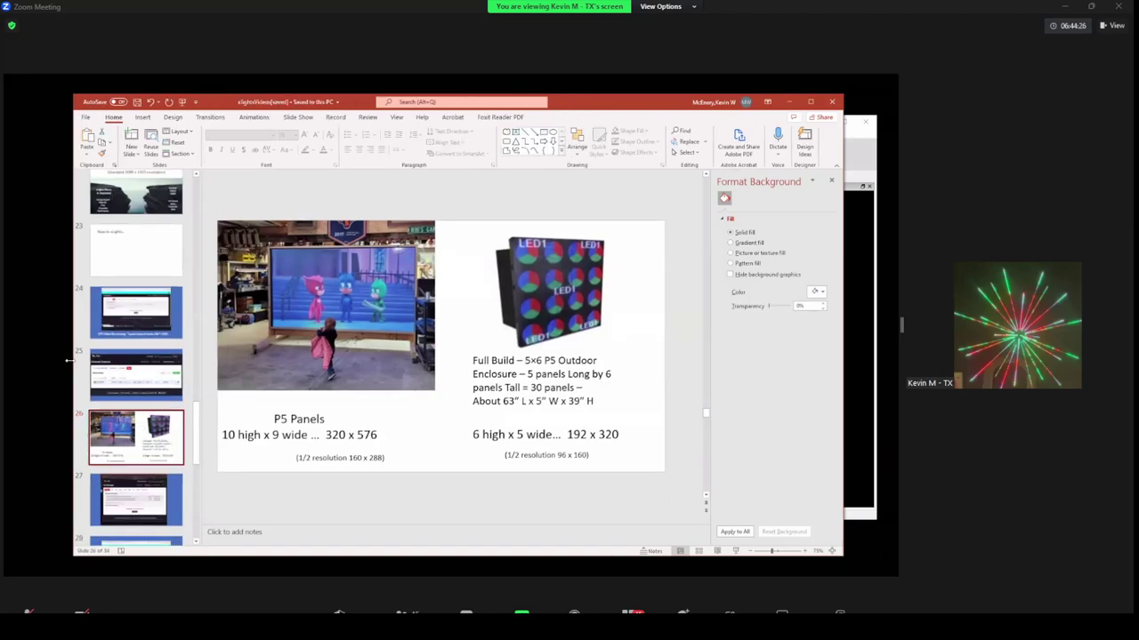
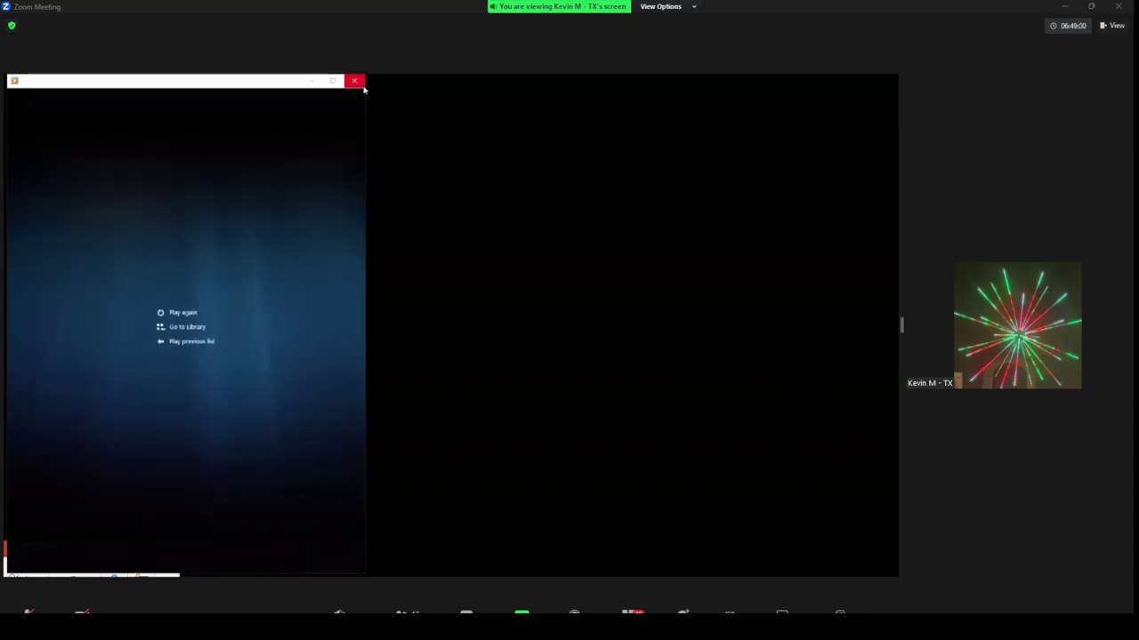
# - Close the media player window after the video ends
pyautogui.click(362, 85)
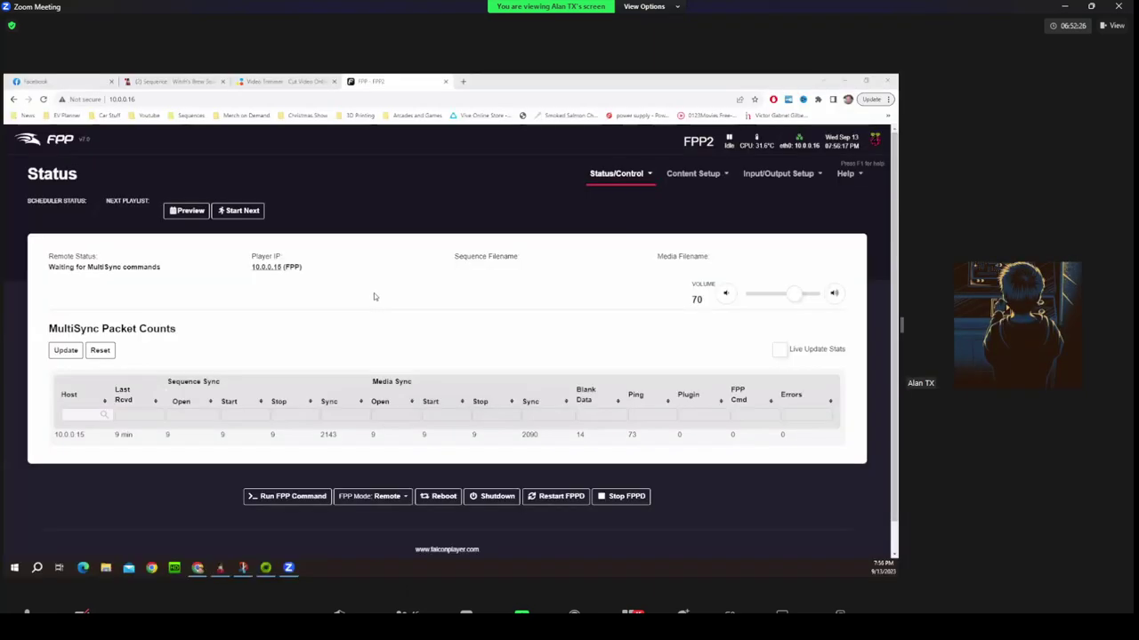
# - Open the Audio/Video section of the FPP Settings on FPP2 and inspect the Ignore Media Sync Packets option
pyautogui.click(755, 174)
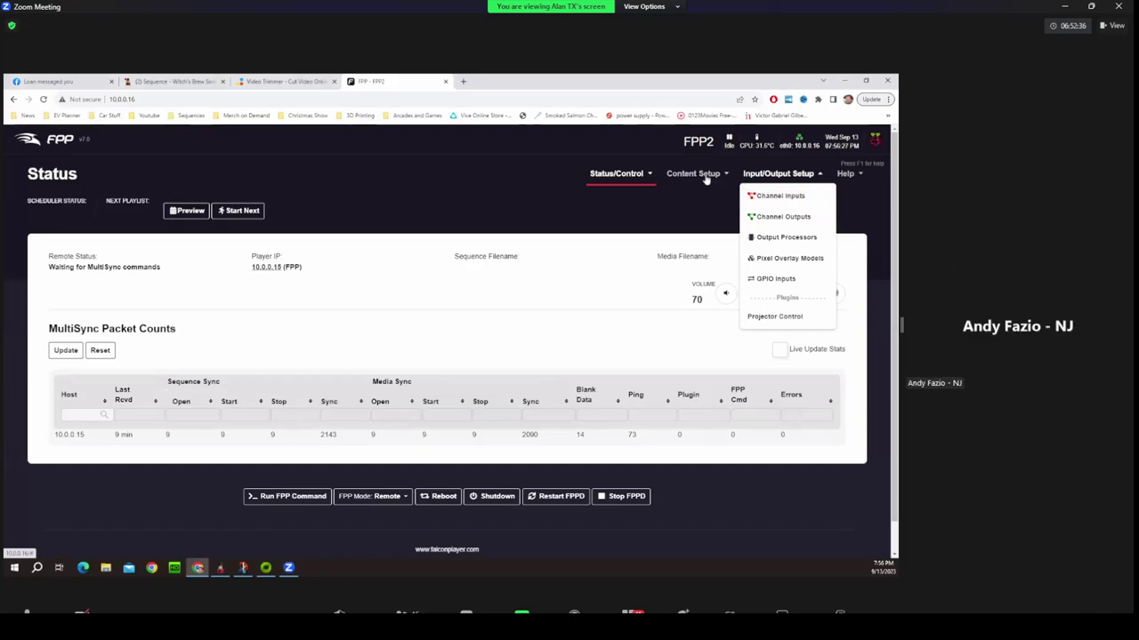
pyautogui.click(617, 175)
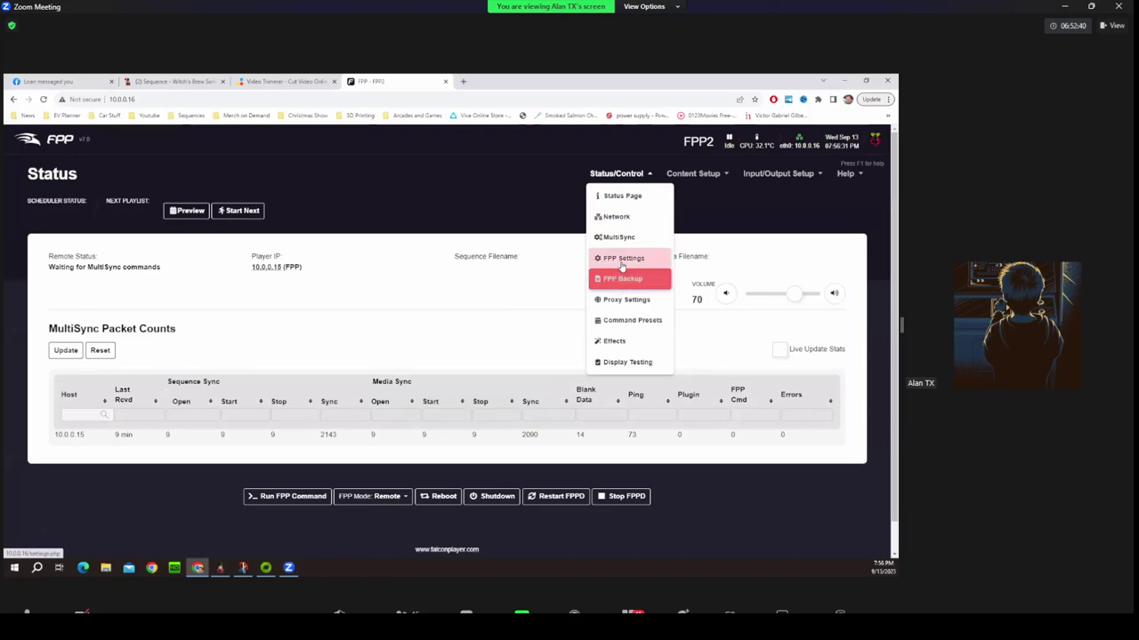
pyautogui.click(623, 260)
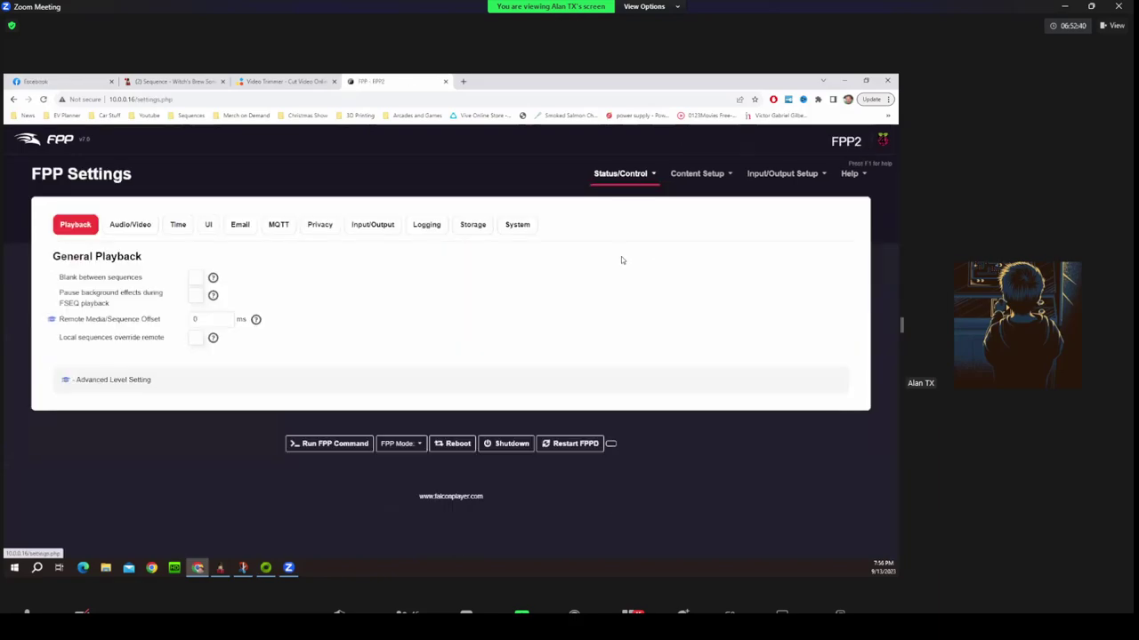
pyautogui.click(132, 226)
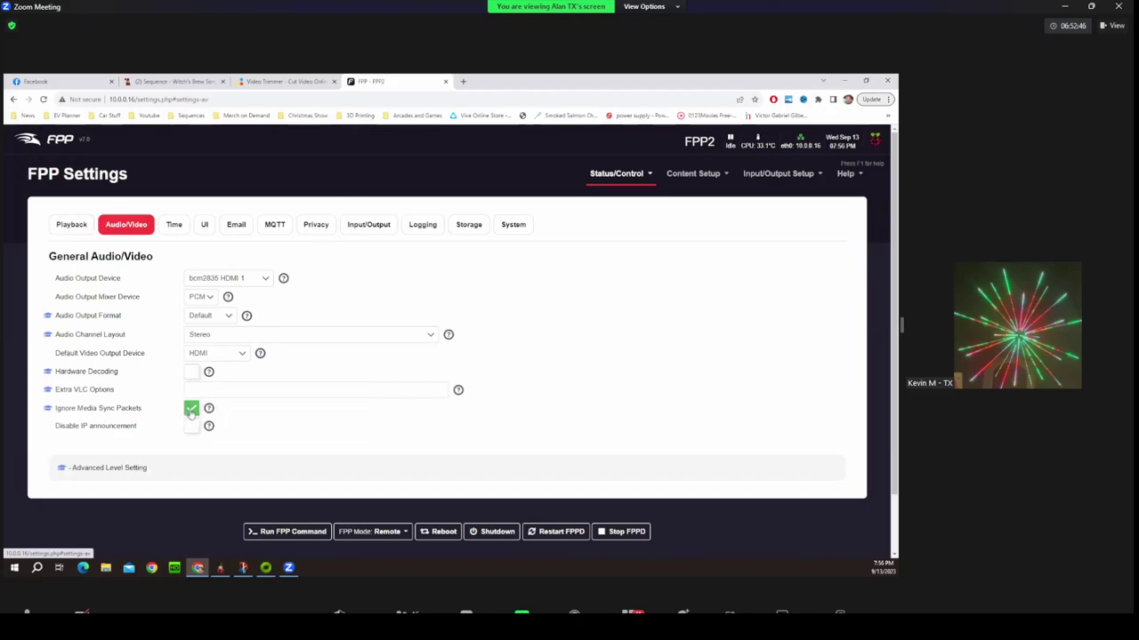
pyautogui.moveTo(209, 410)
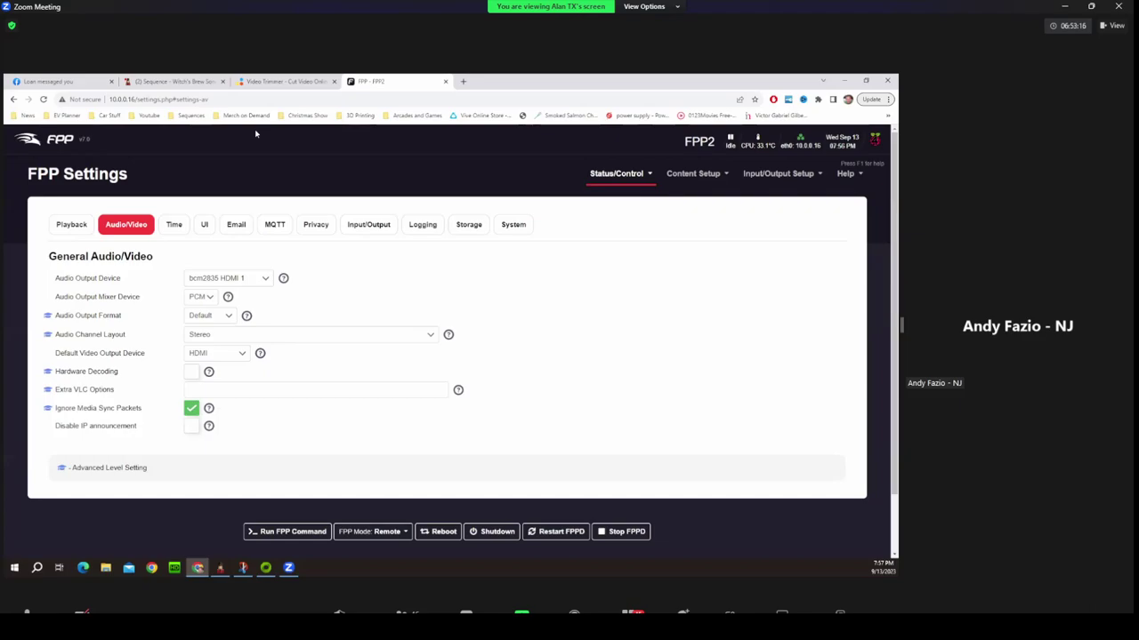
# - Review the available choices for Audio Output Device and Default Video Output Device without changing the video output
pyautogui.click(265, 279)
pyautogui.click(236, 290)
pyautogui.click(240, 354)
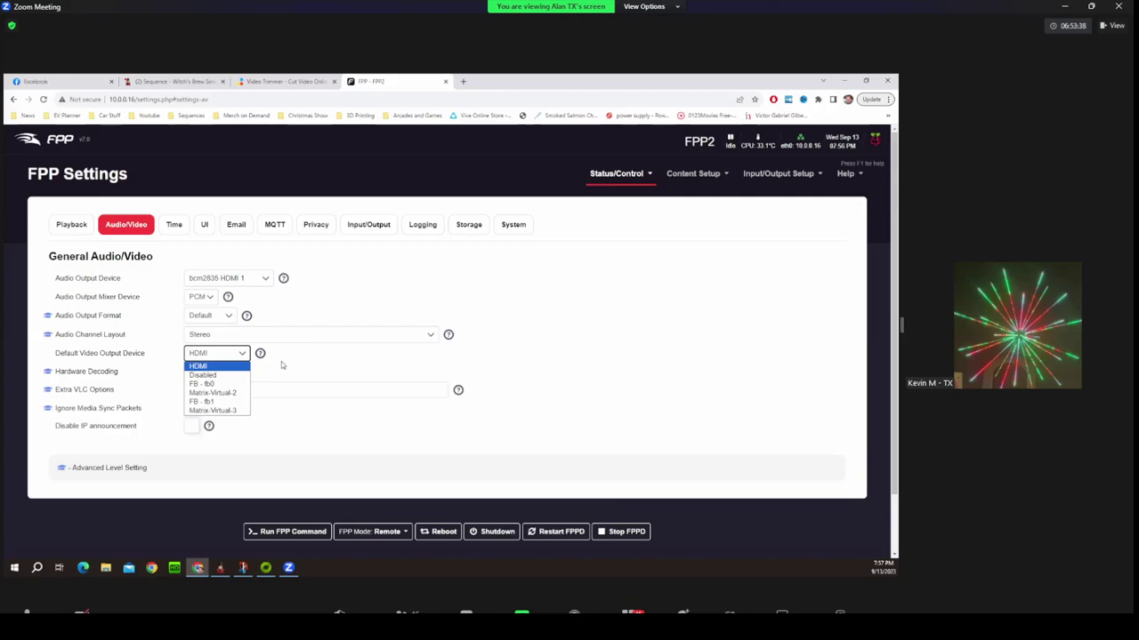
pyautogui.click(281, 365)
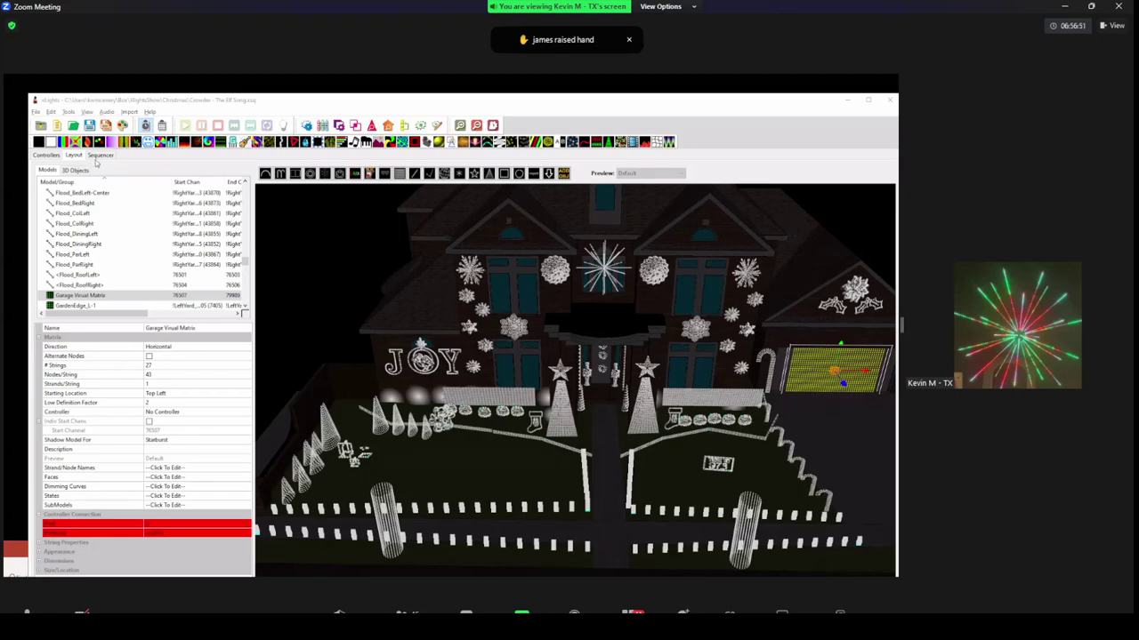
# - Return to the xLights Sequencer, select the Garage Visual Matrix video effect in The Elf Song, and highlight its file name crowderHigh_full.mp4
pyautogui.click(98, 157)
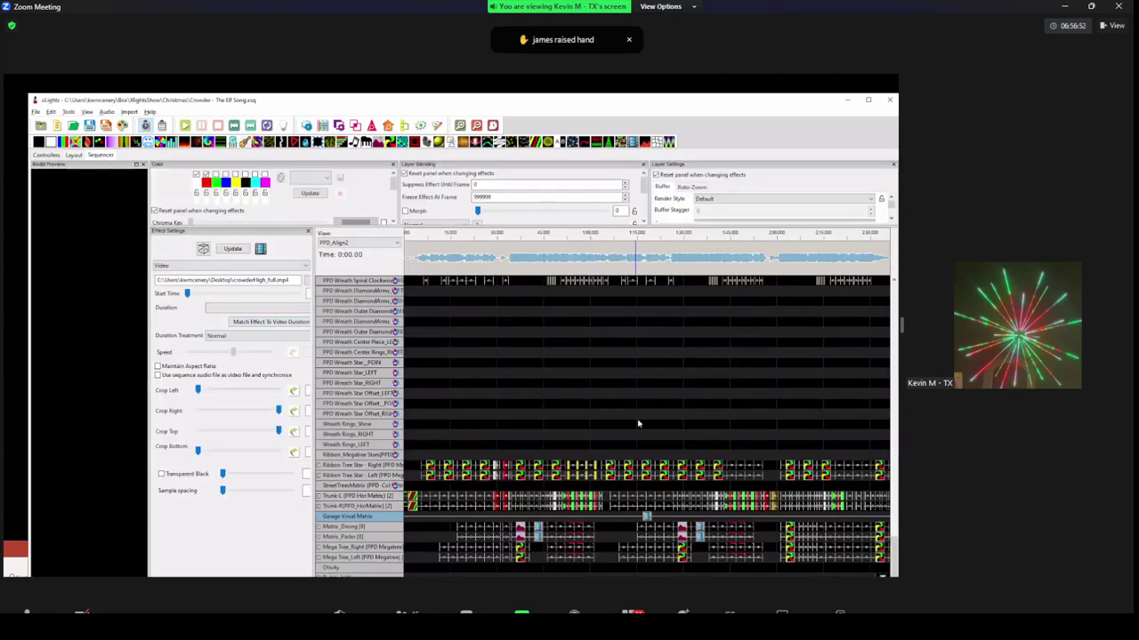
pyautogui.scroll(-1, 649, 409)
pyautogui.click(647, 507)
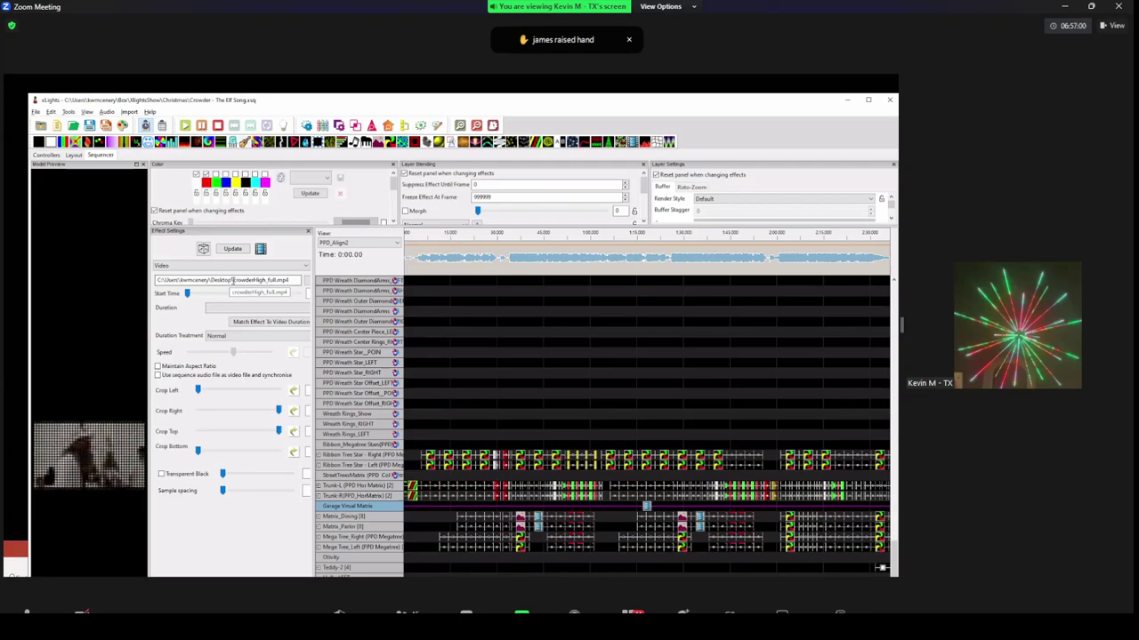
pyautogui.moveTo(296, 280); pyautogui.dragTo(234, 281)
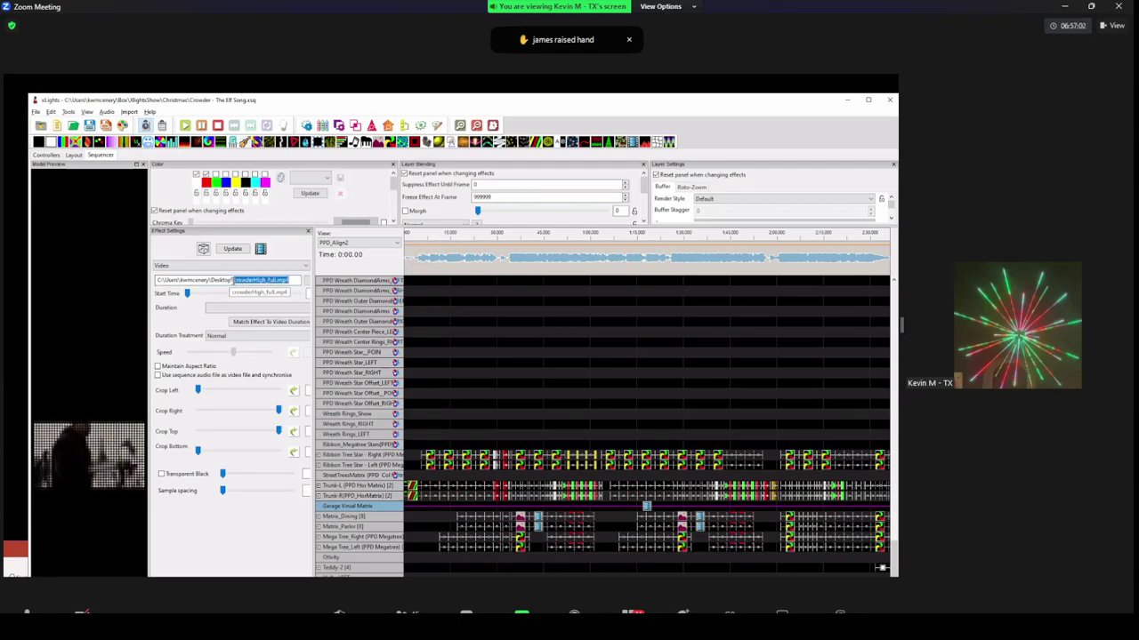